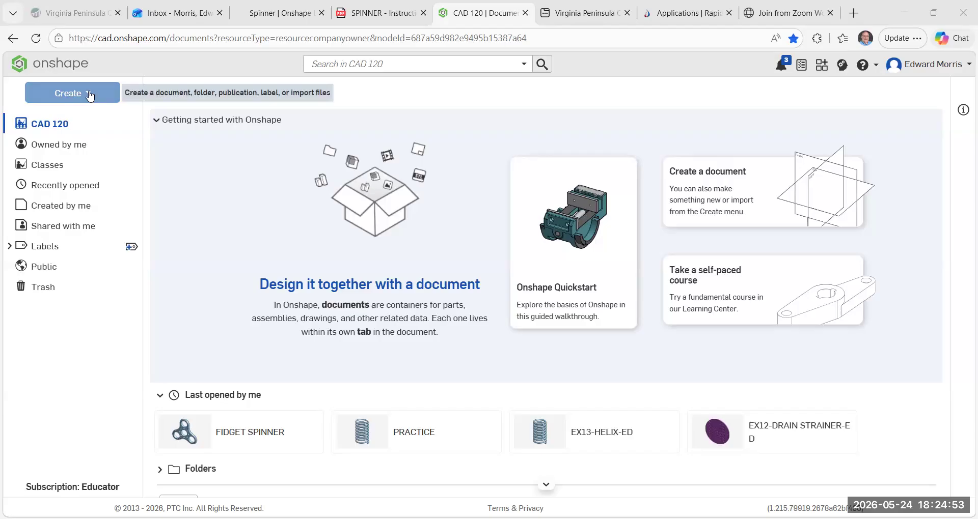
{"action": "left_click", "coordinate": [89, 96]}
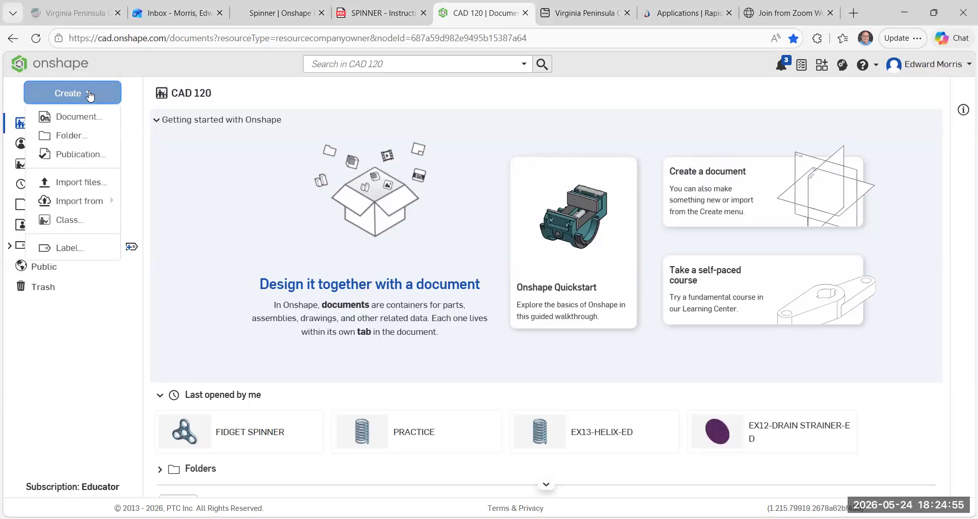
{"action": "left_click", "coordinate": [81, 118]}
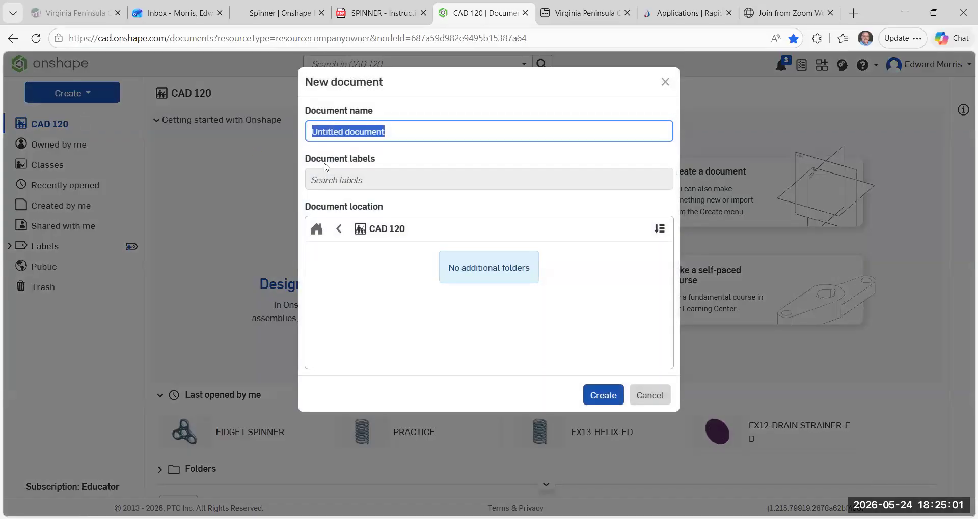
{"action": "key", "text": "Return"}
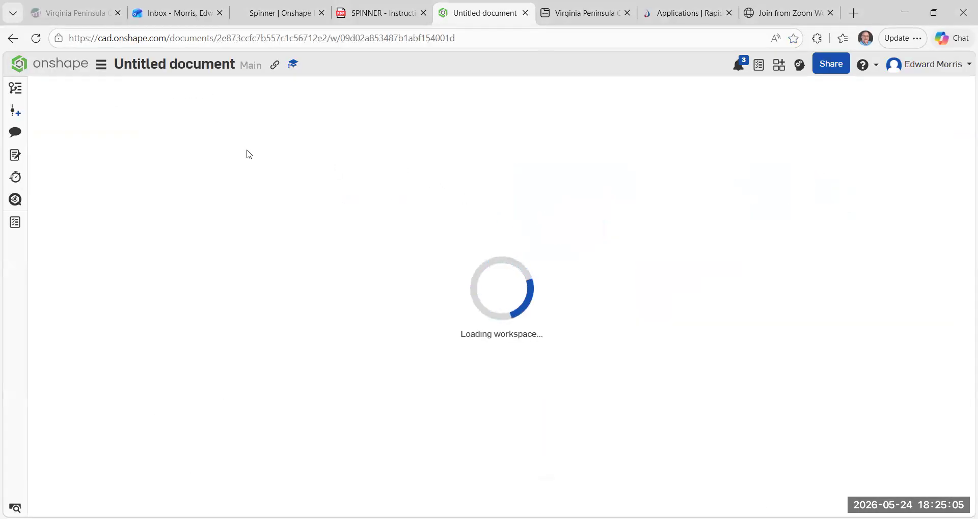
{"action": "left_click", "coordinate": [14, 39]}
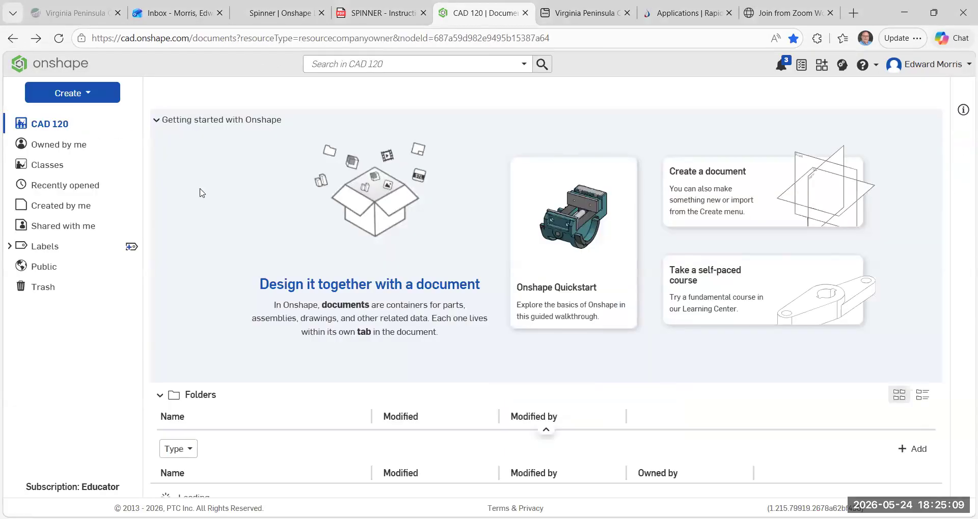
Create a new document named EX13-FIDGET SPINNER-ED in the CAD 120 location.
{"action": "left_click", "coordinate": [87, 94]}
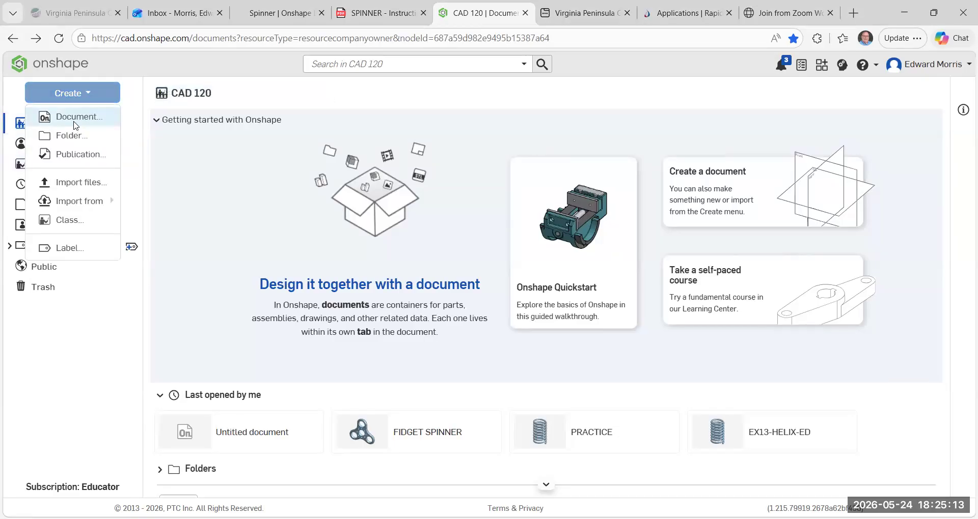
{"action": "left_click", "coordinate": [71, 118]}
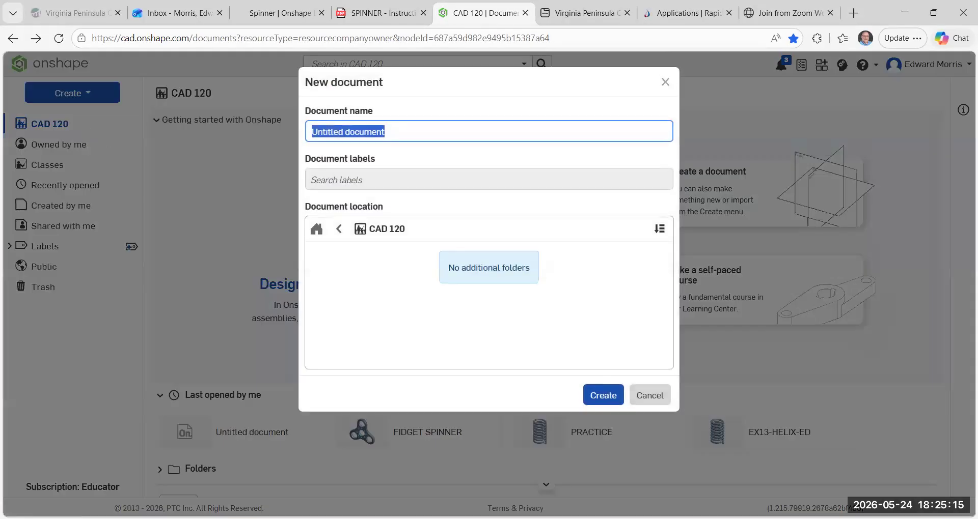
{"action": "key", "text": "BackSpace"}
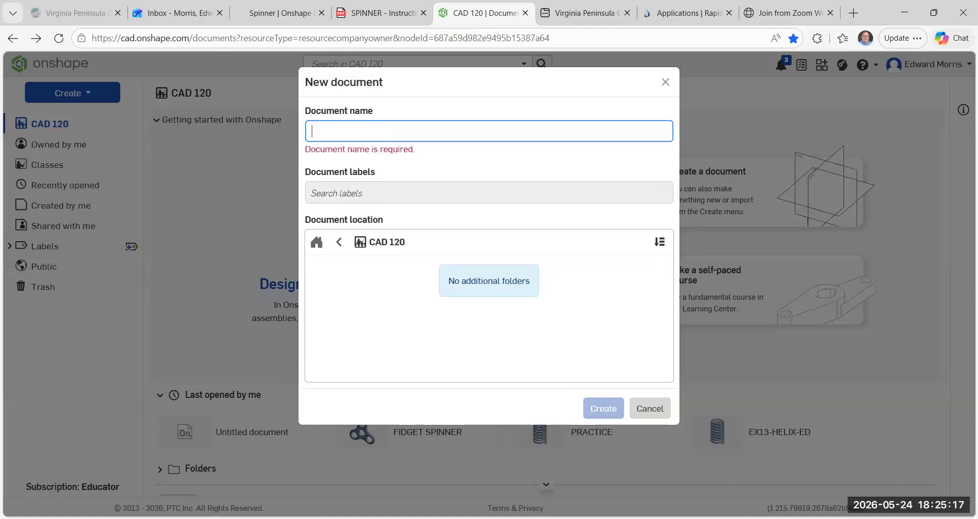
{"action": "type", "text": "EX"}
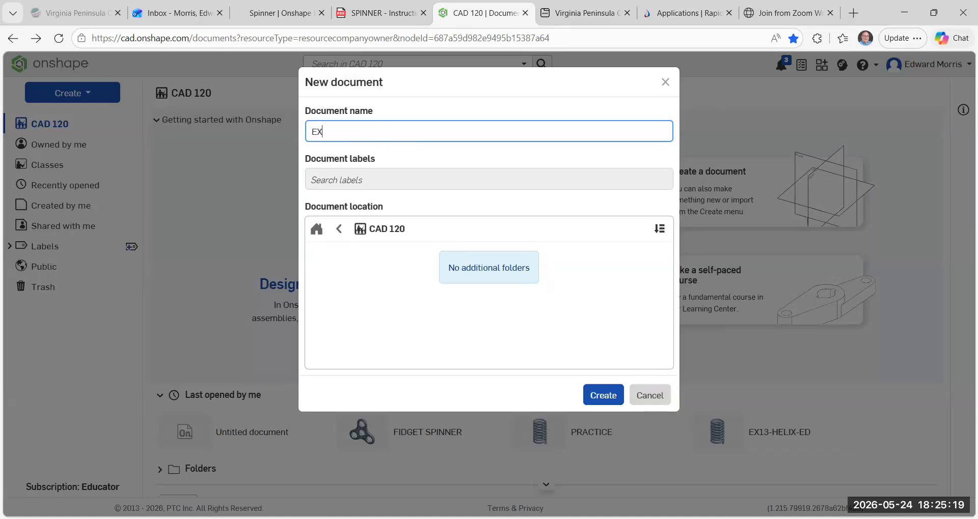
{"action": "type", "text": "14"}
{"action": "key", "text": "BackSpace"}
{"action": "type", "text": "3-FIG"}
{"action": "key", "text": "BackSpace"}
{"action": "type", "text": "DGET SPINNER"}
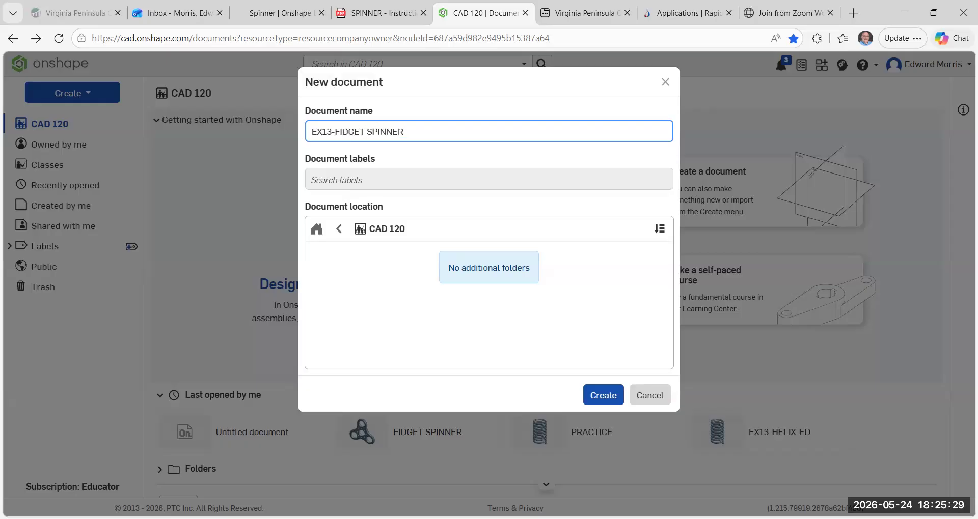
{"action": "type", "text": "-ED"}
{"action": "left_click", "coordinate": [605, 393]}
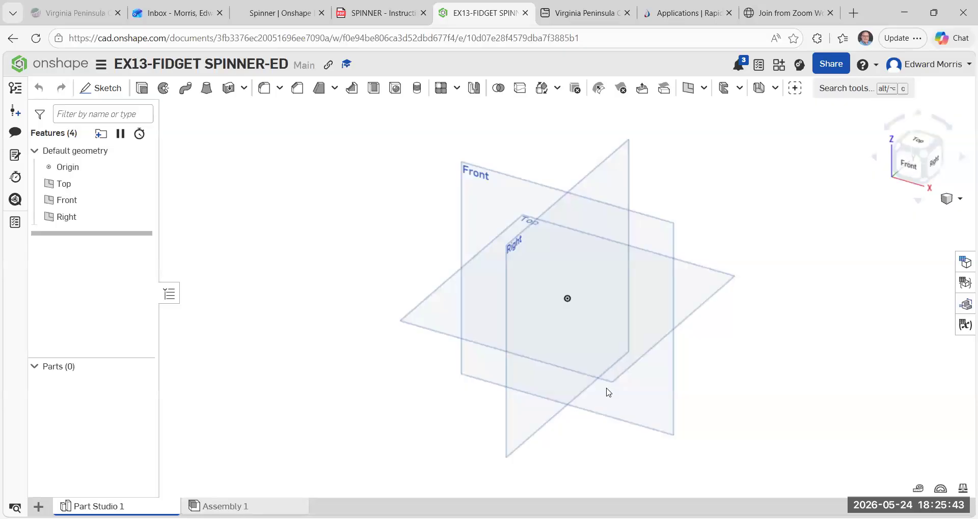
Start a new sketch on the Front plane and view it straight on from the front.
{"action": "left_click", "coordinate": [104, 92]}
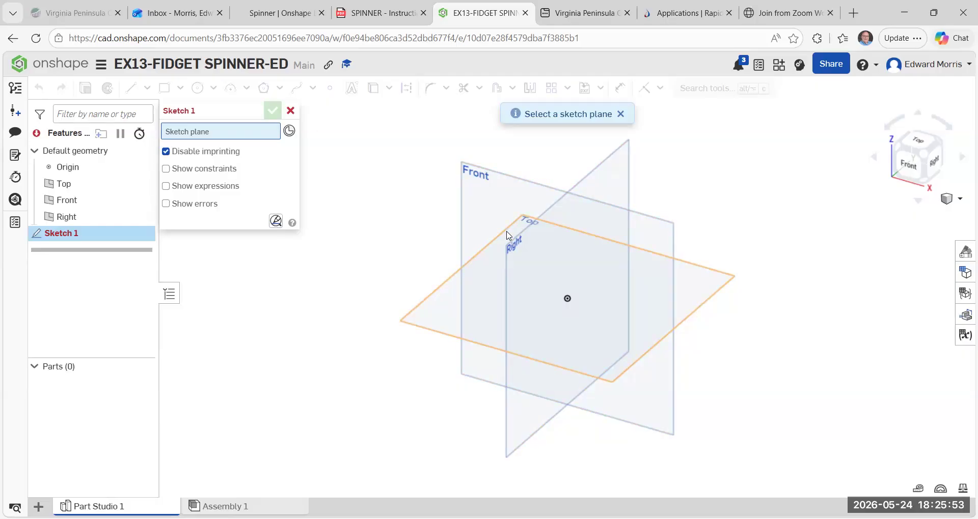
{"action": "left_click", "coordinate": [499, 178]}
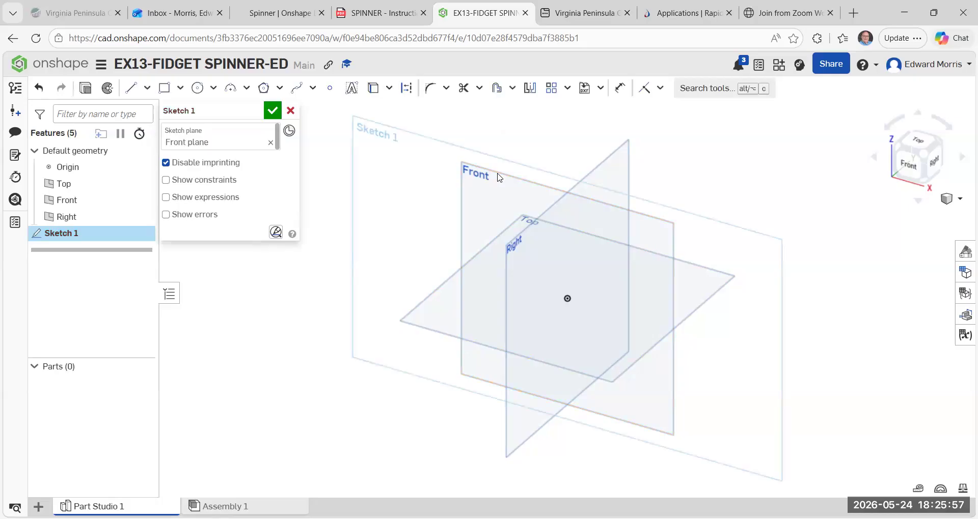
{"action": "left_click", "coordinate": [906, 170]}
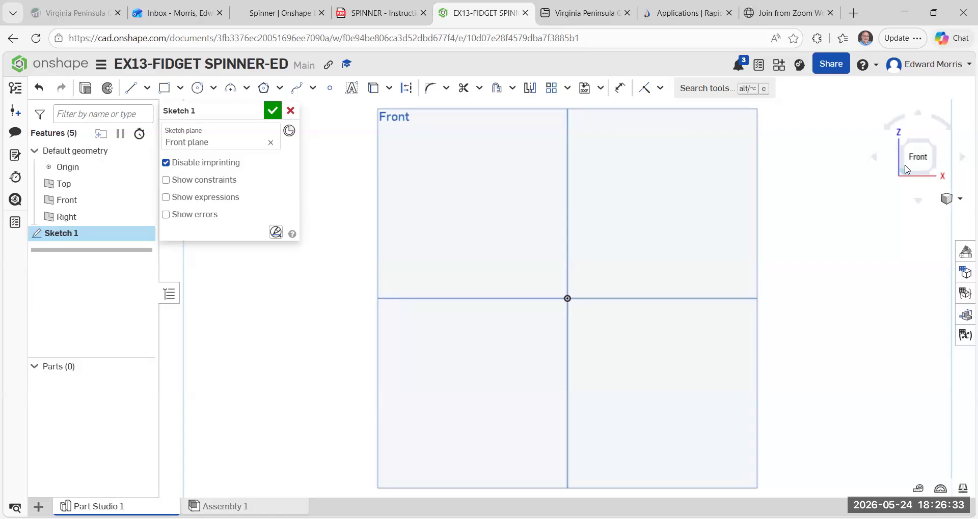
{"action": "left_click", "coordinate": [906, 170]}
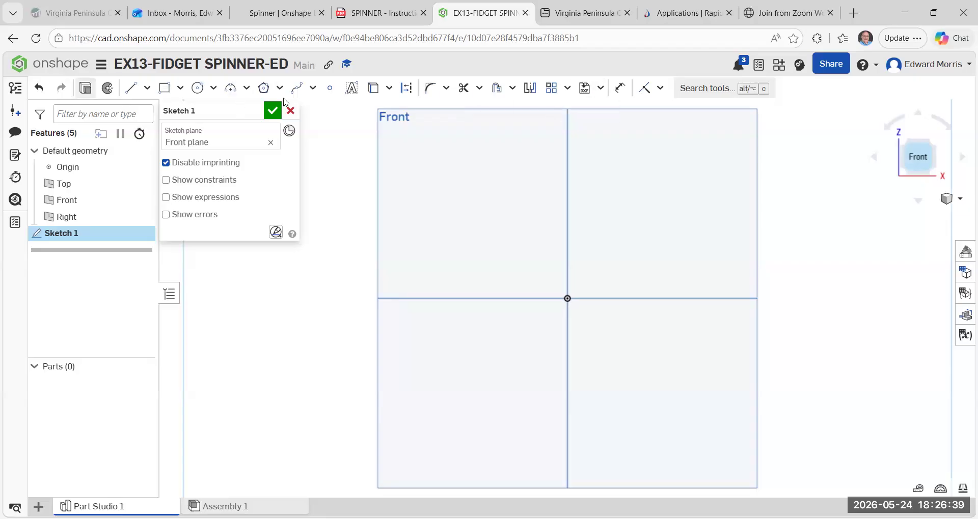
Sketch a vertical line about 49 mm long upward from the origin.
{"action": "left_click", "coordinate": [131, 88]}
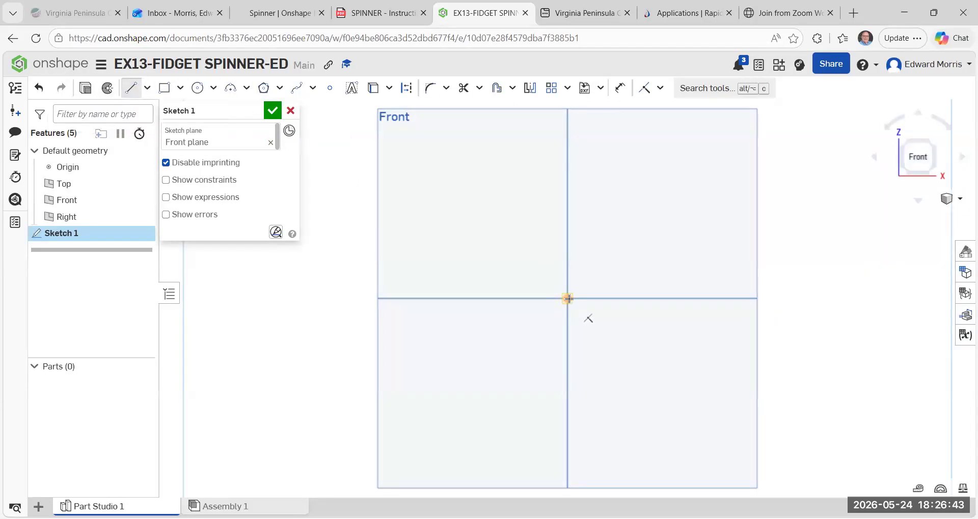
{"action": "left_click", "coordinate": [567, 298]}
{"action": "left_click", "coordinate": [567, 176]}
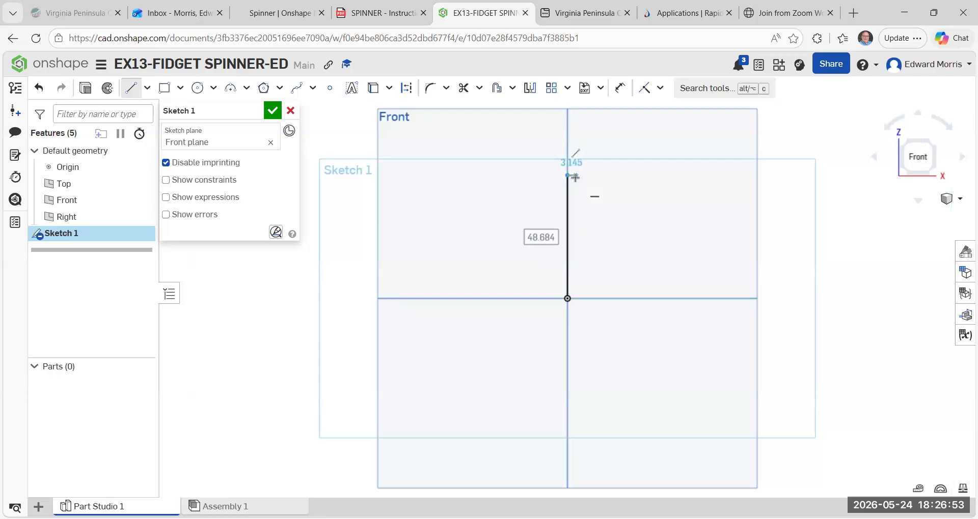
{"action": "key", "text": "Escape"}
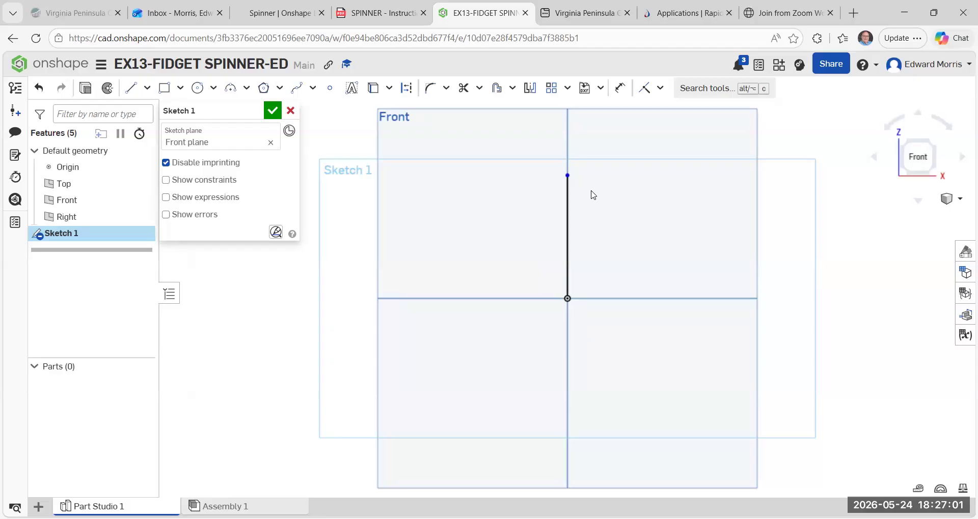
Dimension the vertical line between its two endpoints and set its length to 30 mm.
{"action": "left_click", "coordinate": [620, 88]}
{"action": "left_click", "coordinate": [567, 298]}
{"action": "left_click", "coordinate": [567, 175]}
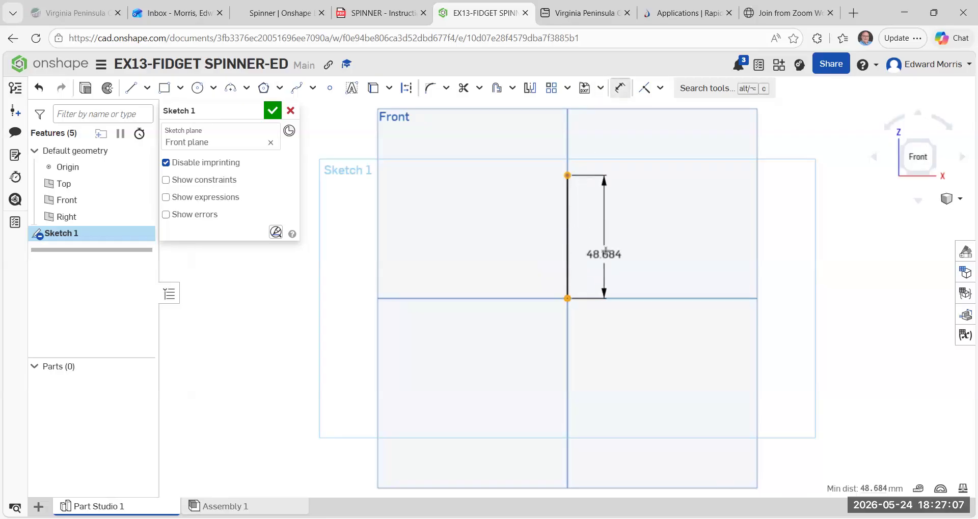
{"action": "left_click", "coordinate": [609, 240]}
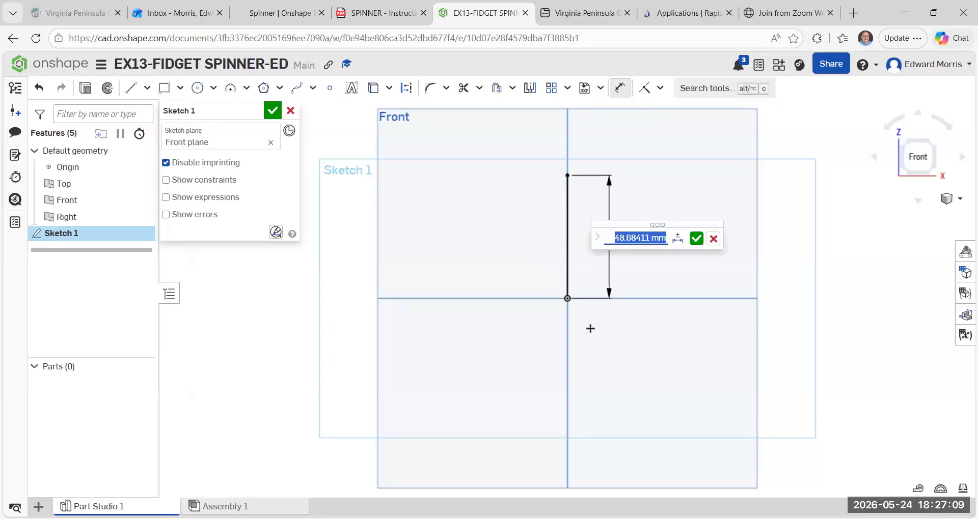
{"action": "key", "text": "BackSpace"}
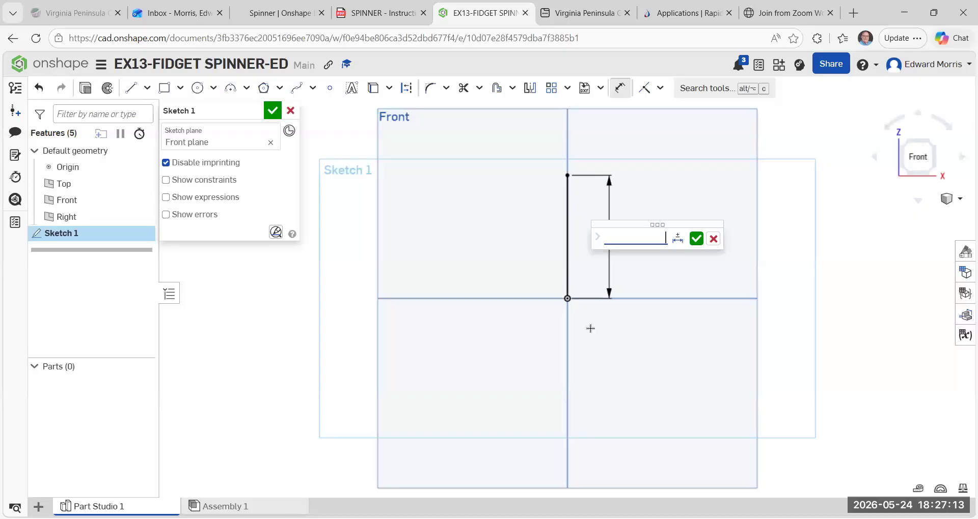
{"action": "type", "text": "30"}
{"action": "left_click", "coordinate": [696, 239]}
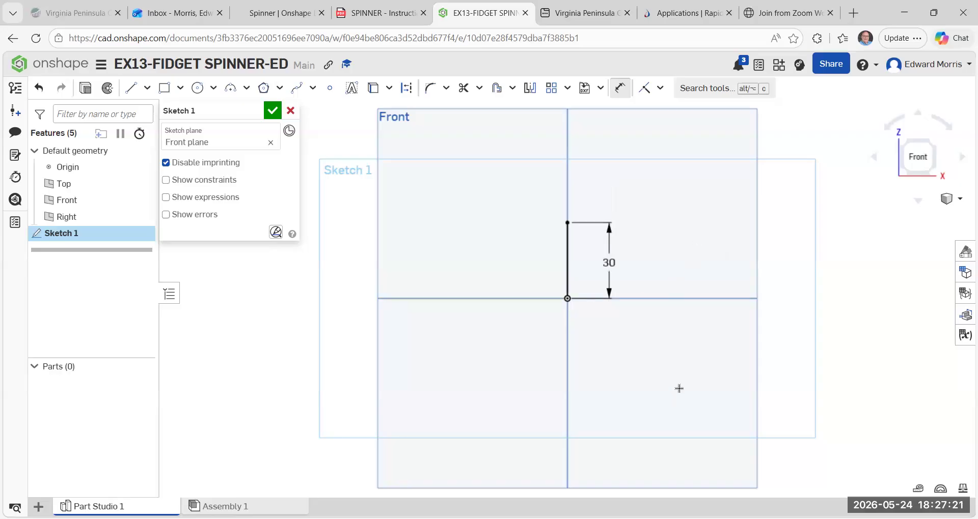
{"action": "key", "text": "Escape"}
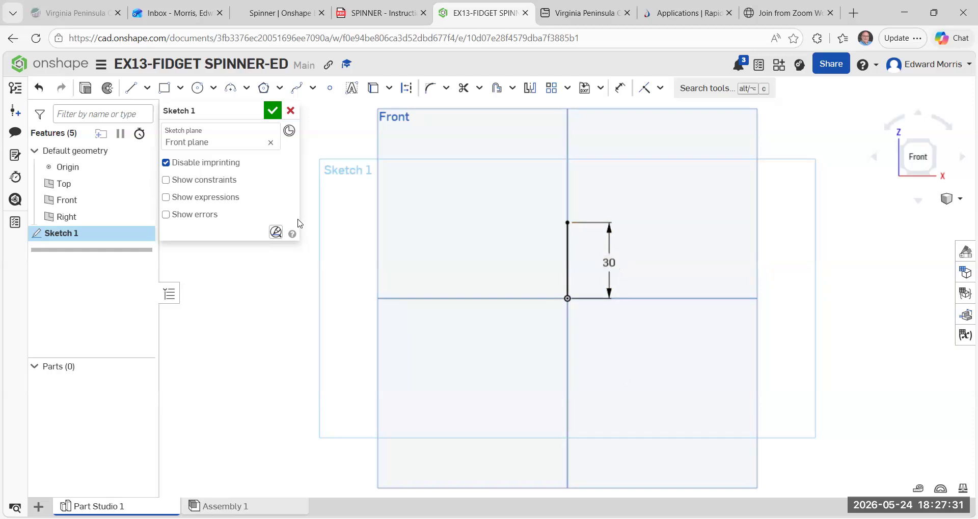
Sketch a center point circle about 31 mm in diameter on the upper endpoint of the vertical line.
{"action": "left_click", "coordinate": [213, 88]}
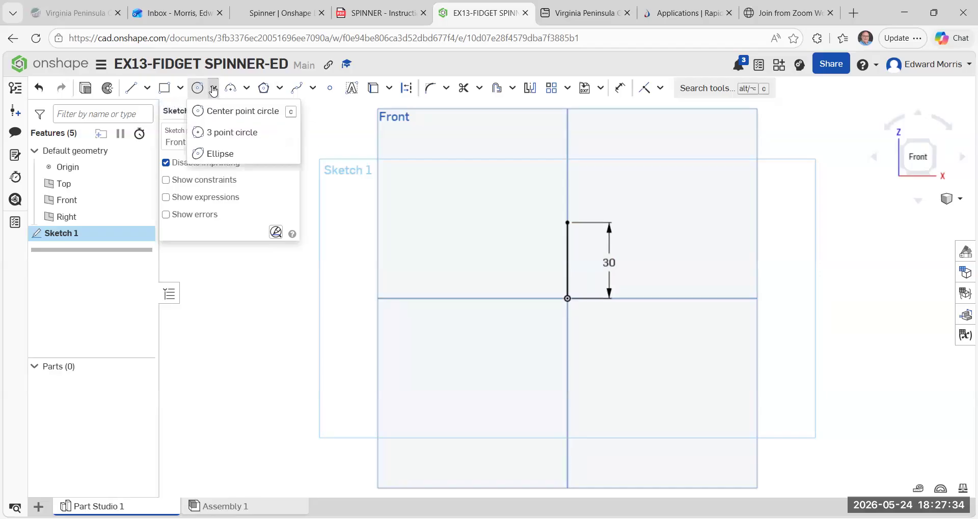
{"action": "left_click", "coordinate": [236, 112]}
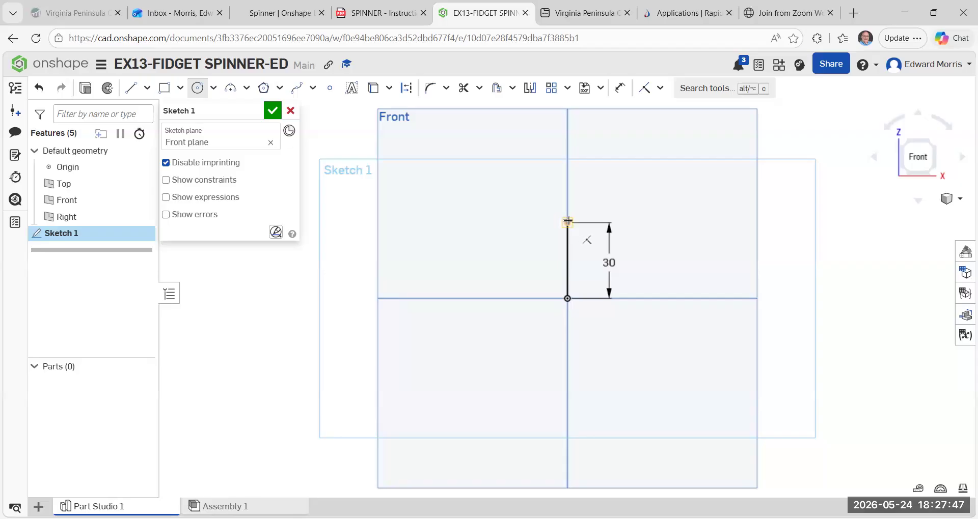
{"action": "left_click", "coordinate": [567, 222]}
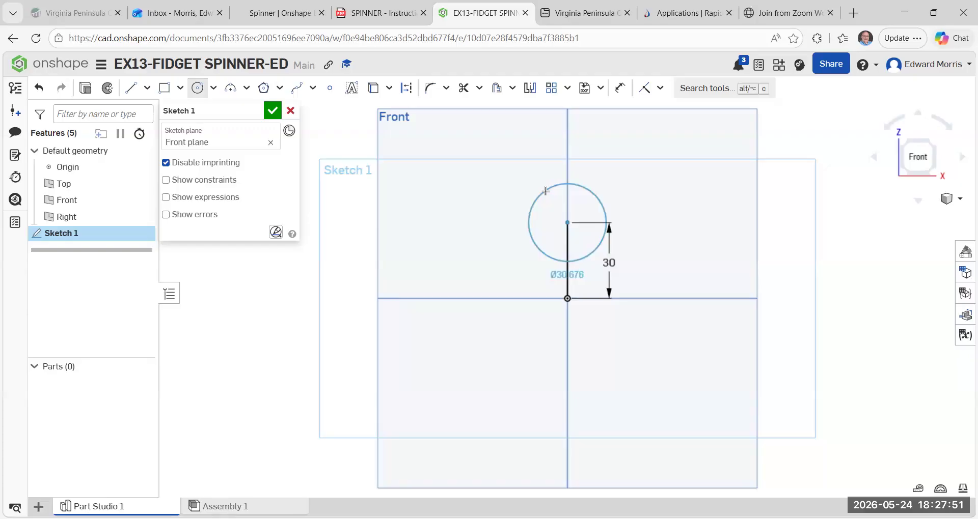
{"action": "left_click", "coordinate": [545, 191]}
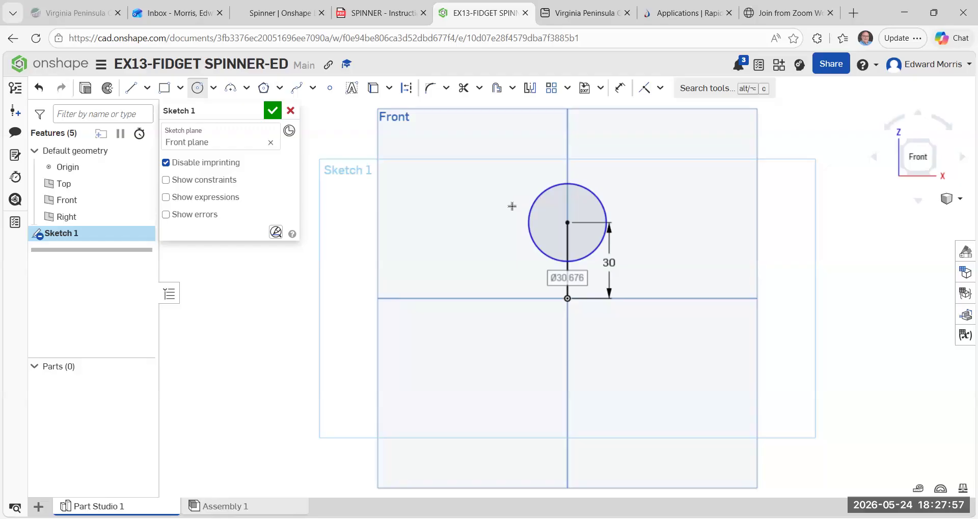
Dimension the circle and set its diameter to 32 mm.
{"action": "left_click", "coordinate": [627, 90]}
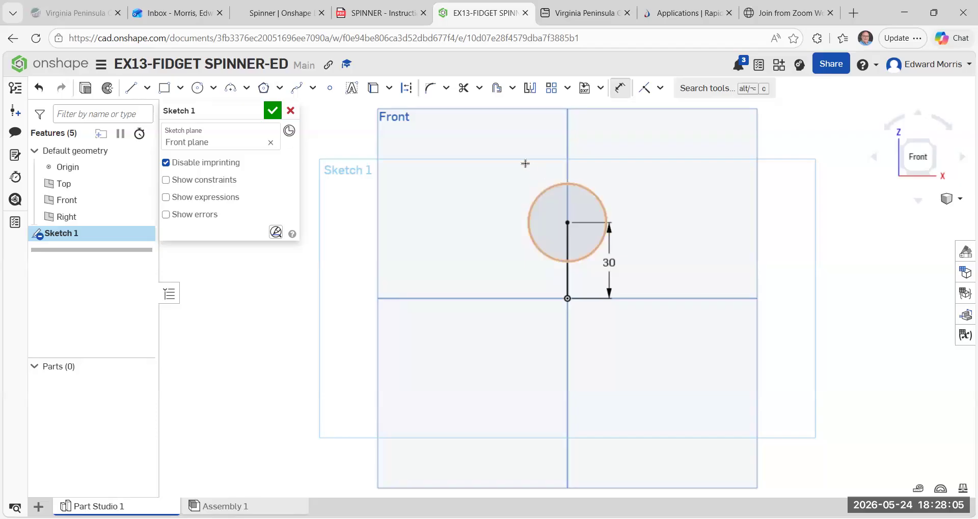
{"action": "left_click", "coordinate": [537, 195]}
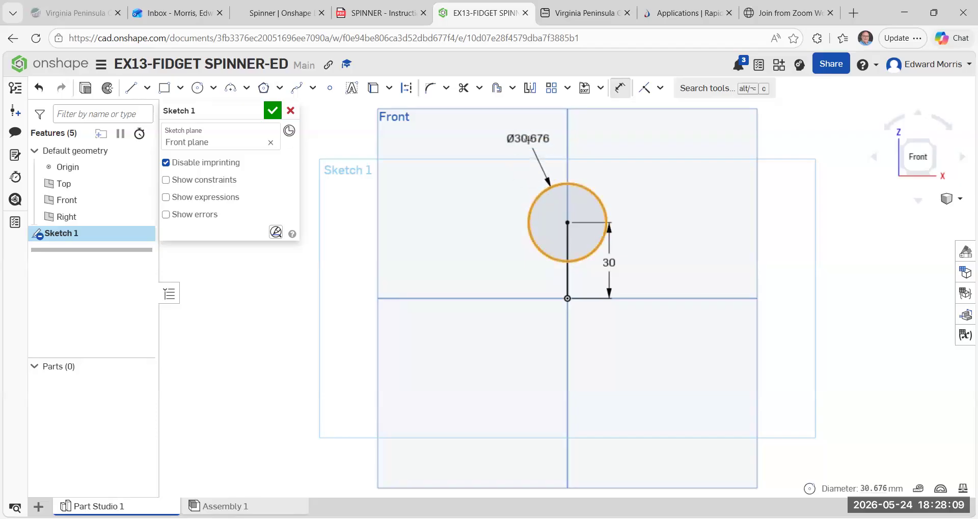
{"action": "left_click", "coordinate": [528, 140]}
{"action": "key", "text": "BackSpace"}
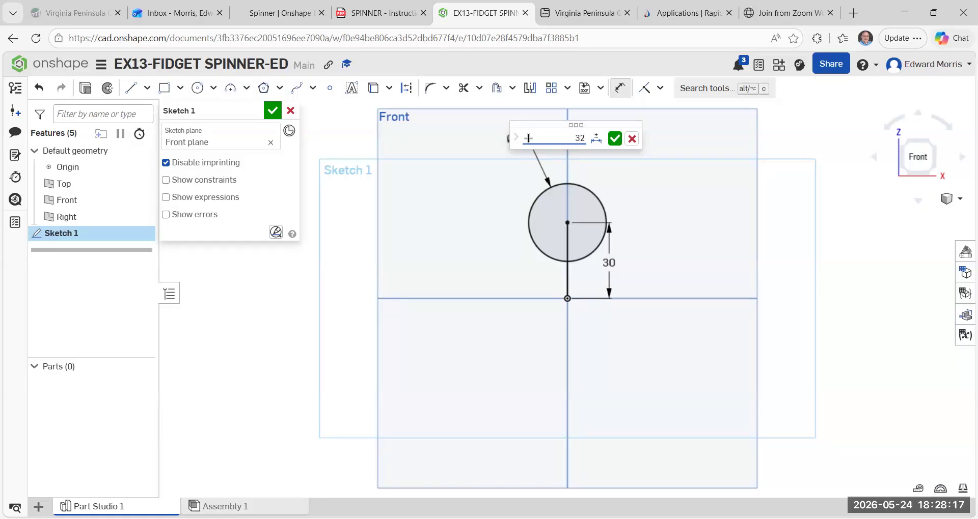
{"action": "key", "text": "Return"}
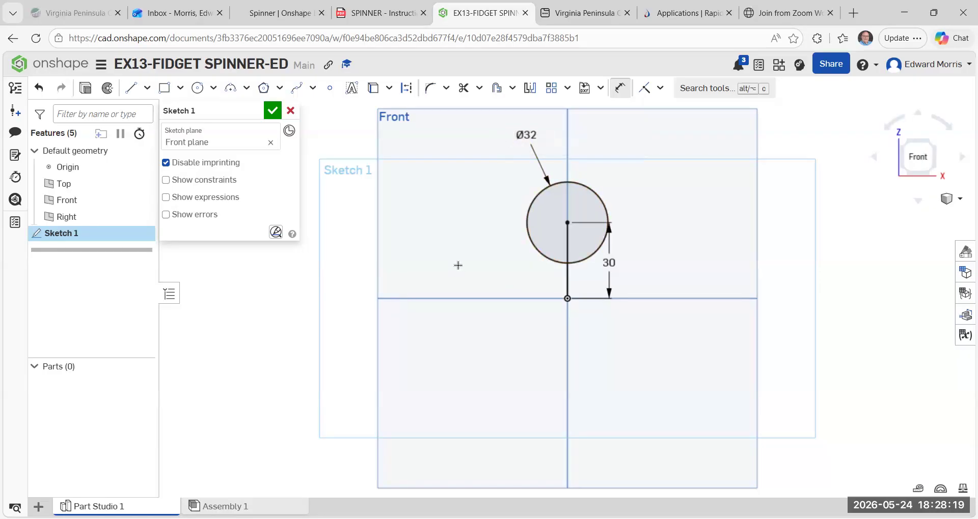
{"action": "key", "text": "Escape"}
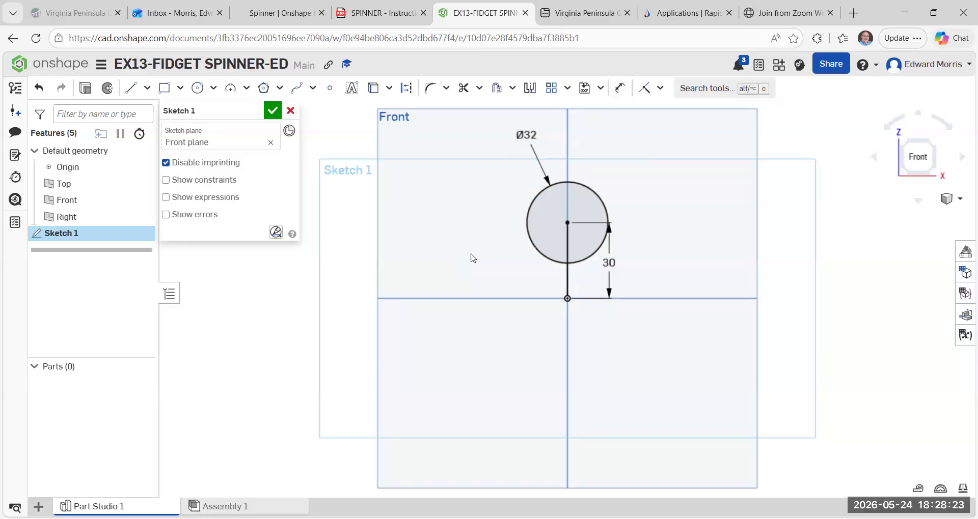
Delete the vertical line between the origin and the circle's center from the sketch.
{"action": "left_click", "coordinate": [569, 283]}
{"action": "right_click", "coordinate": [570, 284]}
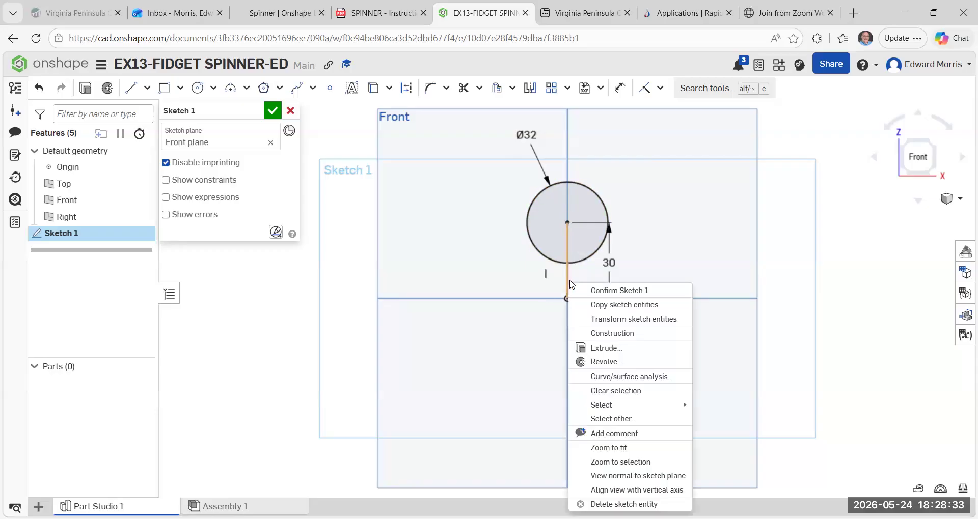
{"action": "left_click", "coordinate": [624, 504]}
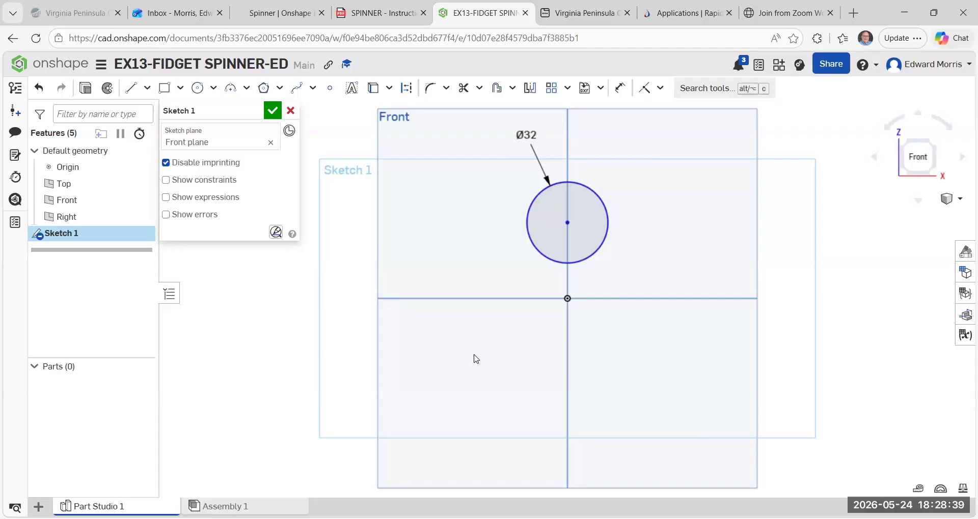
Sketch a vertical line about 30 mm long from the circle's left quadrant down to the horizontal axis.
{"action": "left_click", "coordinate": [147, 88]}
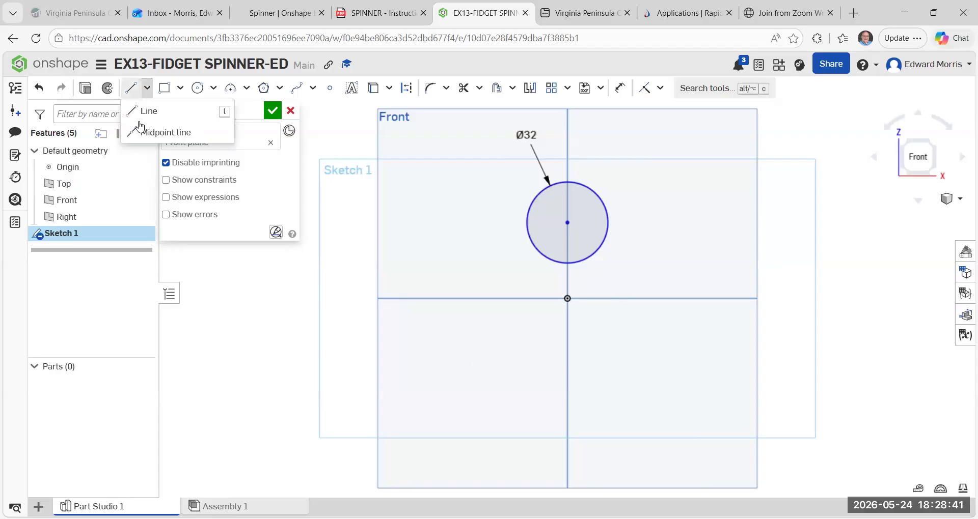
{"action": "left_click", "coordinate": [134, 111]}
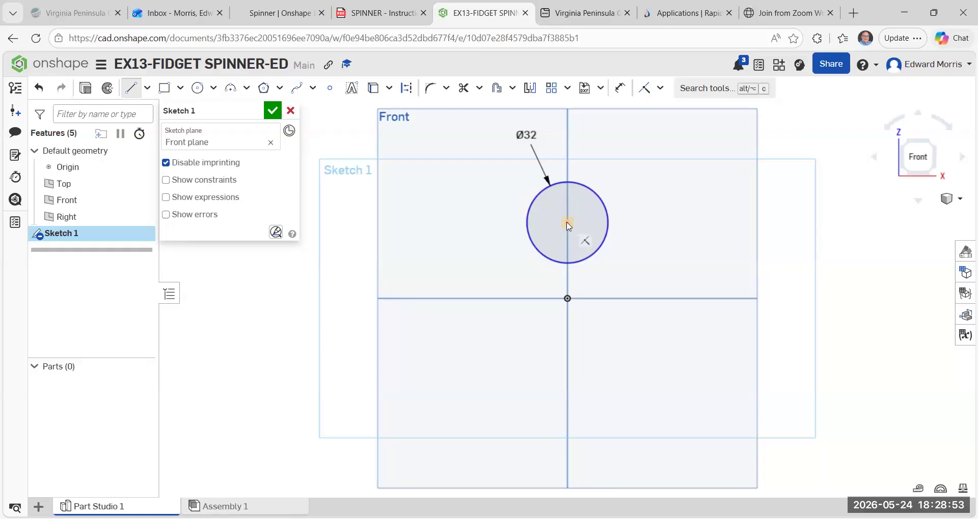
{"action": "left_click", "coordinate": [527, 222]}
{"action": "left_click", "coordinate": [526, 299]}
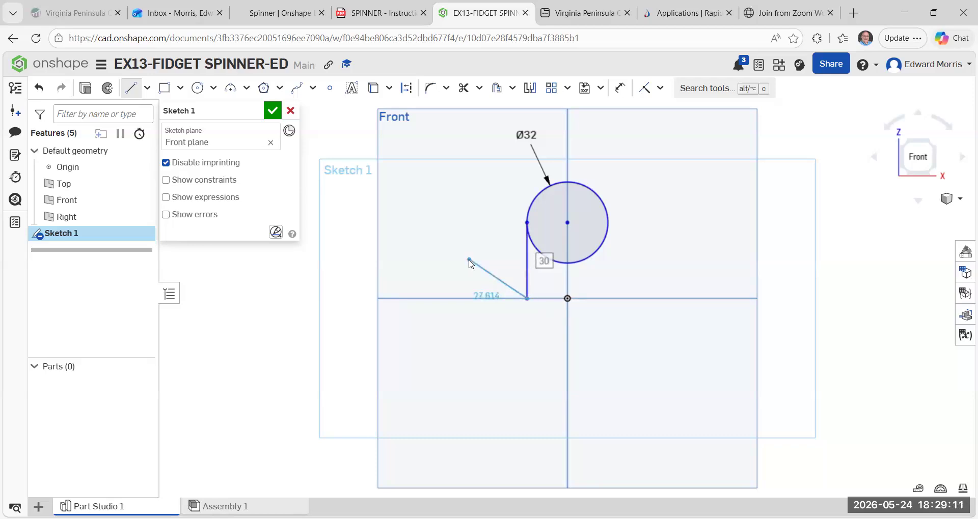
{"action": "key", "text": "Escape"}
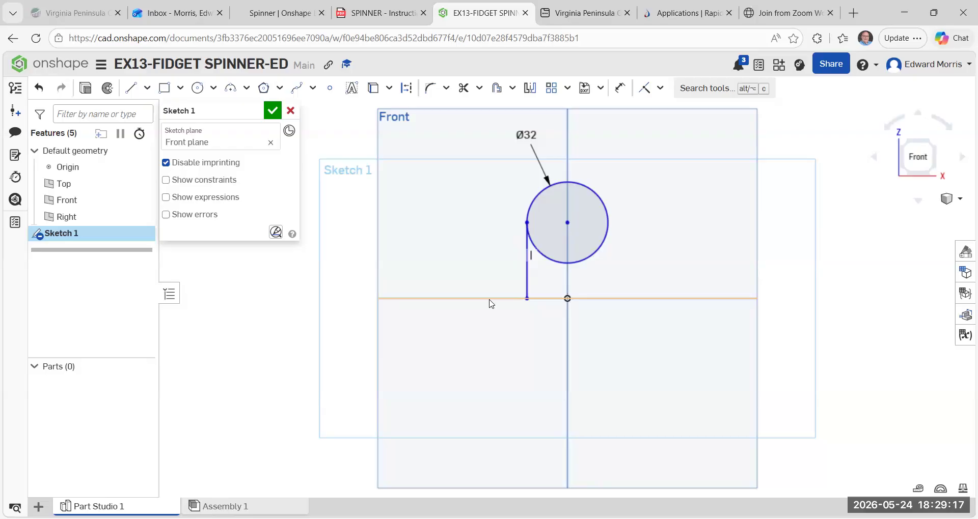
Sketch a matching vertical line about 30 mm long from the circle's right quadrant down to the horizontal axis.
{"action": "left_click", "coordinate": [131, 87]}
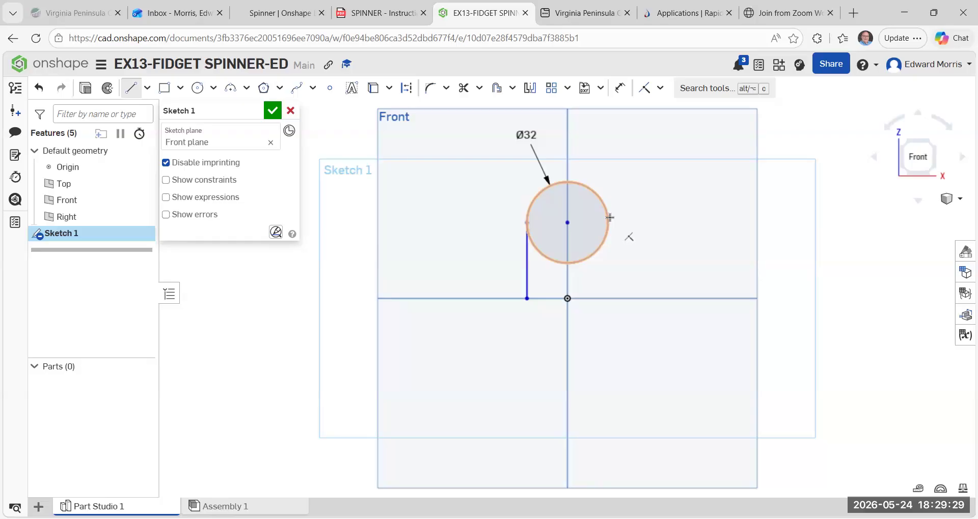
{"action": "left_click", "coordinate": [567, 221]}
{"action": "left_click", "coordinate": [608, 222]}
{"action": "left_click", "coordinate": [606, 298]}
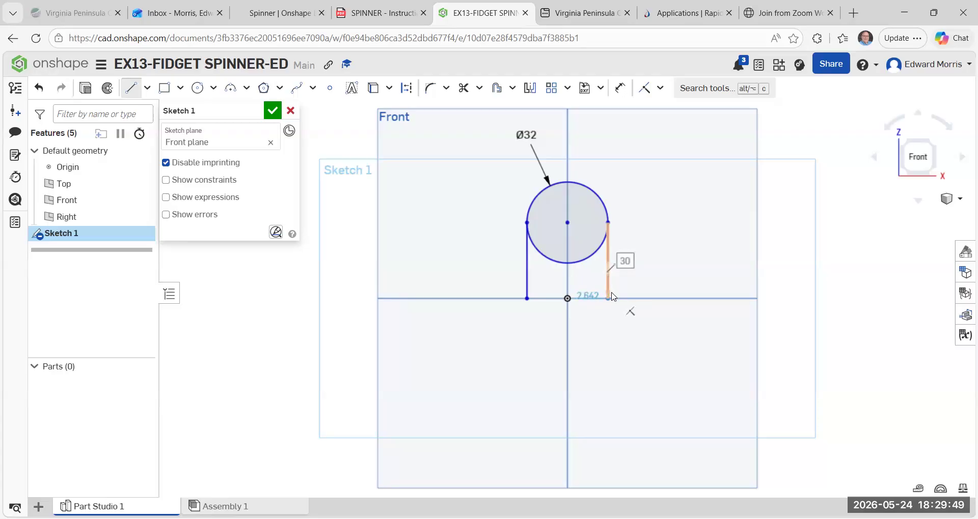
{"action": "left_click", "coordinate": [610, 292]}
{"action": "key", "text": "Escape"}
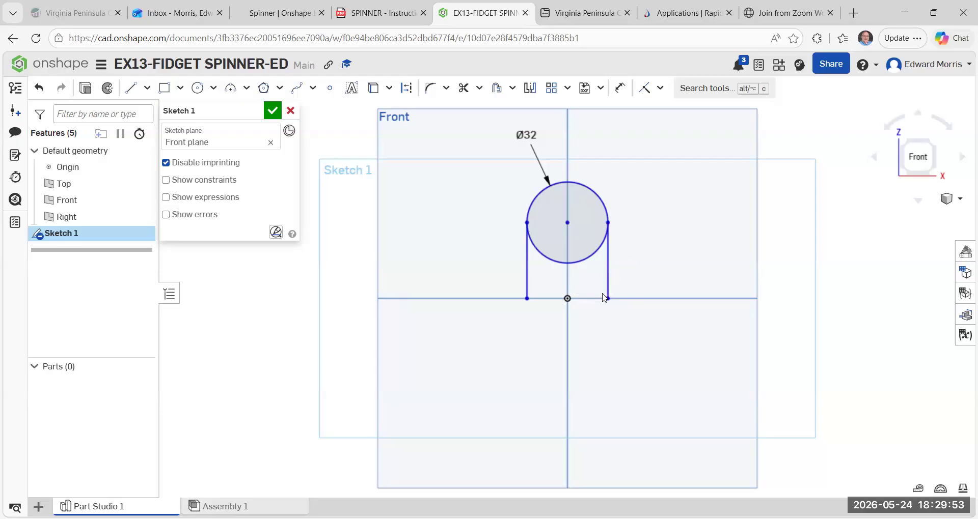
Close the arm profile with a horizontal line about 32 mm long through the origin, joining the lower ends of both vertical lines.
{"action": "left_click", "coordinate": [131, 84]}
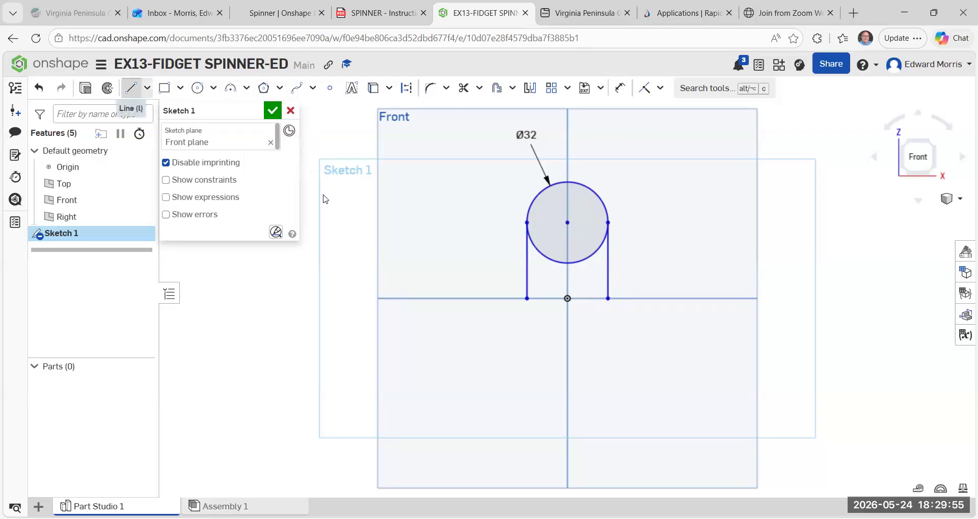
{"action": "left_click", "coordinate": [527, 299]}
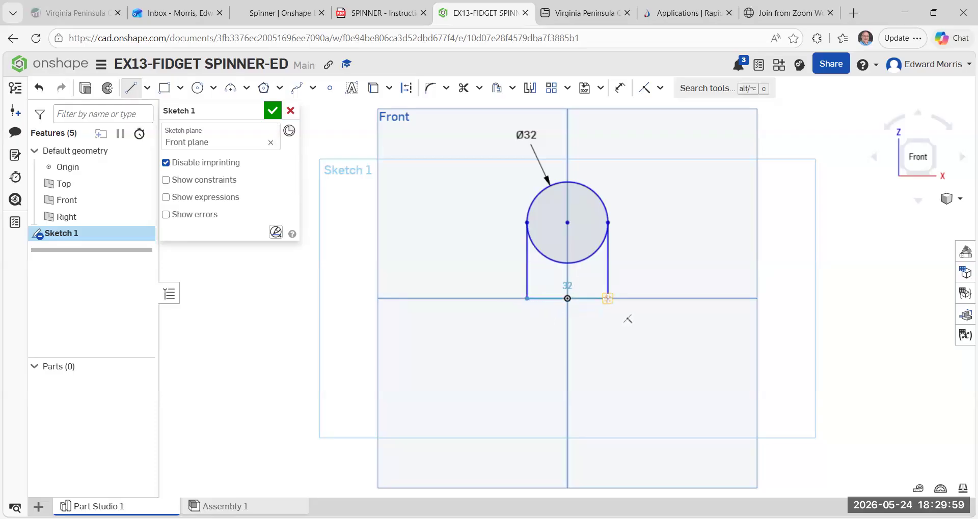
{"action": "left_click", "coordinate": [607, 299]}
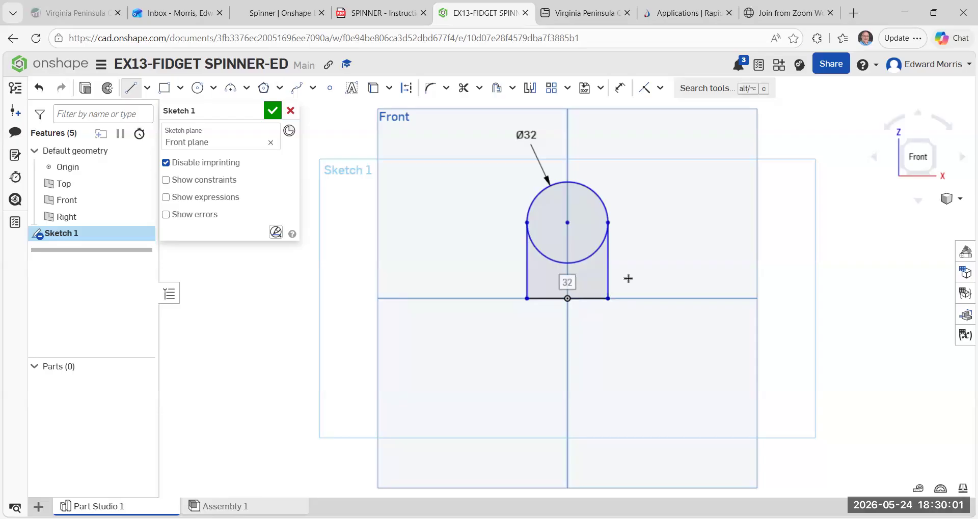
{"action": "key", "text": "Escape"}
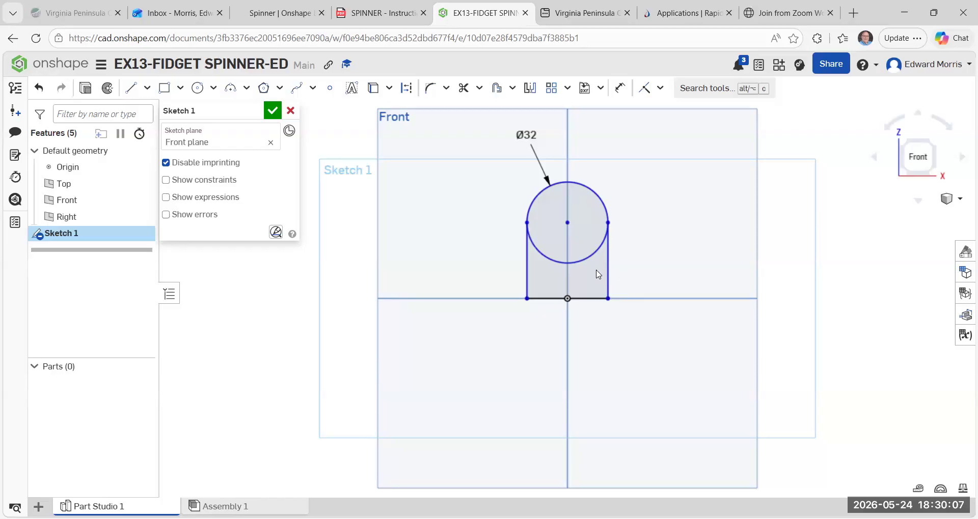
Trim away the lower half of the circle between the two vertical lines.
{"action": "left_click", "coordinate": [462, 91]}
{"action": "left_click", "coordinate": [550, 255]}
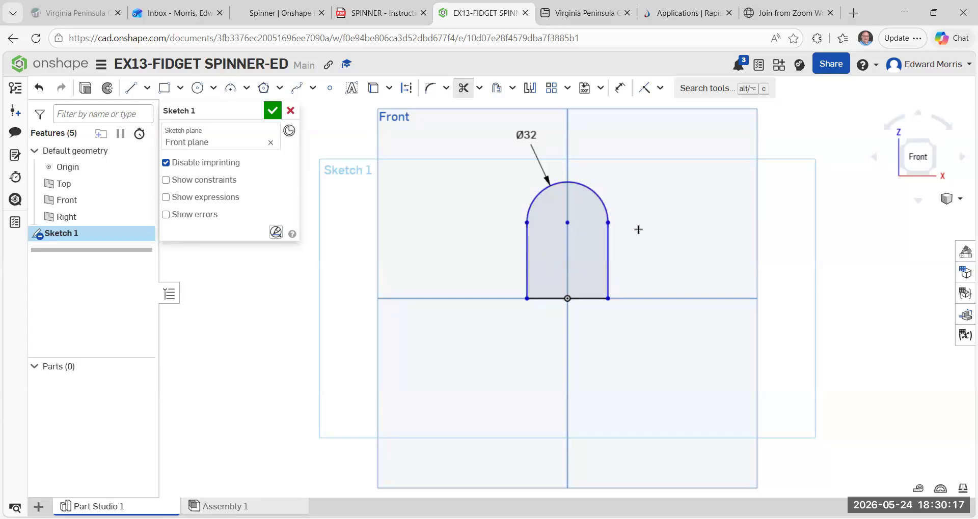
{"action": "key", "text": "Escape"}
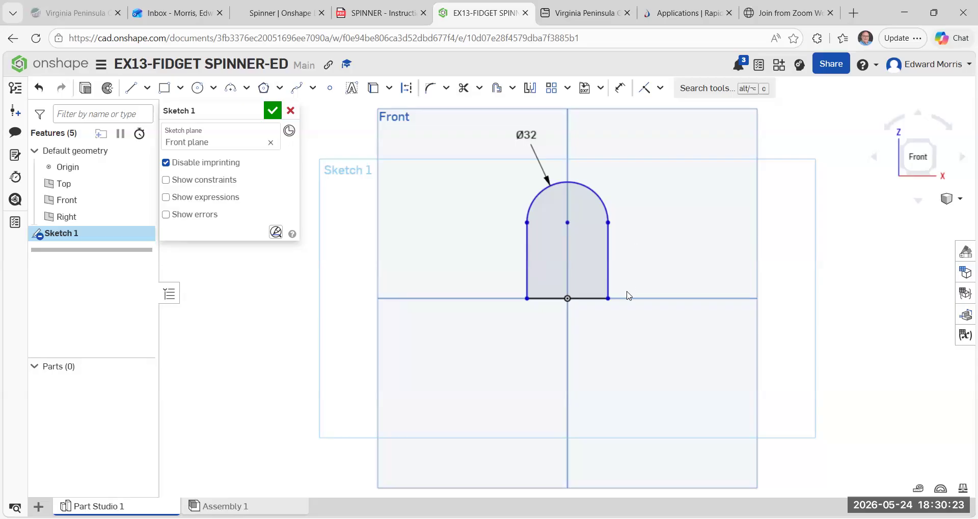
Try a four-instance circular pattern of the trimmed arm profile about the origin, and undo back to the full circle.
{"action": "left_click", "coordinate": [568, 92]}
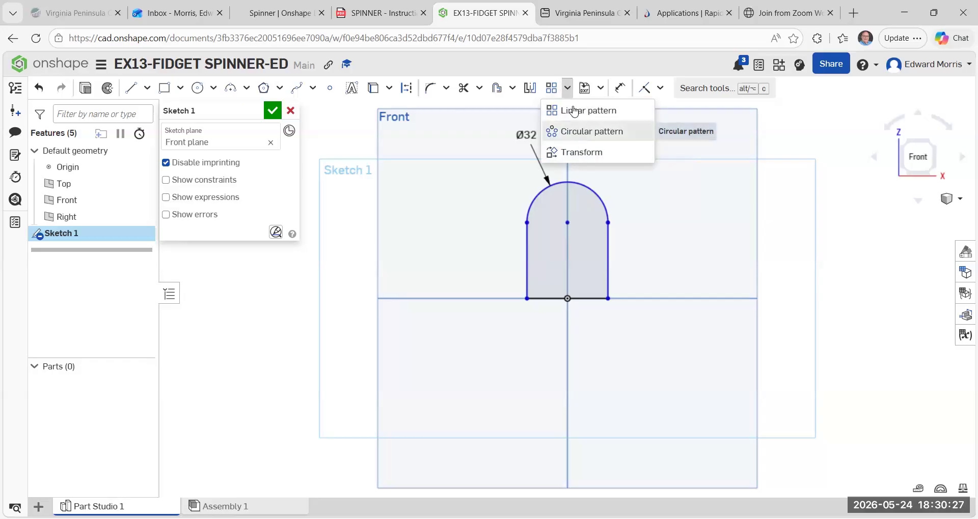
{"action": "left_click", "coordinate": [568, 90]}
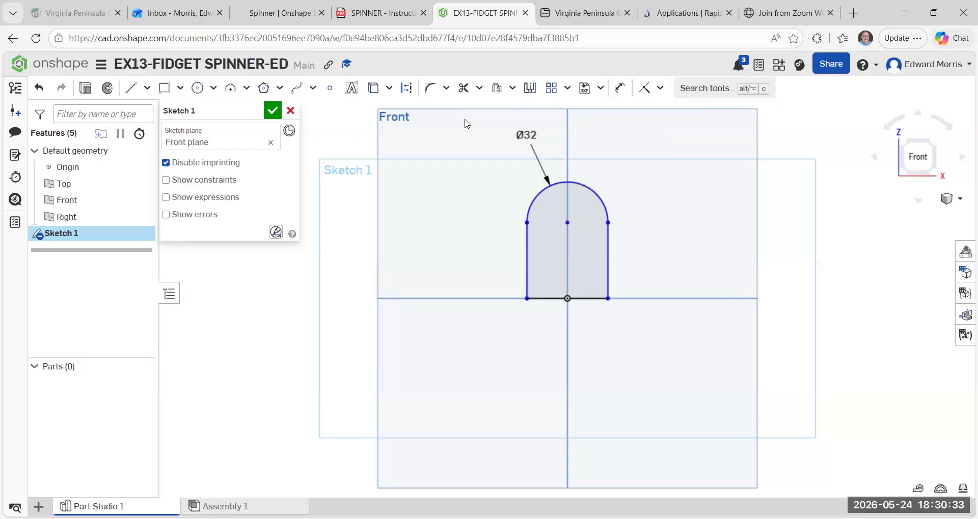
{"action": "mouse_move", "coordinate": [465, 121]}
{"action": "left_mouse_down"}
{"action": "mouse_move", "coordinate": [536, 146]}
{"action": "mouse_move", "coordinate": [618, 233]}
{"action": "mouse_move", "coordinate": [653, 334]}
{"action": "left_mouse_up"}
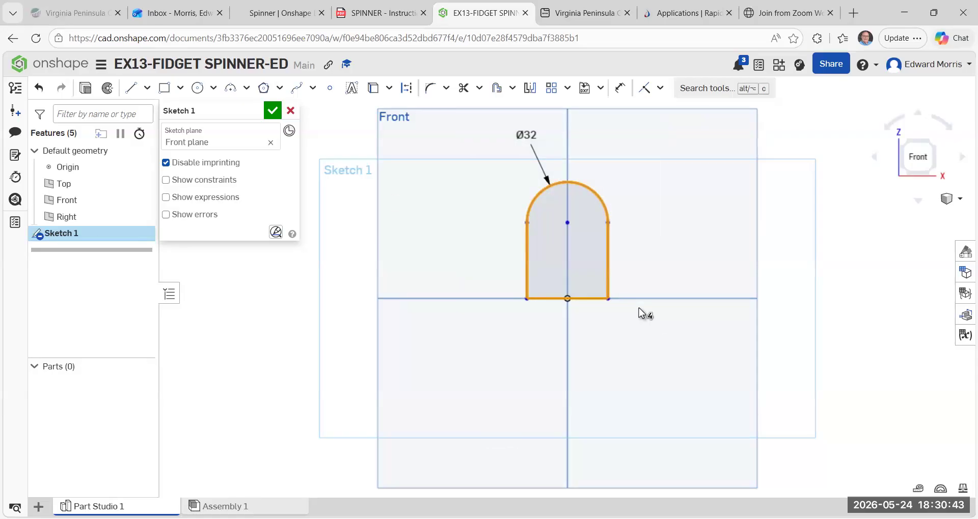
{"action": "left_click", "coordinate": [568, 89]}
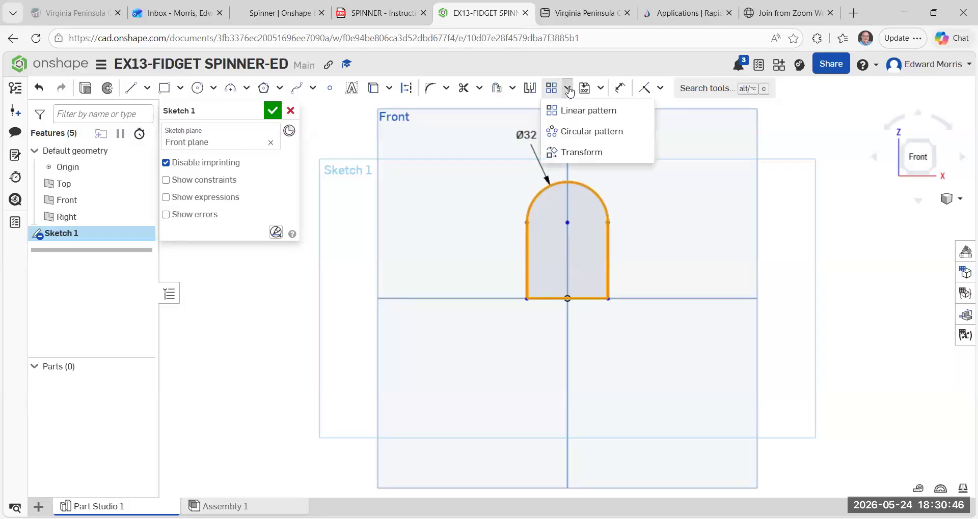
{"action": "left_click", "coordinate": [565, 134]}
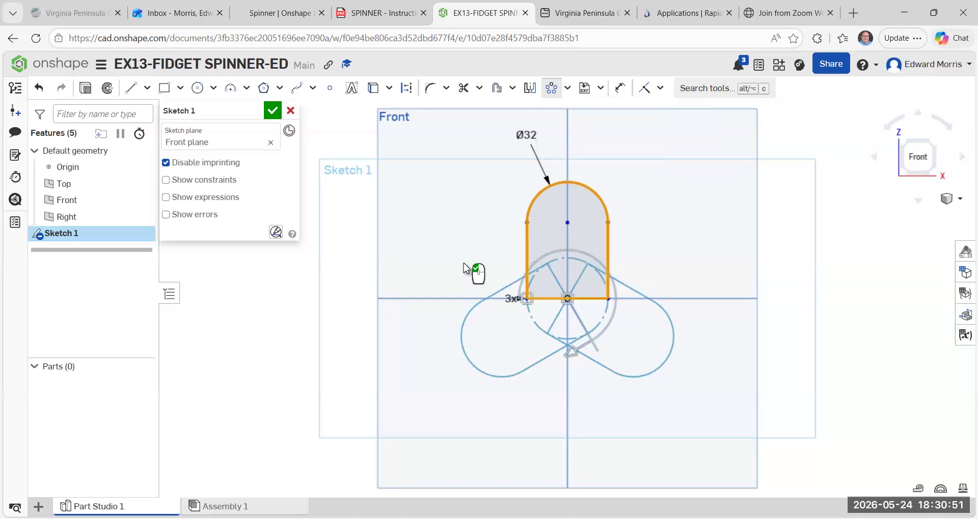
{"action": "left_click", "coordinate": [512, 299]}
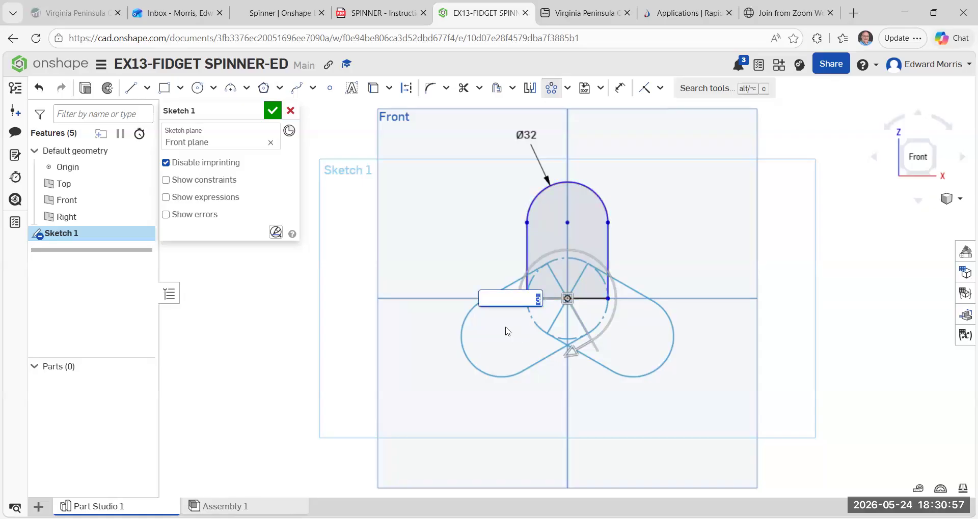
{"action": "key", "text": "BackSpace"}
{"action": "left_click", "coordinate": [507, 331]}
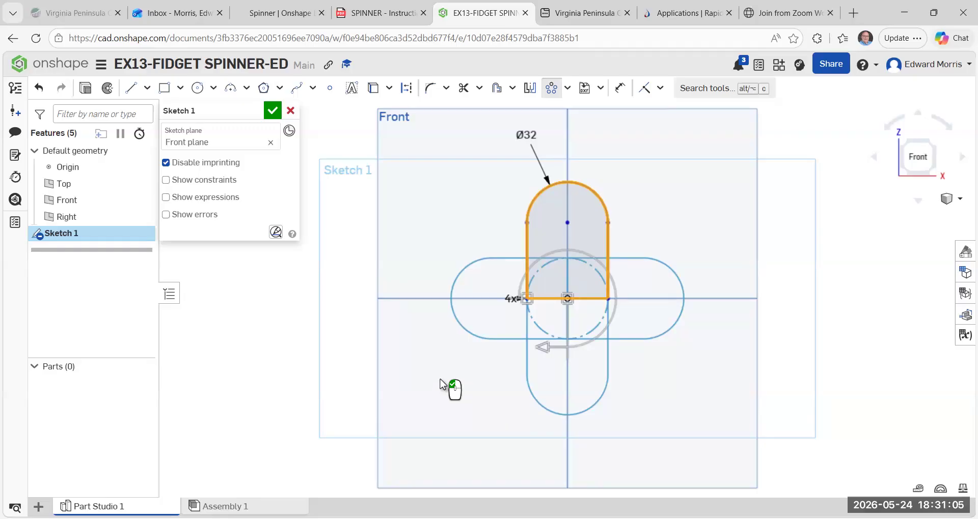
{"action": "left_click", "coordinate": [38, 87]}
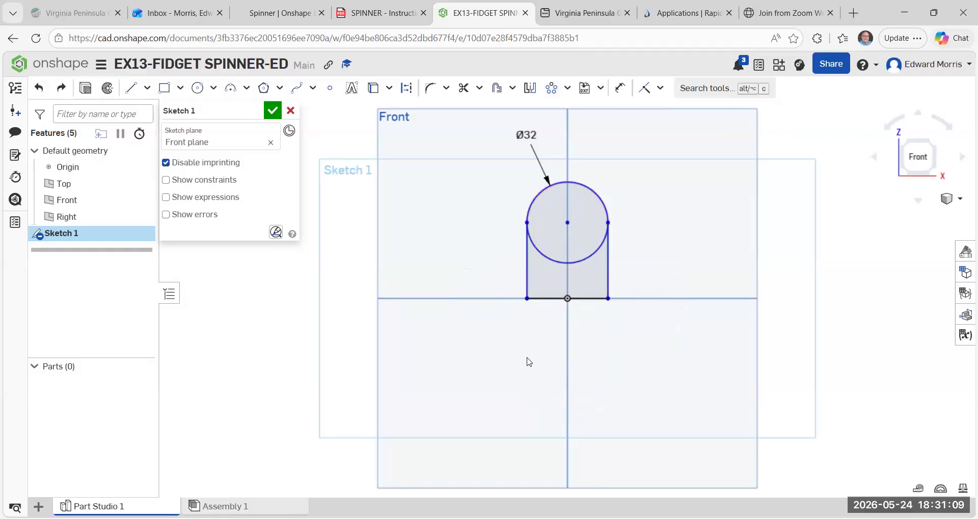
{"action": "left_click", "coordinate": [567, 88]}
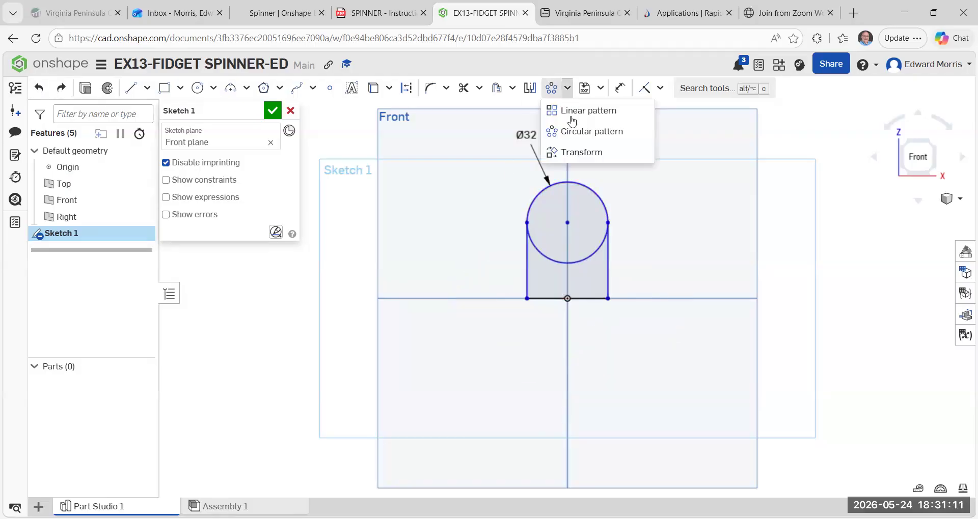
{"action": "left_click", "coordinate": [574, 133]}
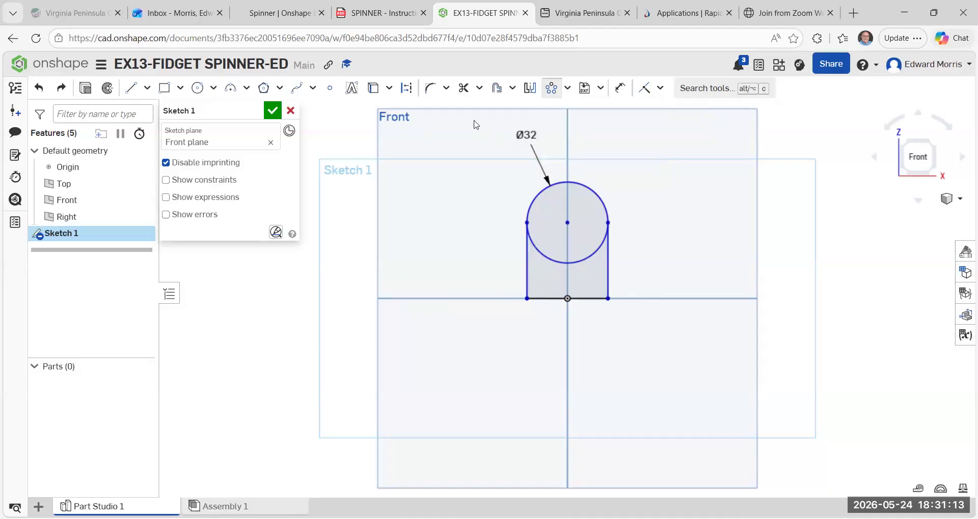
{"action": "left_click_drag", "start_coordinate": [475, 120], "coordinate": [663, 347]}
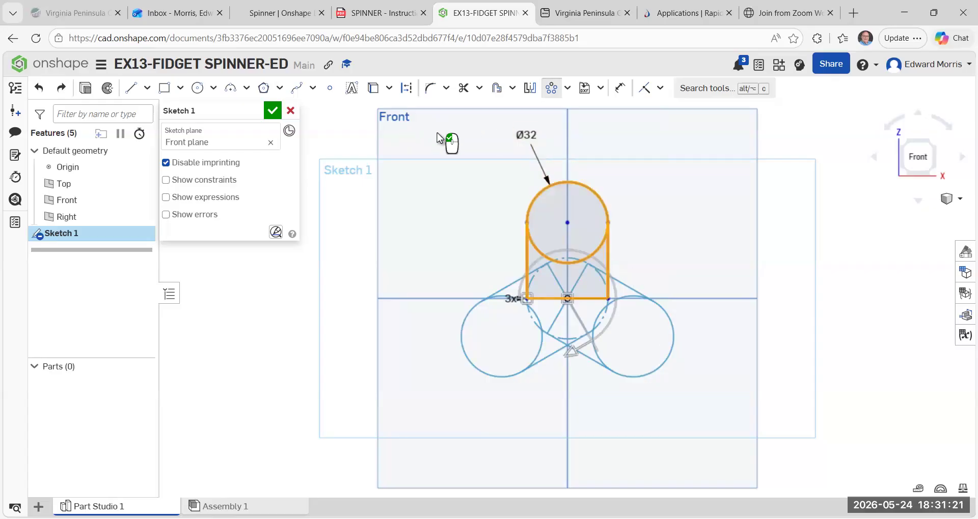
{"action": "right_click", "coordinate": [432, 207]}
{"action": "key", "text": "Escape"}
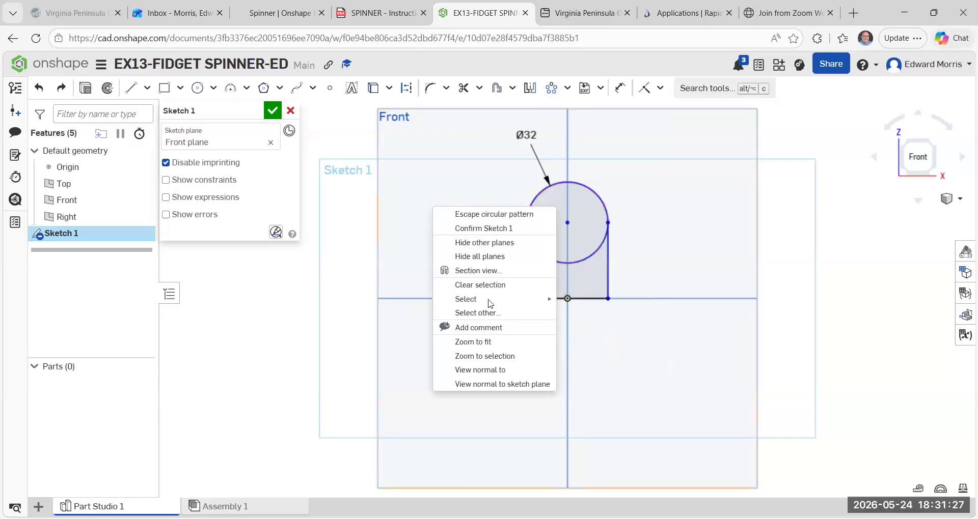
{"action": "left_click", "coordinate": [649, 235]}
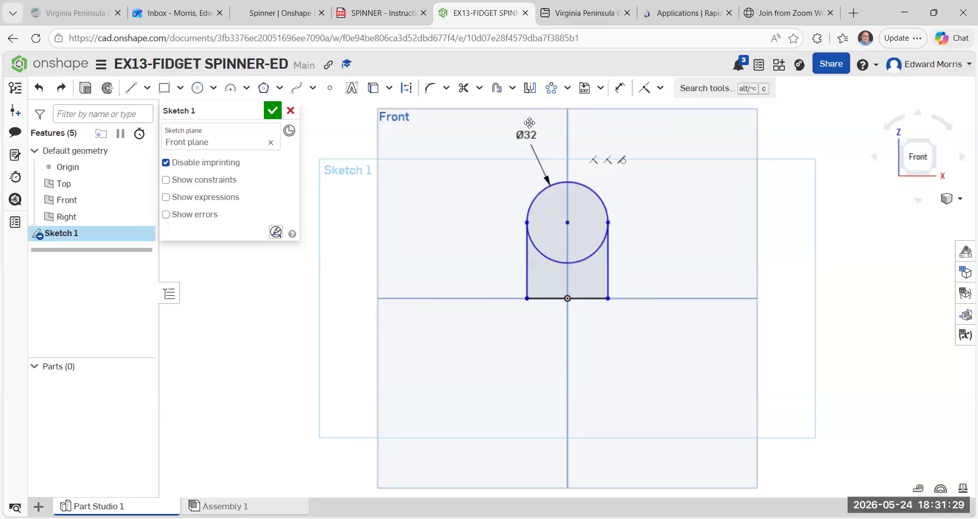
Create a circular sketch pattern of the circle and its three lines about the origin with three instances.
{"action": "left_click", "coordinate": [569, 90]}
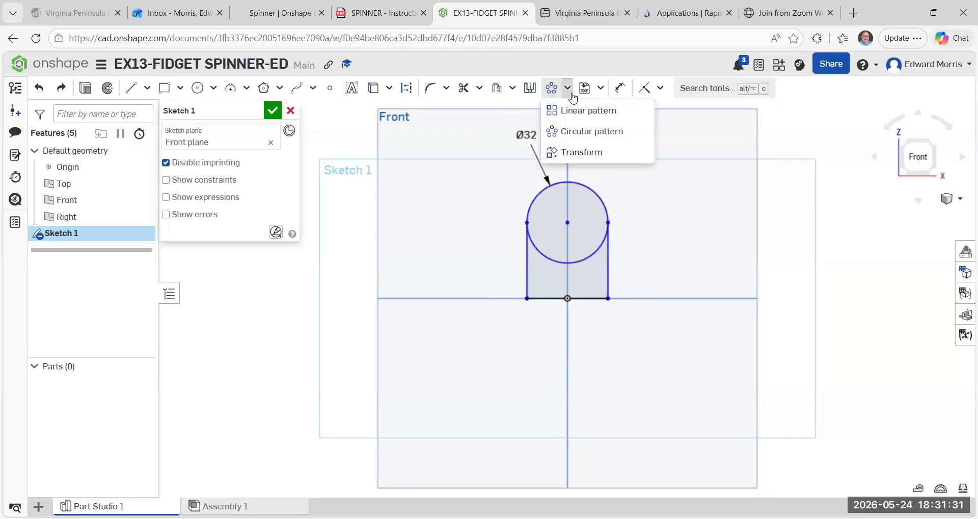
{"action": "left_click", "coordinate": [581, 133]}
{"action": "left_click_drag", "start_coordinate": [487, 119], "coordinate": [672, 345]}
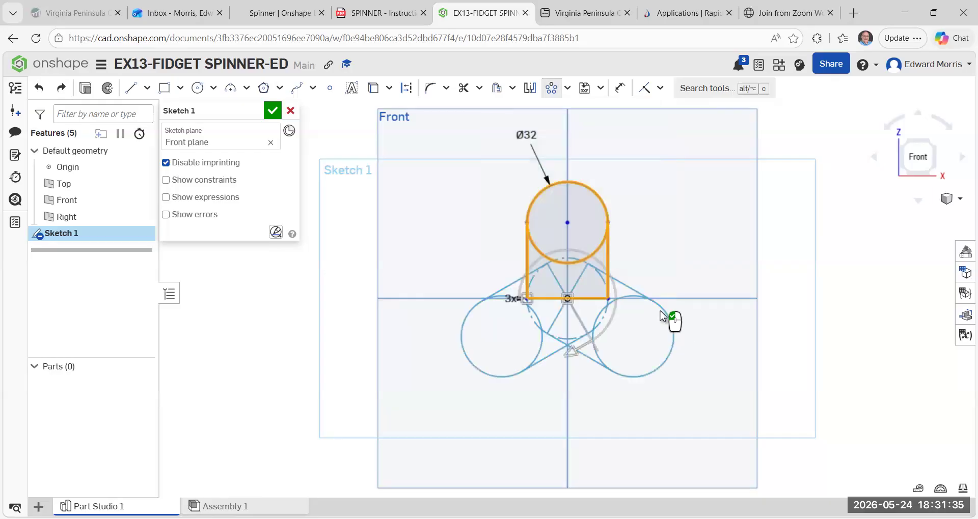
{"action": "left_click", "coordinate": [697, 274]}
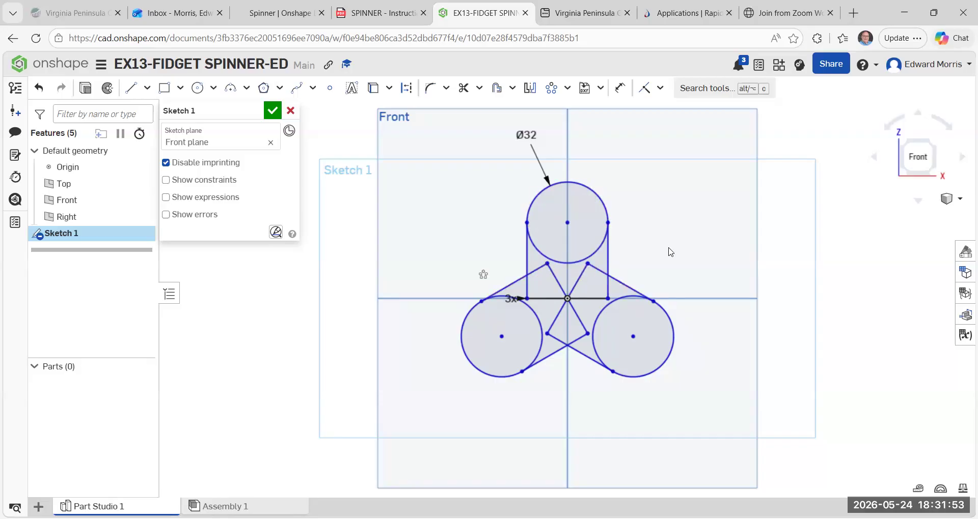
Trim the inner arcs of all three circles so each spinner arm has a rounded outer end.
{"action": "left_click", "coordinate": [462, 89]}
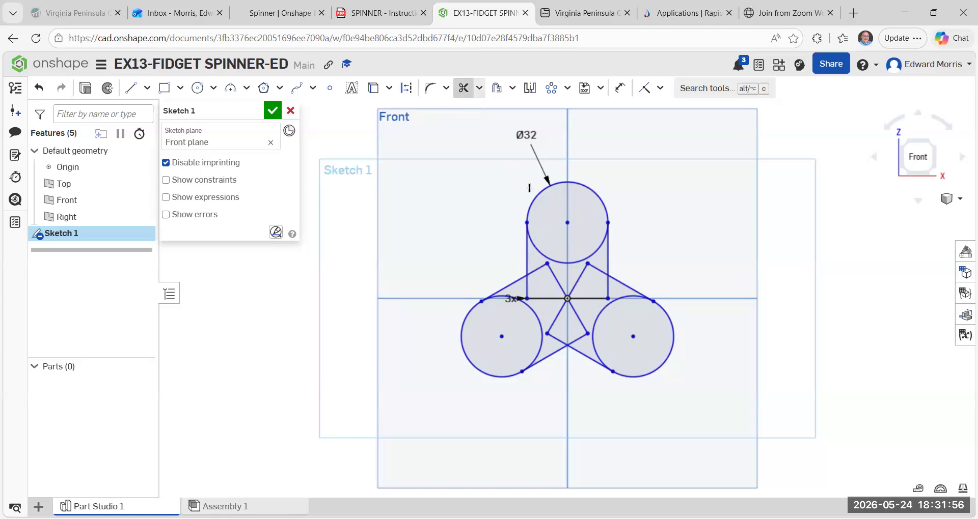
{"action": "left_click", "coordinate": [555, 265]}
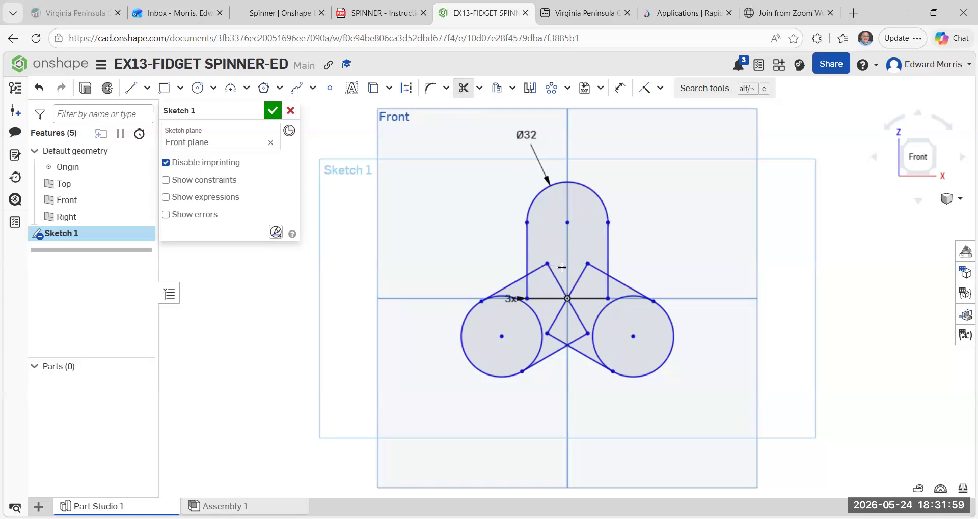
{"action": "left_click", "coordinate": [605, 309]}
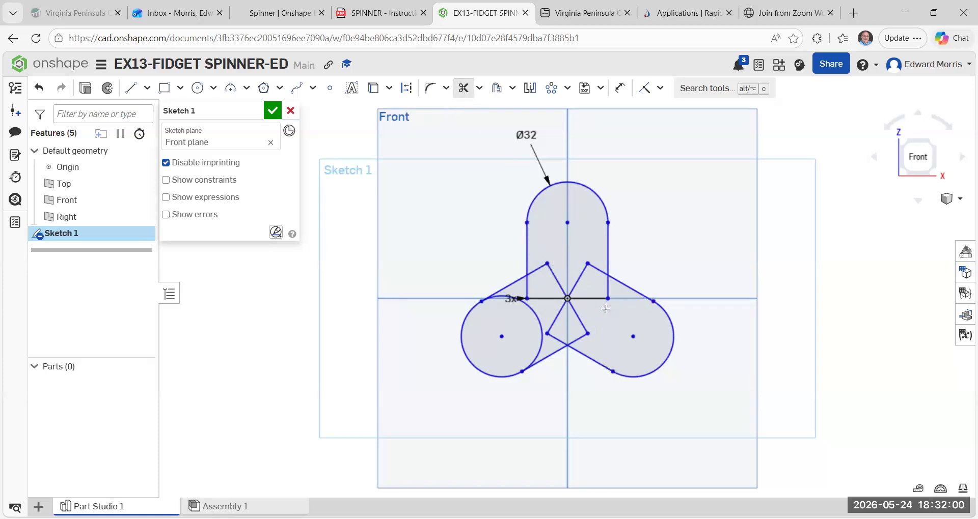
{"action": "left_click", "coordinate": [527, 307]}
Trim the overlapping inner ends of the arms' side lines so neighbouring arms meet at sharp corners.
{"action": "left_click", "coordinate": [538, 270]}
{"action": "left_click", "coordinate": [529, 286]}
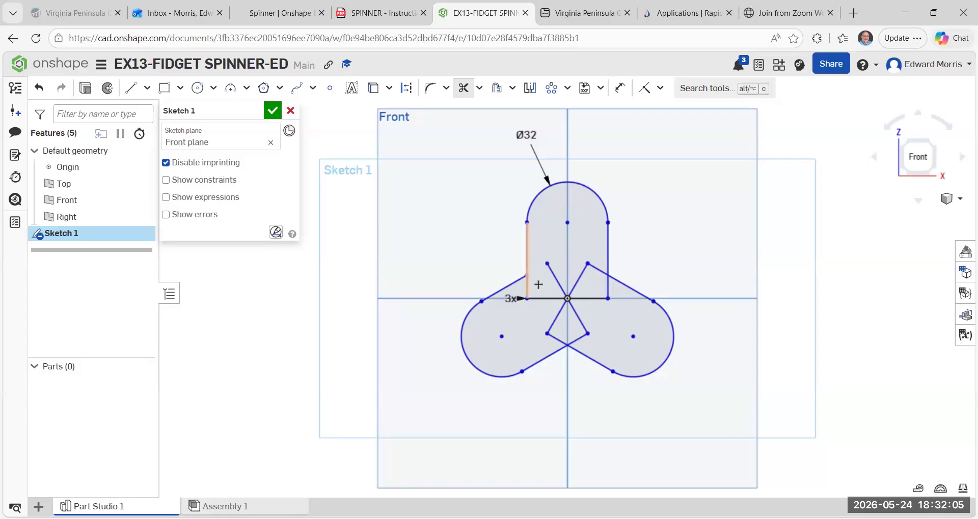
{"action": "left_click", "coordinate": [608, 288]}
{"action": "left_click", "coordinate": [597, 269]}
{"action": "left_click", "coordinate": [578, 339]}
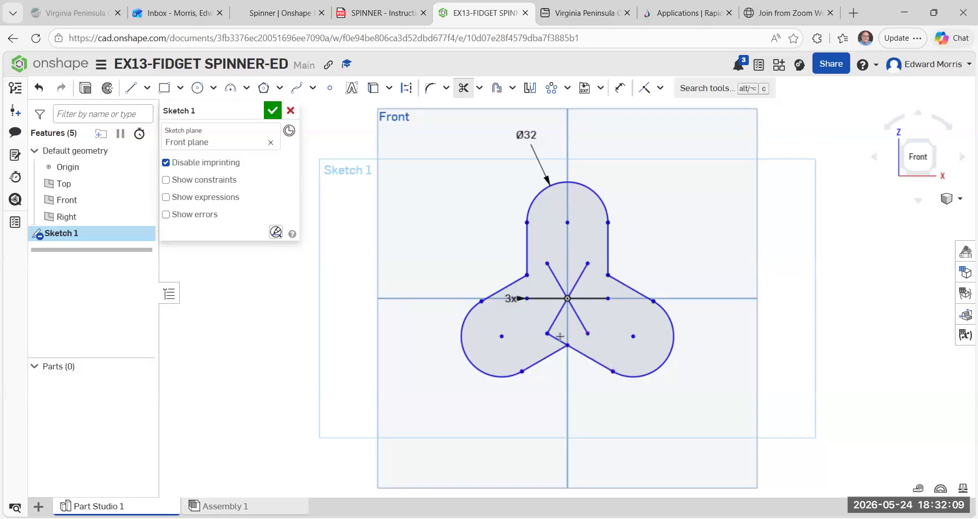
{"action": "left_click", "coordinate": [558, 336]}
Trim away all the base line segments radiating from the origin inside the spinner outline.
{"action": "left_click", "coordinate": [554, 321]}
{"action": "left_click", "coordinate": [578, 313]}
{"action": "left_click", "coordinate": [589, 299]}
{"action": "left_click", "coordinate": [576, 282]}
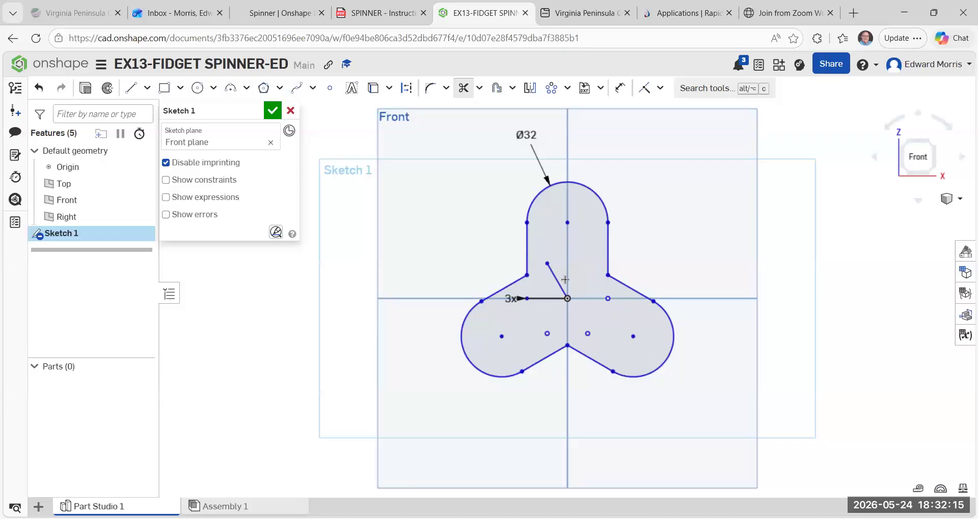
{"action": "left_click", "coordinate": [555, 275]}
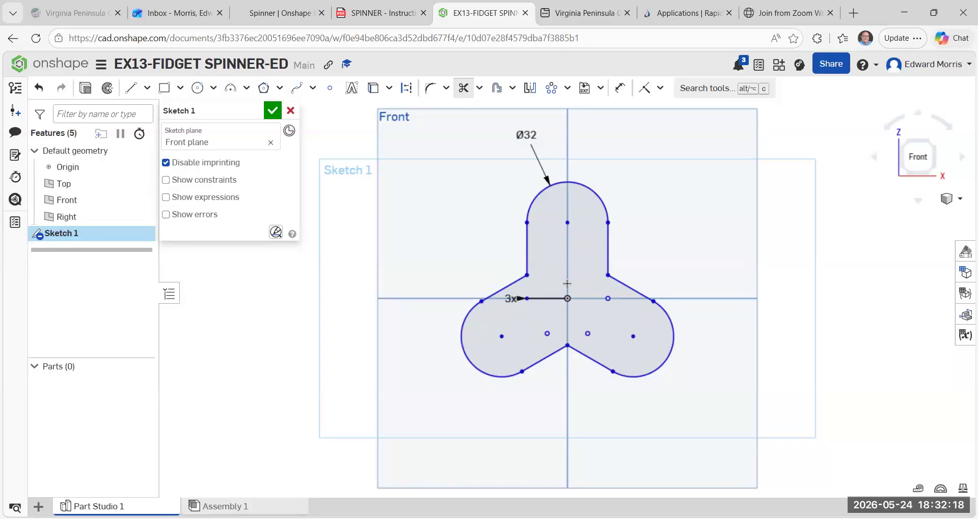
{"action": "left_click", "coordinate": [542, 301]}
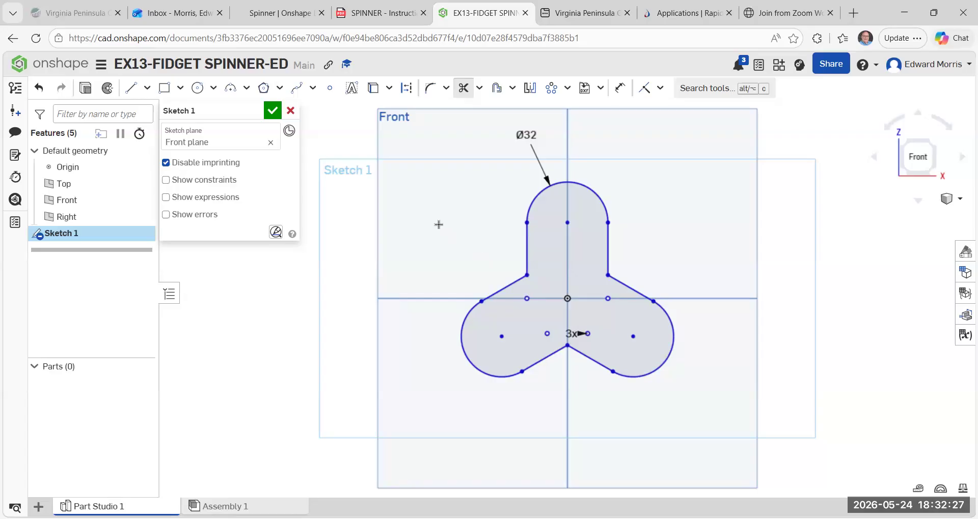
{"action": "key", "text": "Escape"}
{"action": "left_click", "coordinate": [527, 269]}
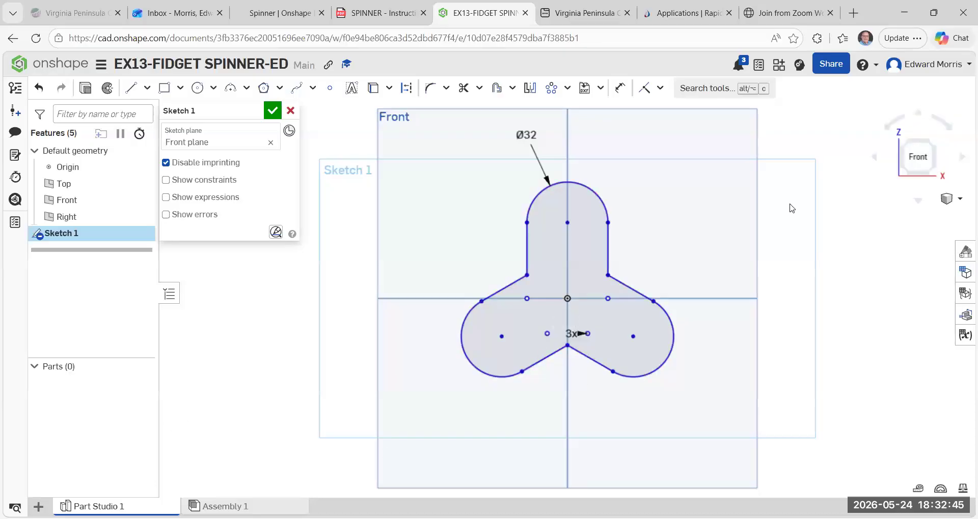
Fillet the corner between the upper arm and the lower-left arm with a 20 mm radius.
{"action": "left_click", "coordinate": [445, 88]}
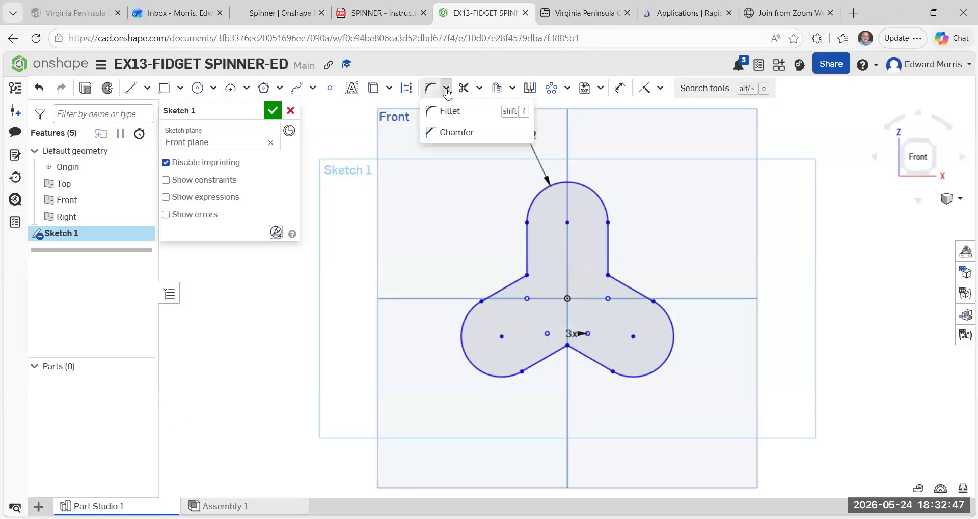
{"action": "left_click", "coordinate": [446, 119]}
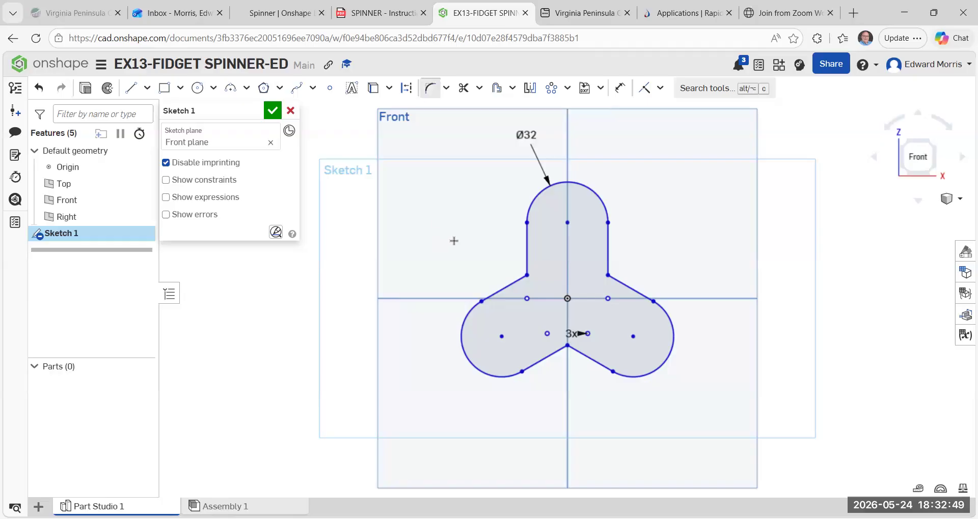
{"action": "left_click", "coordinate": [527, 244]}
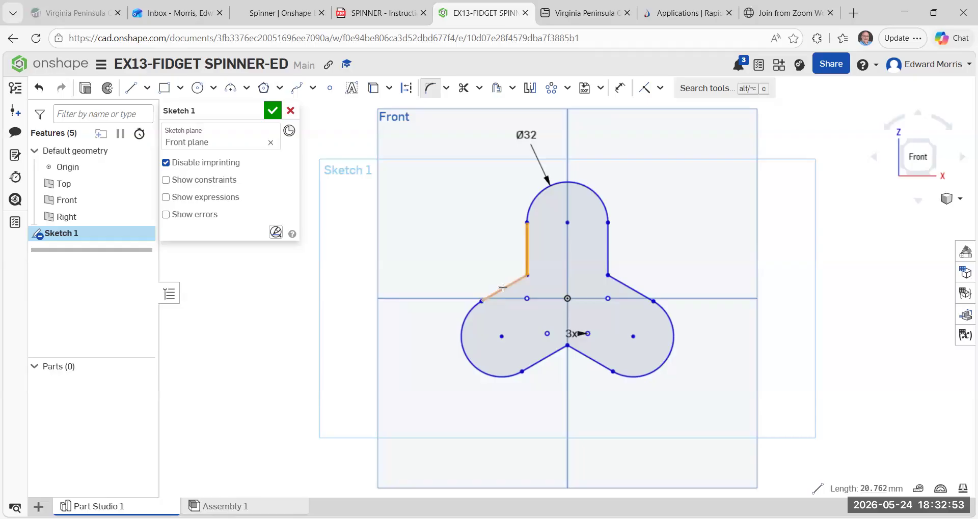
{"action": "left_click", "coordinate": [502, 288]}
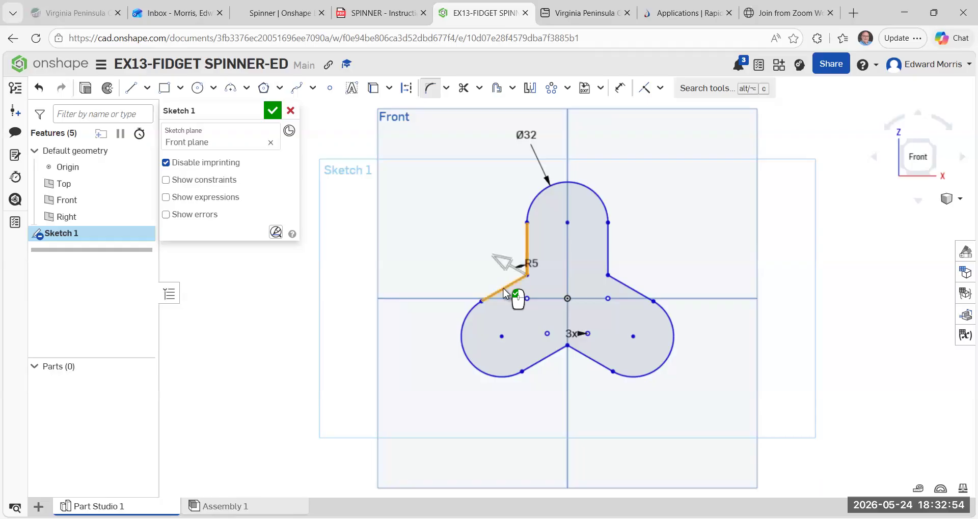
{"action": "left_click", "coordinate": [509, 262]}
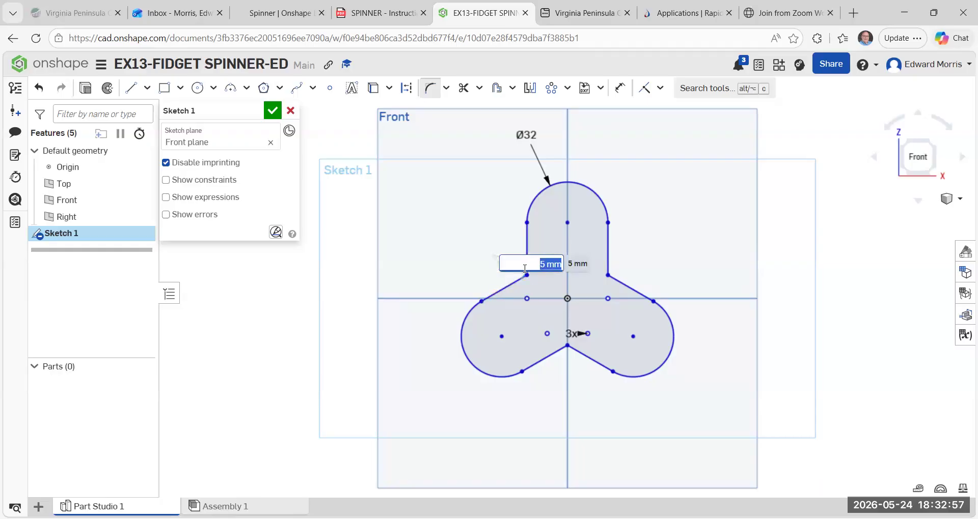
{"action": "type", "text": "20"}
{"action": "key", "text": "Return"}
Add 20 mm sketch fillets to the upper-right corner and to the corner between the two lower arms.
{"action": "left_click", "coordinate": [608, 255]}
{"action": "left_click", "coordinate": [622, 287]}
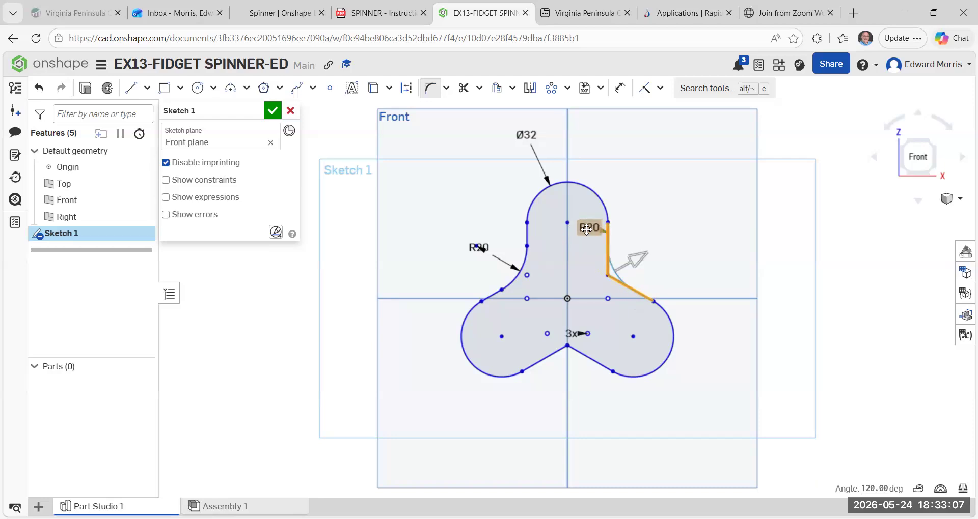
{"action": "left_click", "coordinate": [684, 237]}
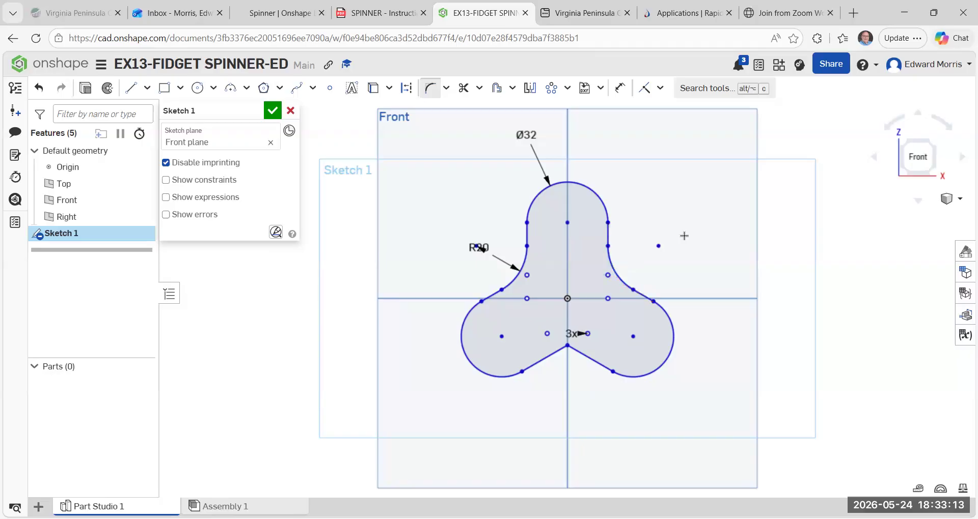
{"action": "left_click", "coordinate": [544, 359]}
{"action": "left_click", "coordinate": [597, 361]}
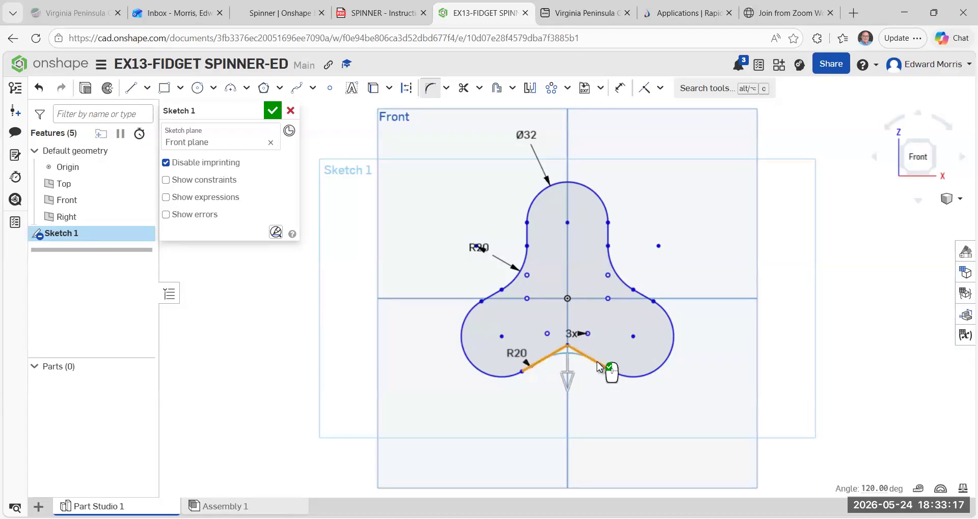
{"action": "left_click", "coordinate": [594, 413]}
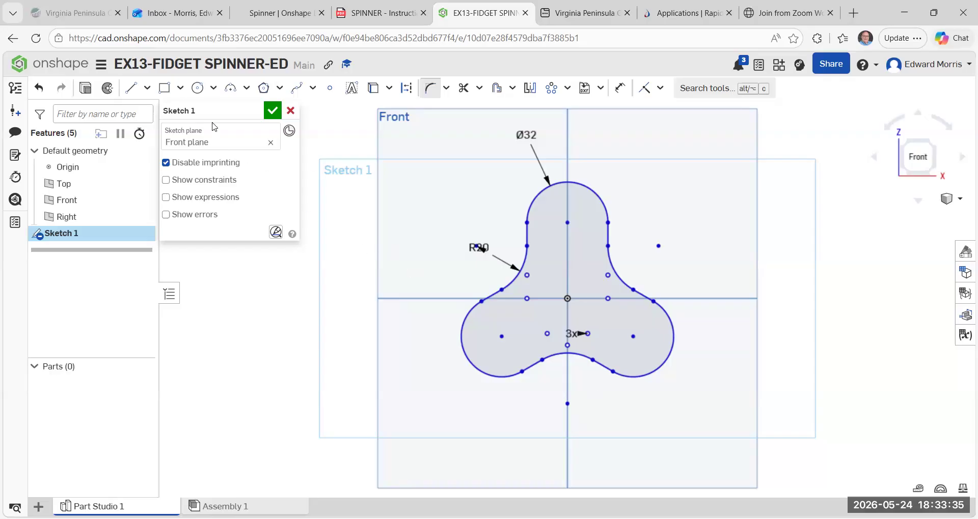
Draw a 22 mm diameter center point circle at the arc center of the upper arm.
{"action": "left_click", "coordinate": [214, 89]}
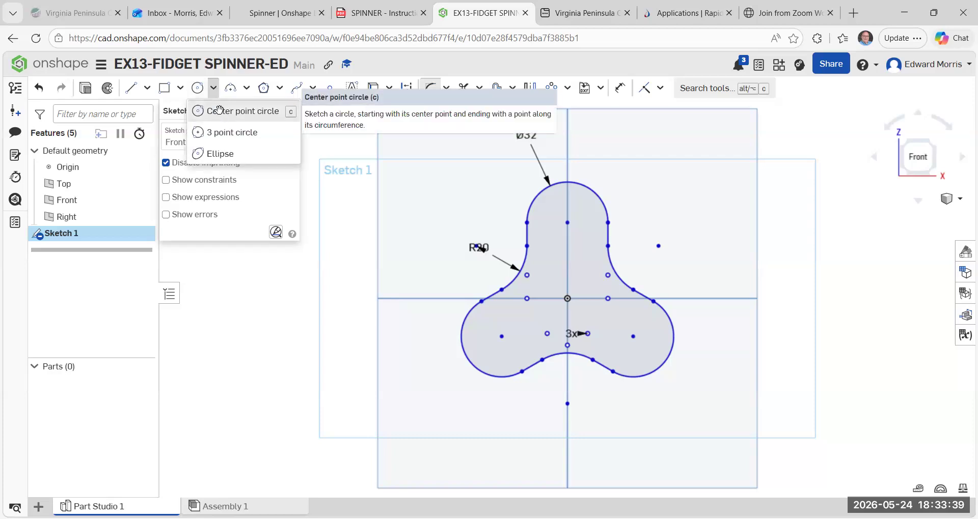
{"action": "left_click", "coordinate": [221, 113]}
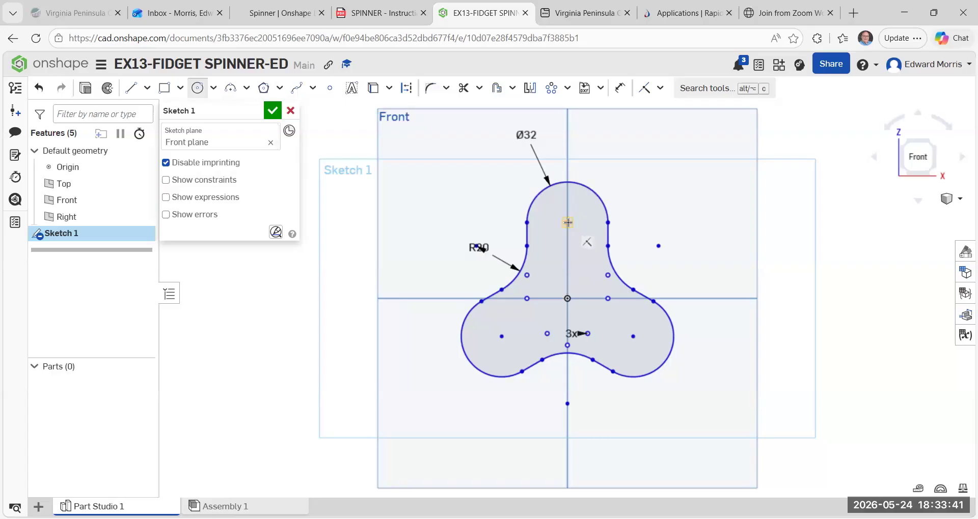
{"action": "left_click", "coordinate": [567, 222]}
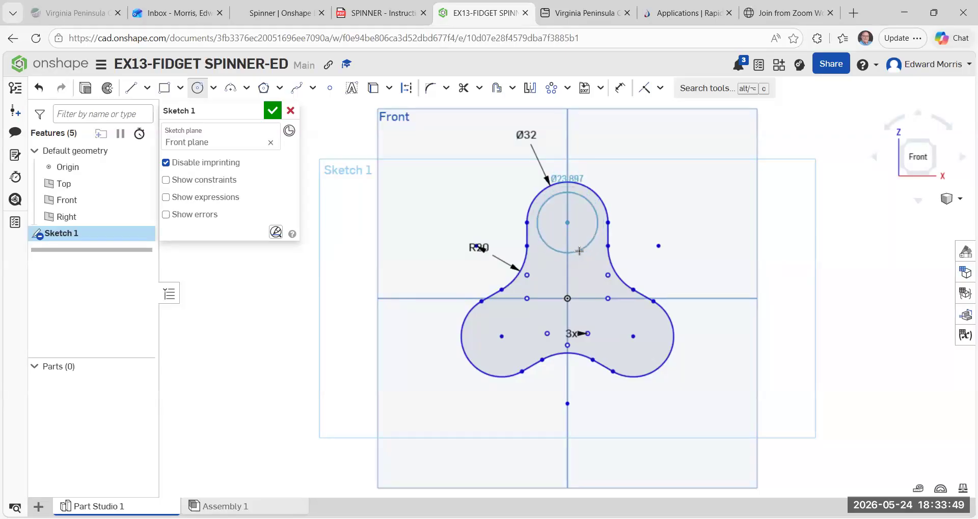
{"action": "left_click", "coordinate": [578, 252]}
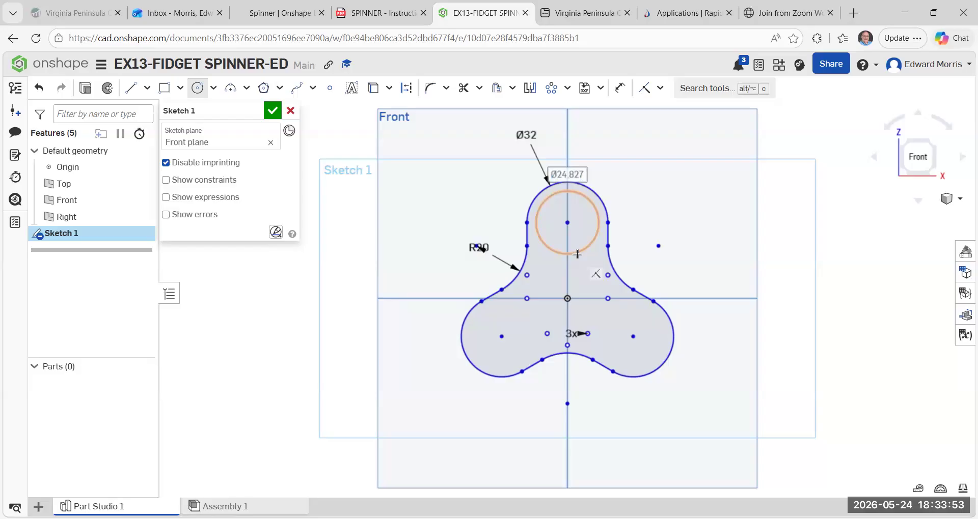
{"action": "type", "text": "22"}
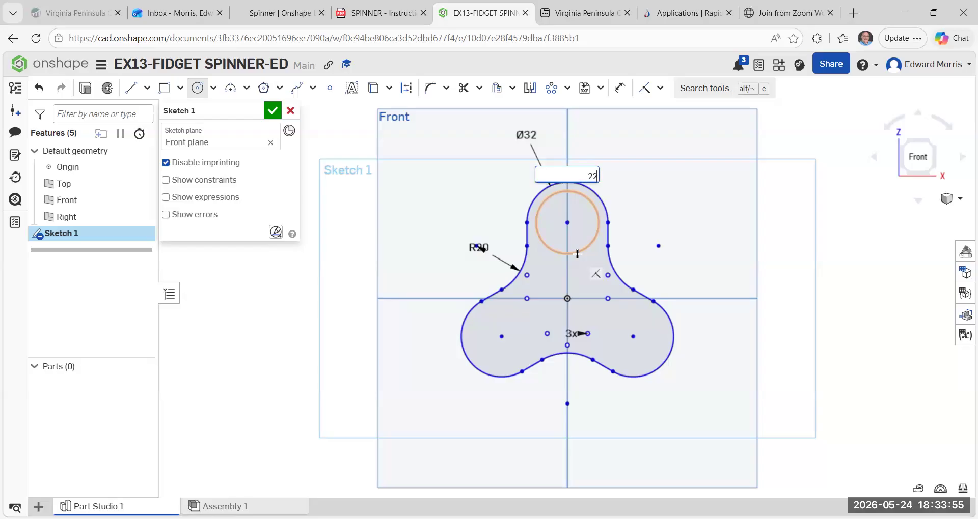
{"action": "key", "text": "Return"}
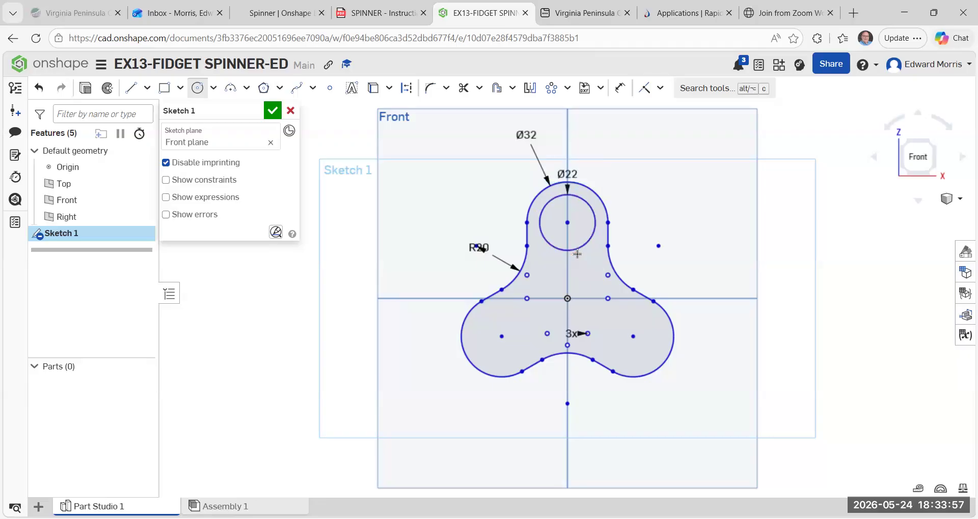
Draw a 22 mm diameter circle at the arc center of each of the two lower arms.
{"action": "left_click", "coordinate": [502, 337]}
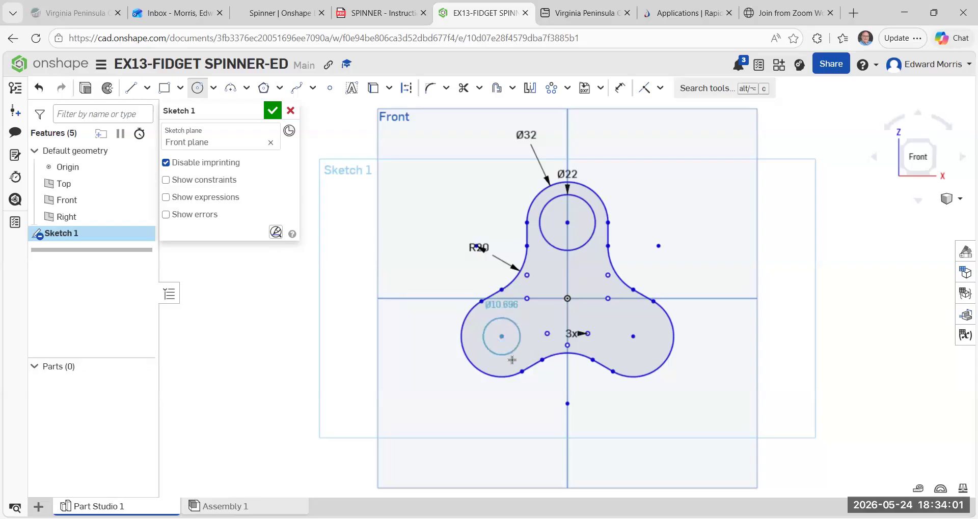
{"action": "left_click", "coordinate": [514, 365]}
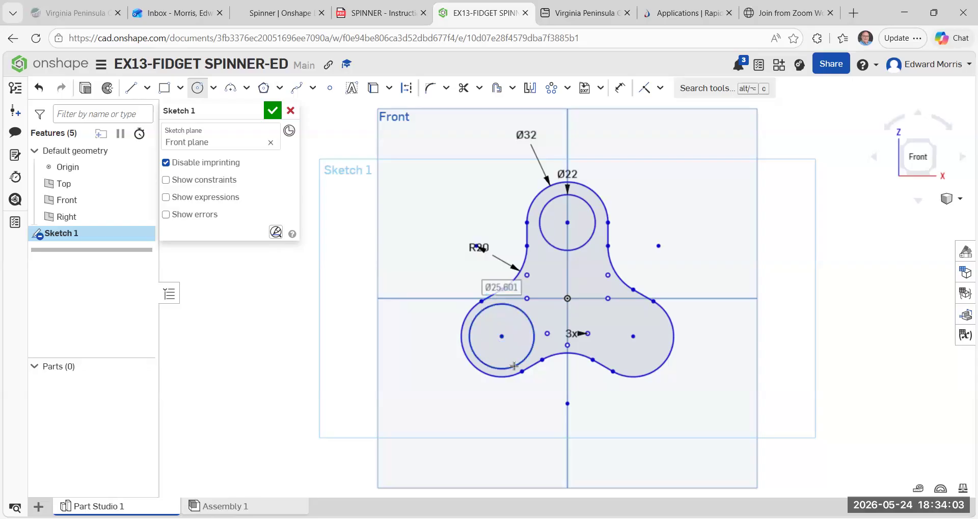
{"action": "type", "text": "22"}
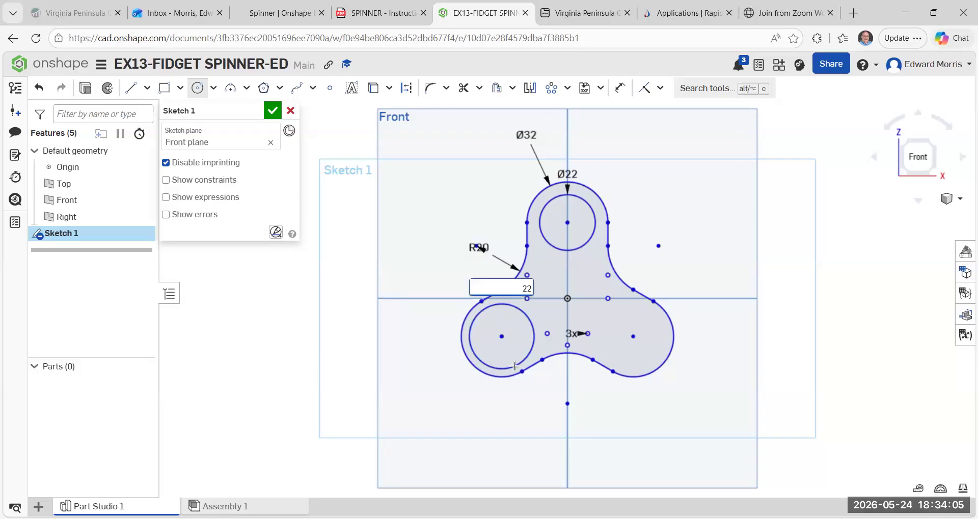
{"action": "key", "text": "Return"}
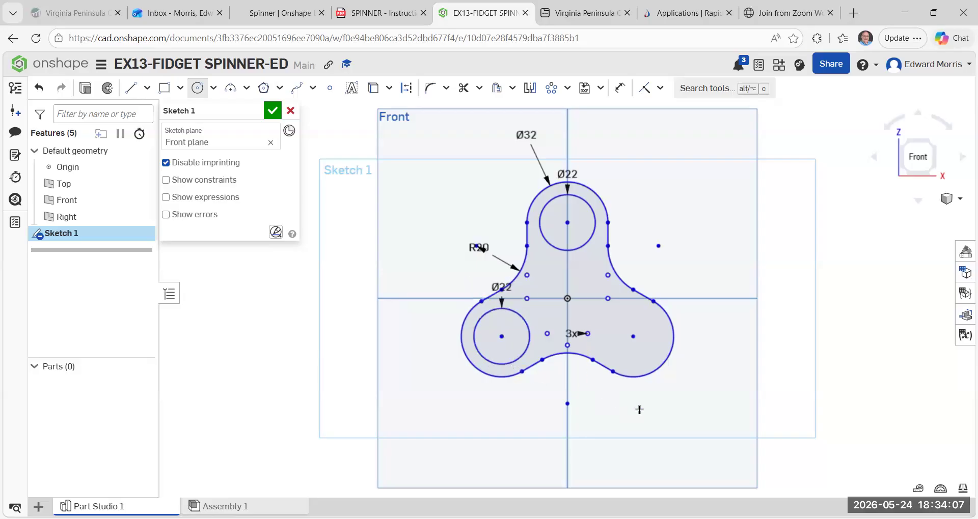
{"action": "left_click", "coordinate": [634, 337]}
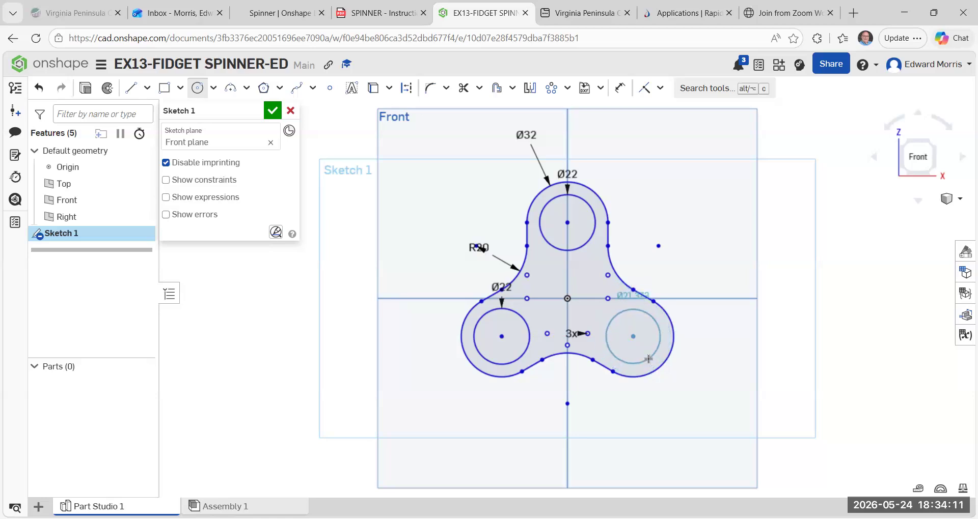
{"action": "left_click", "coordinate": [648, 360]}
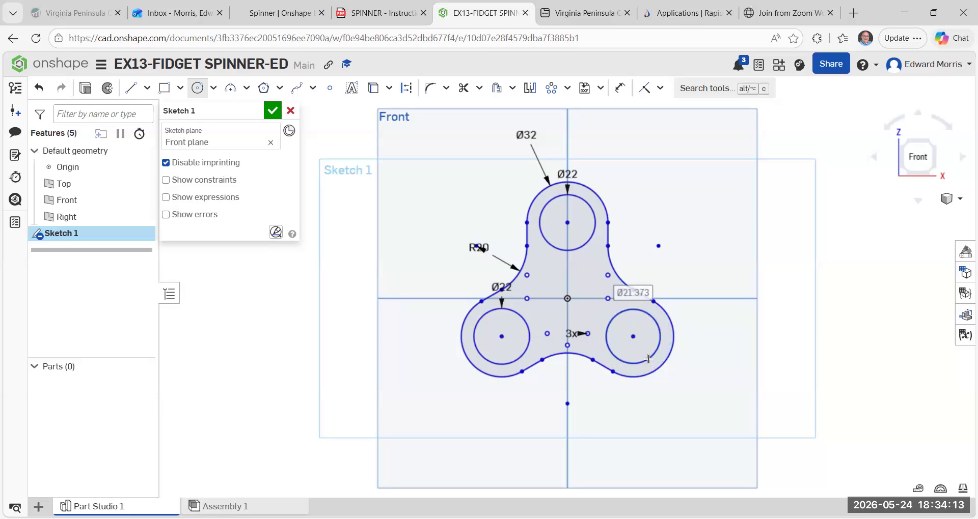
{"action": "type", "text": "22"}
{"action": "key", "text": "Return"}
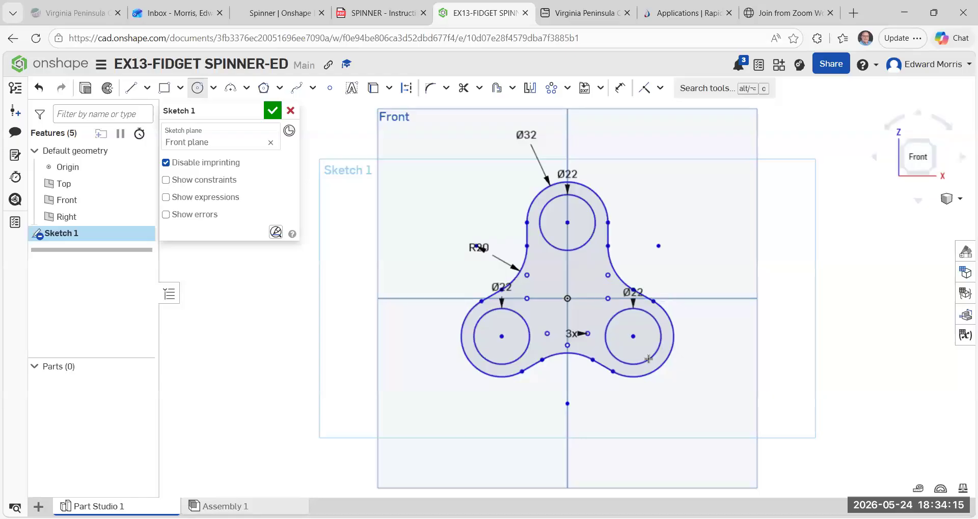
Draw a 22 mm diameter circle centered on the origin for the spinner's middle hole.
{"action": "left_click", "coordinate": [569, 297]}
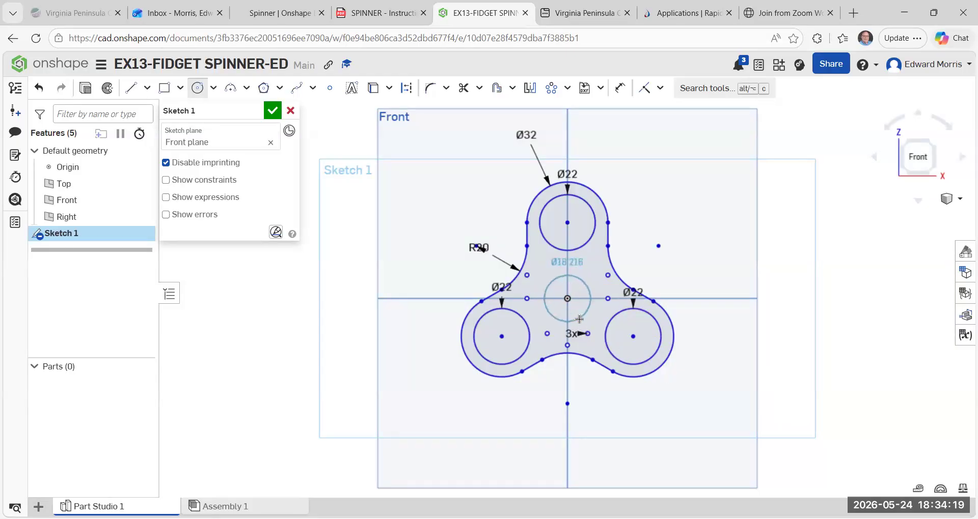
{"action": "left_click", "coordinate": [580, 326]}
{"action": "type", "text": "2"}
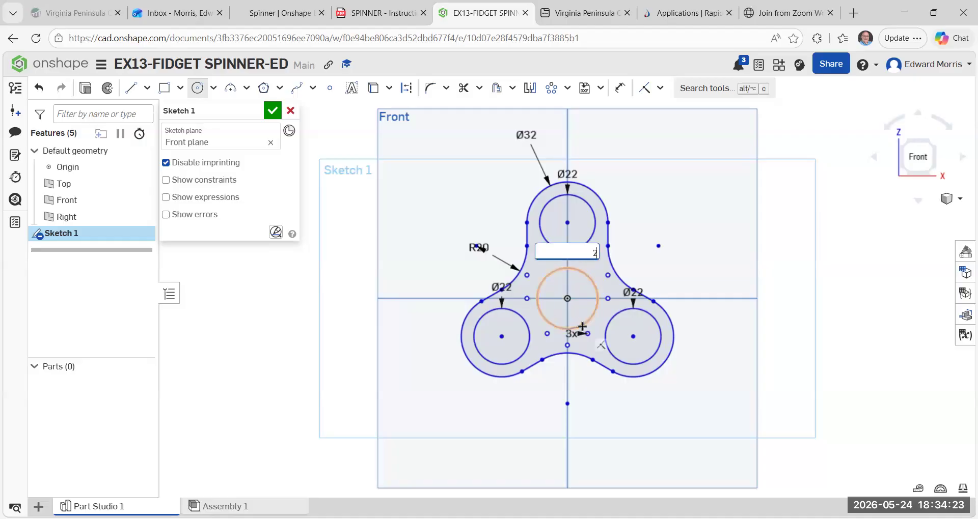
{"action": "type", "text": "2"}
{"action": "key", "text": "Return"}
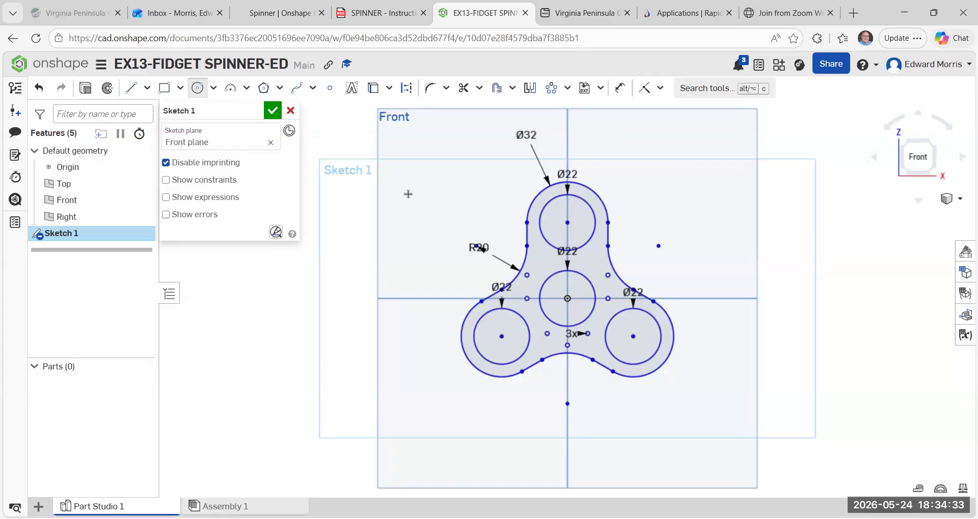
{"action": "key", "text": "Escape"}
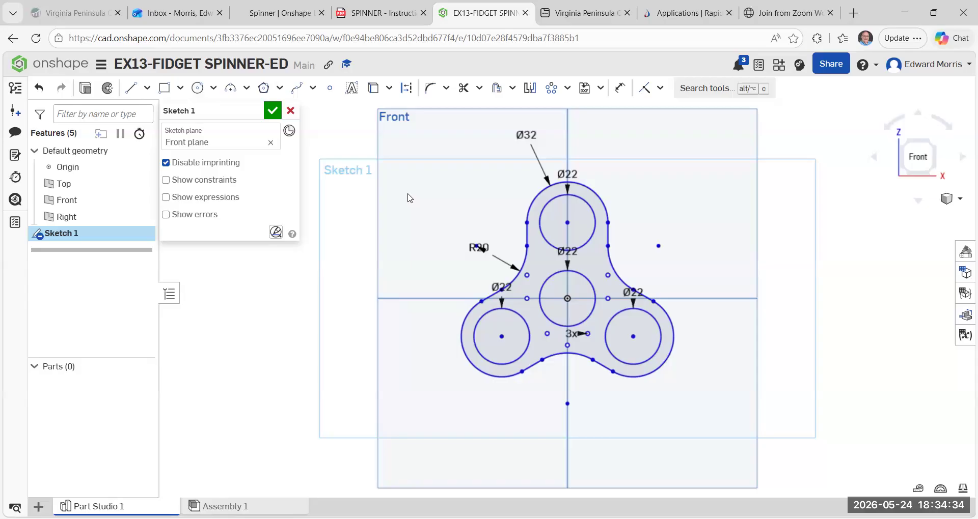
Accept the completed spinner profile and close the sketch.
{"action": "left_click", "coordinate": [934, 151]}
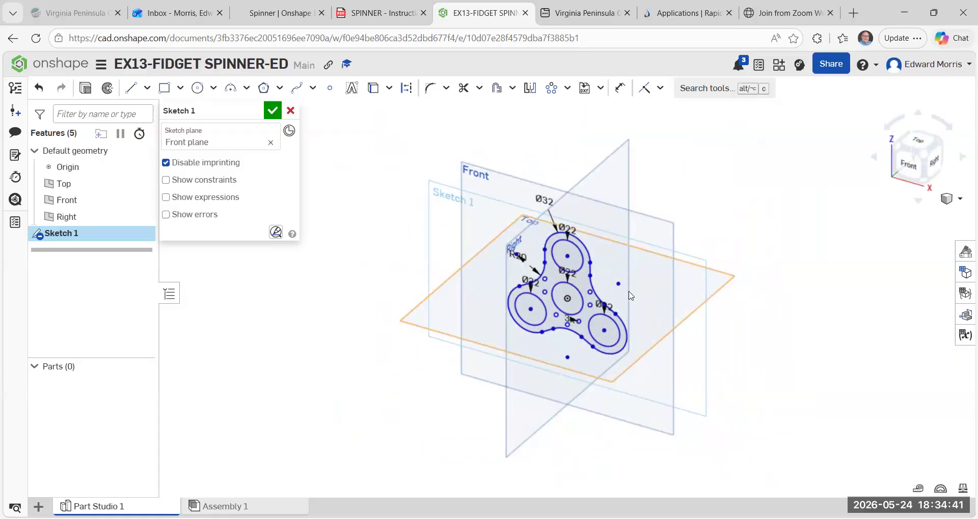
{"action": "scroll", "coordinate": [597, 305], "scroll_direction": "up", "scroll_amount": 5}
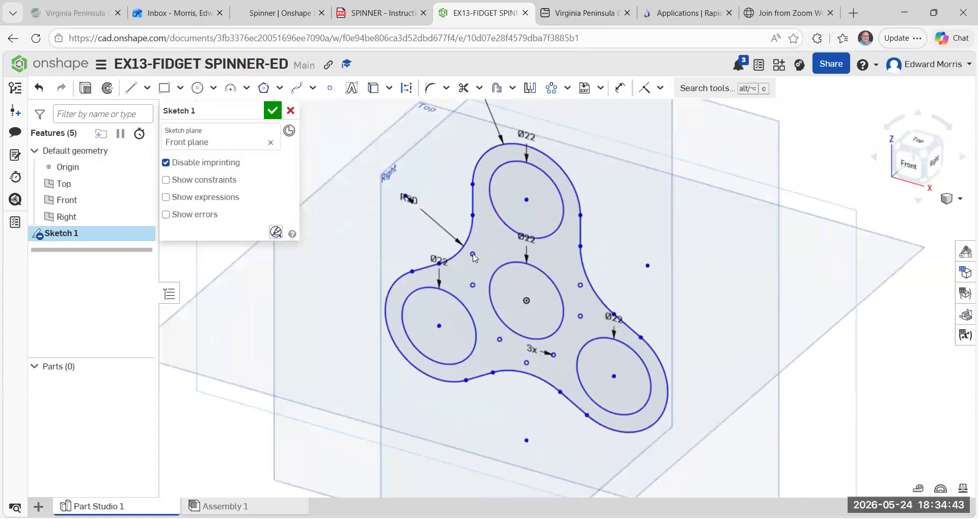
{"action": "scroll", "coordinate": [492, 291], "scroll_direction": "down", "scroll_amount": 3}
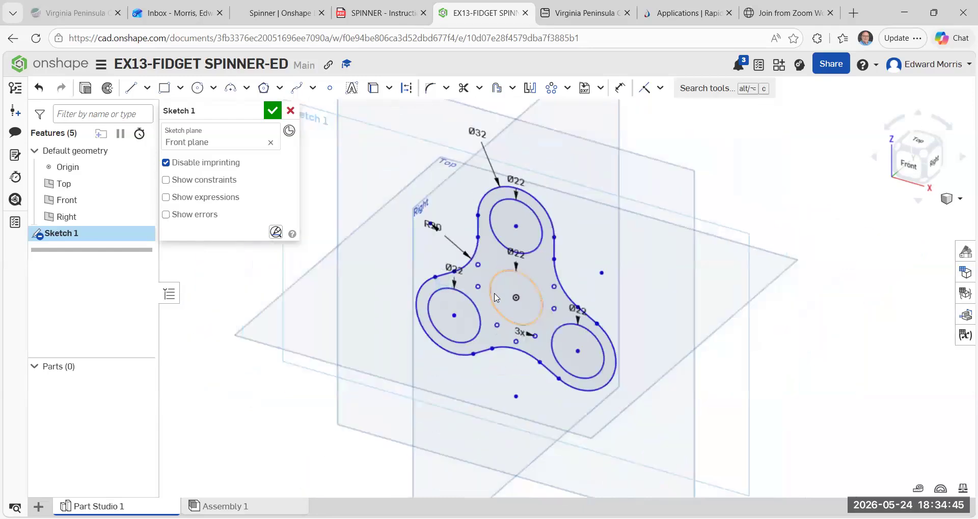
{"action": "left_click", "coordinate": [274, 112]}
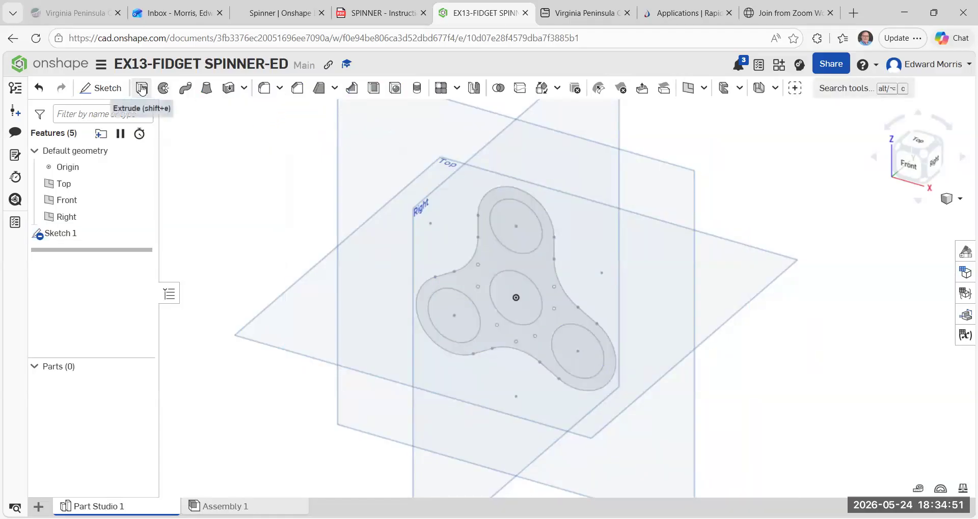
{"action": "left_click", "coordinate": [142, 89]}
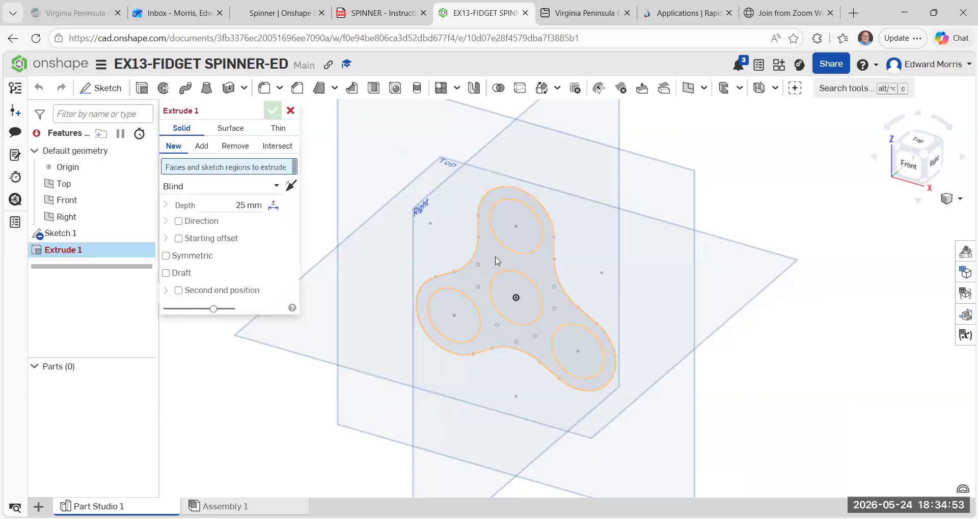
{"action": "left_click", "coordinate": [498, 261]}
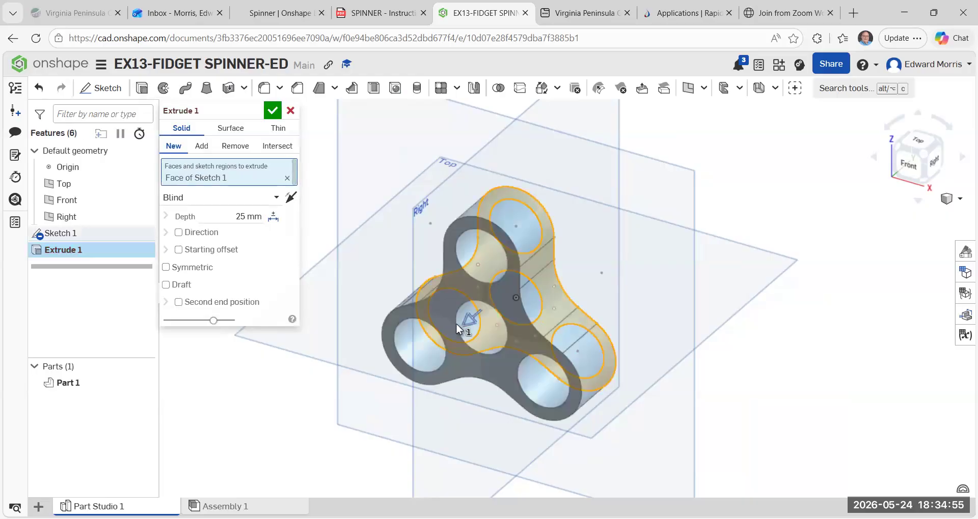
{"action": "left_click", "coordinate": [291, 111]}
Extrude the spinner face around the four holes as a new solid, 7 mm blind in the opposite direction.
{"action": "left_click", "coordinate": [142, 88]}
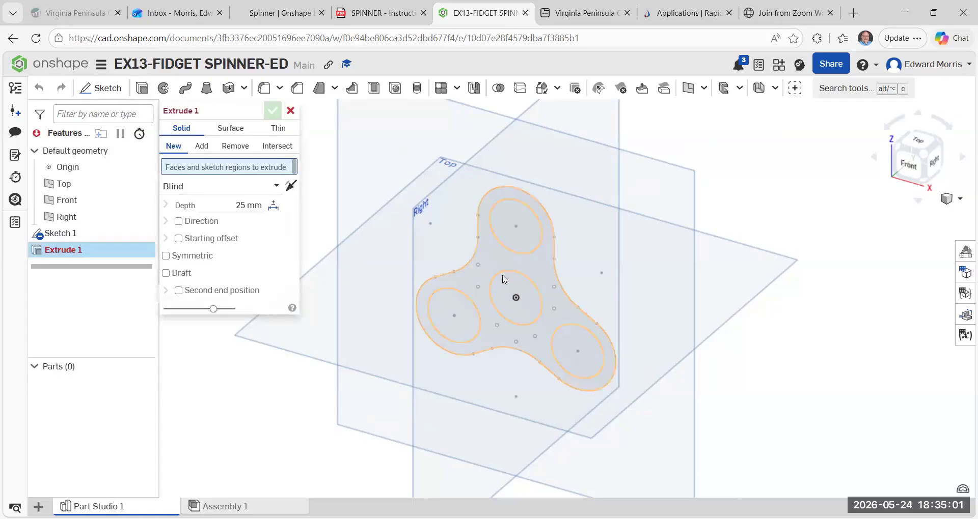
{"action": "scroll", "coordinate": [505, 275], "scroll_direction": "up", "scroll_amount": 2}
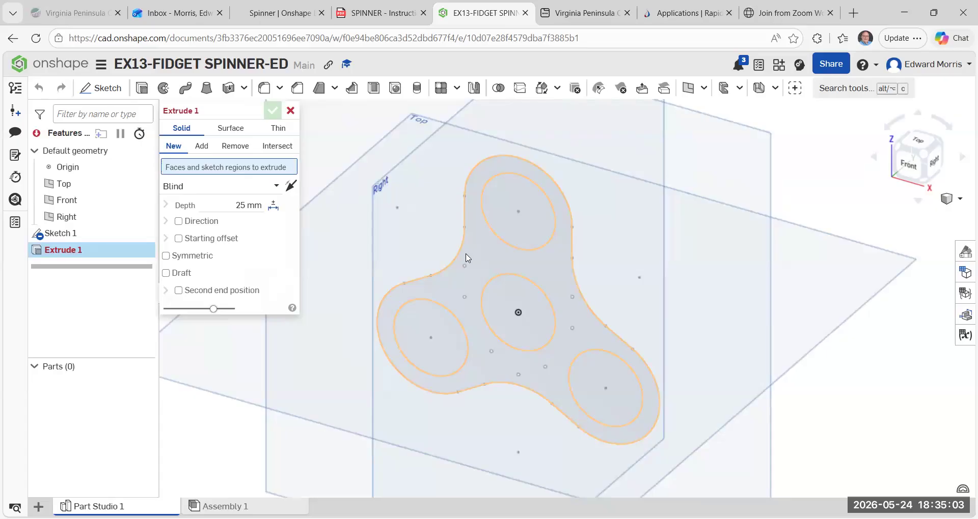
{"action": "left_click", "coordinate": [484, 259]}
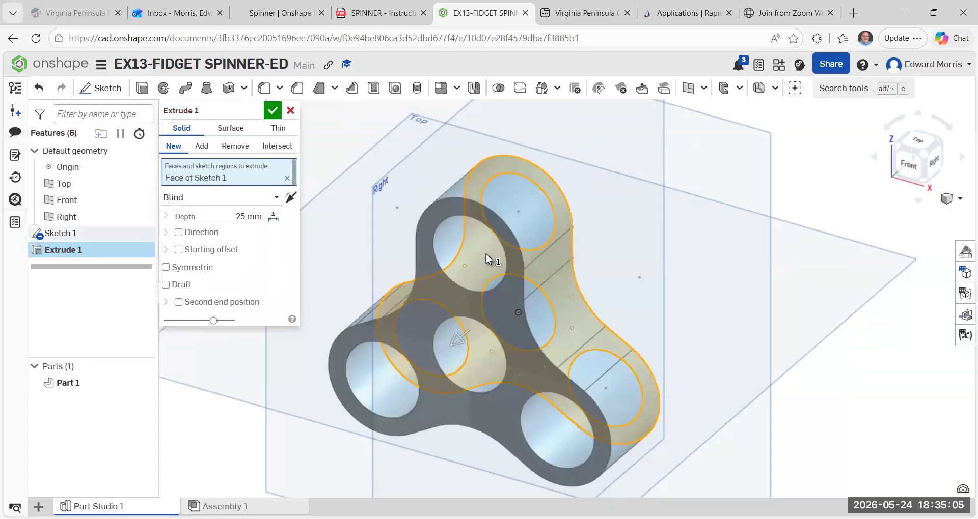
{"action": "left_click", "coordinate": [291, 197]}
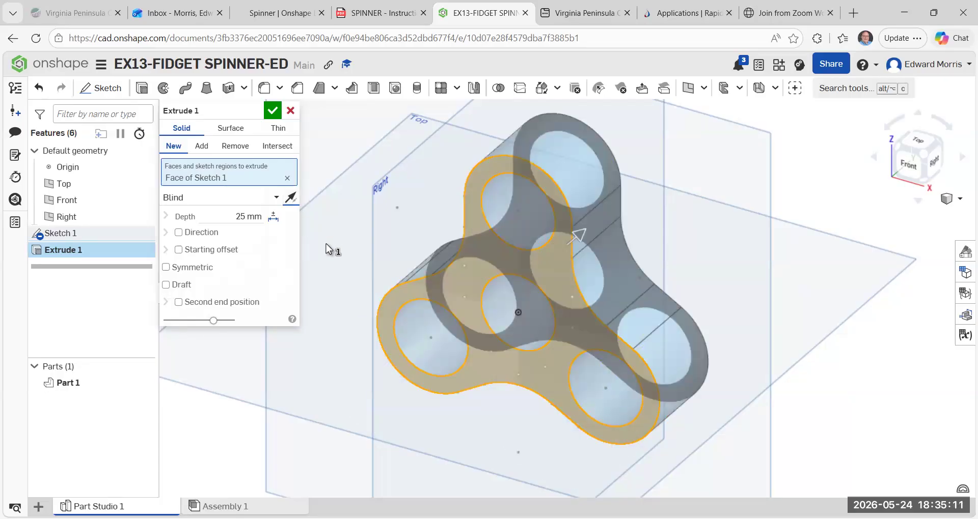
{"action": "left_click", "coordinate": [245, 218]}
{"action": "key", "text": "BackSpace"}
{"action": "type", "text": "7 mm"}
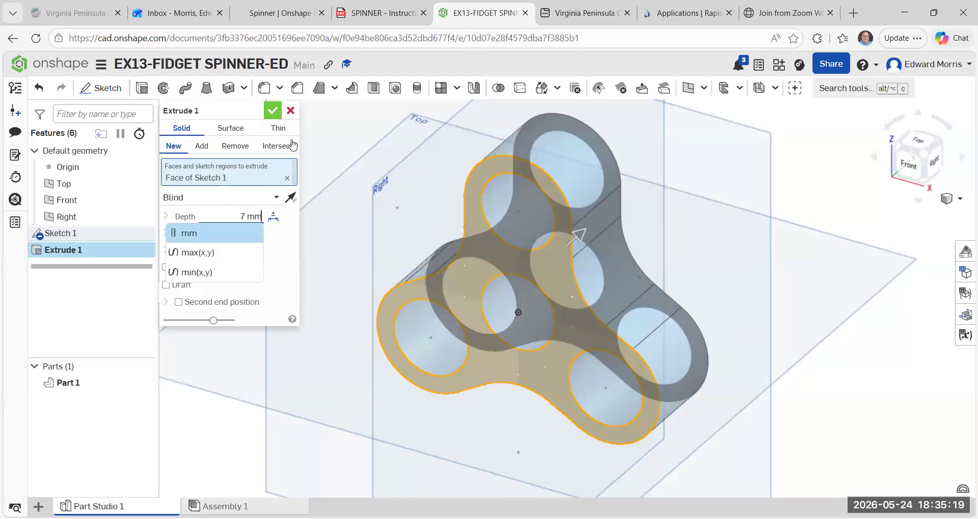
{"action": "left_click", "coordinate": [291, 198]}
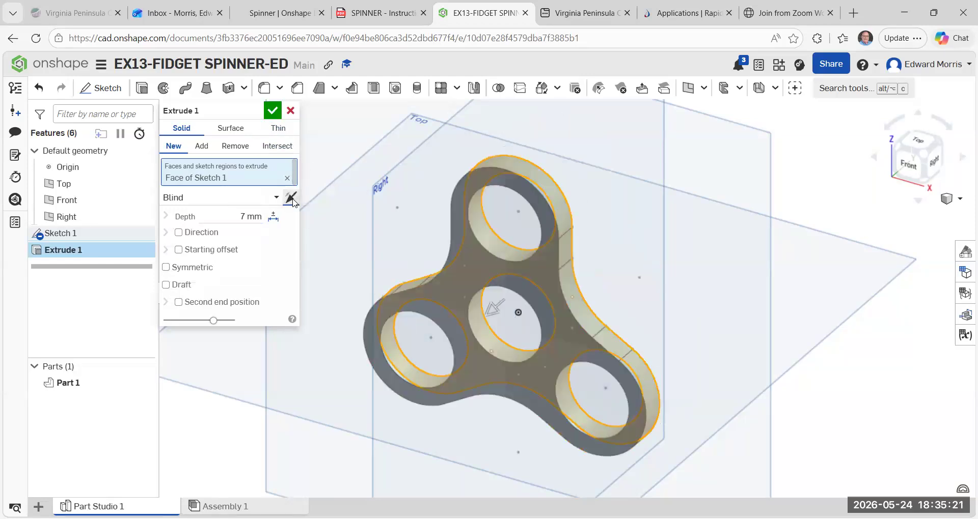
{"action": "left_click", "coordinate": [291, 198]}
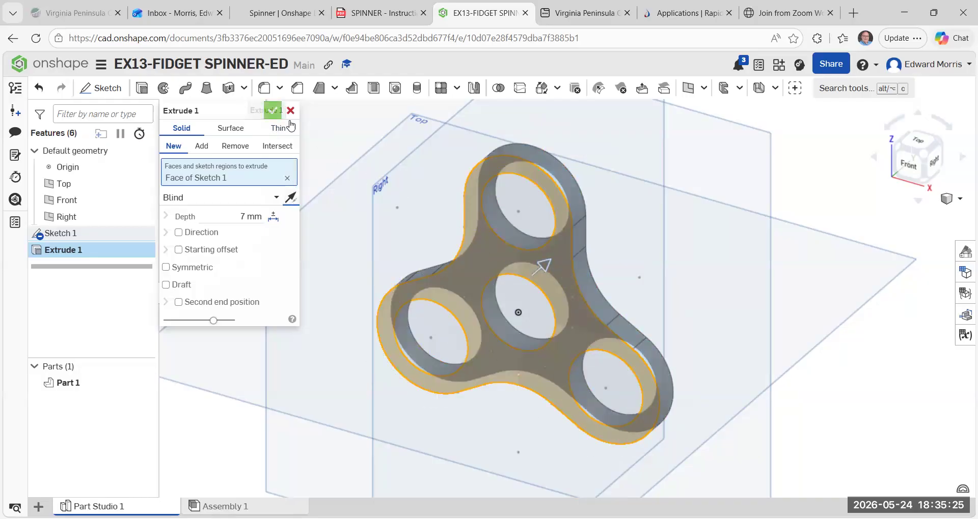
{"action": "left_click", "coordinate": [272, 111]}
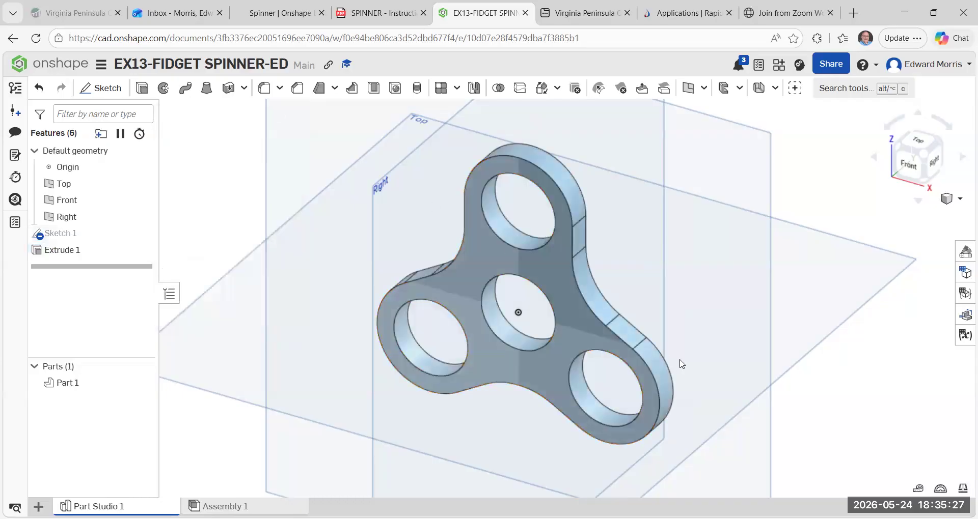
Start an edge fillet with a 3.5 mm radius and tangent propagation on the spinner's front outer edge.
{"action": "scroll", "coordinate": [685, 364], "scroll_direction": "down", "scroll_amount": 4}
{"action": "scroll", "coordinate": [774, 412], "scroll_direction": "up", "scroll_amount": 4}
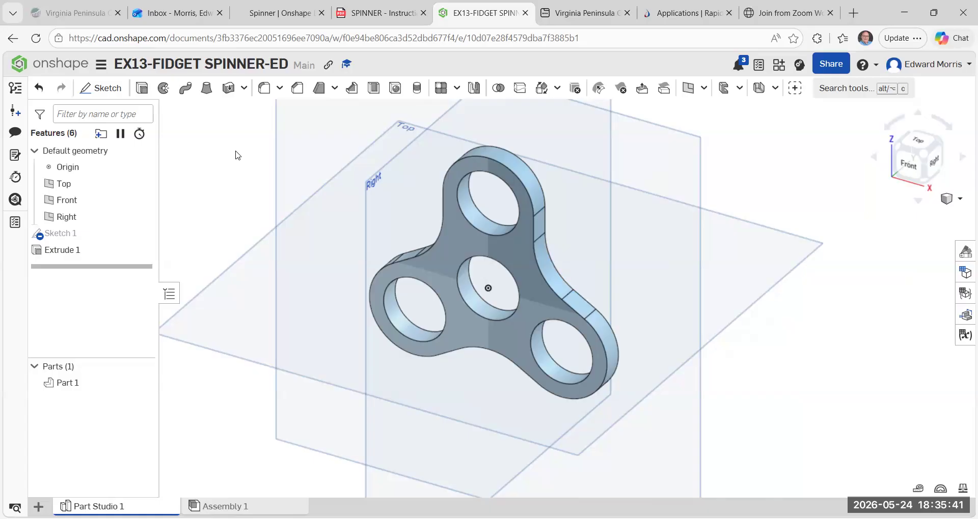
{"action": "left_click", "coordinate": [279, 88]}
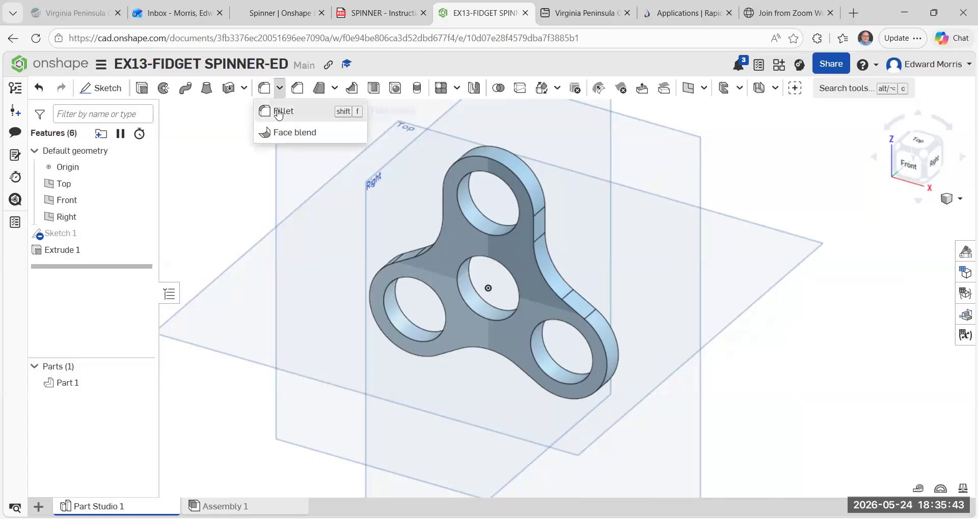
{"action": "left_click", "coordinate": [280, 112]}
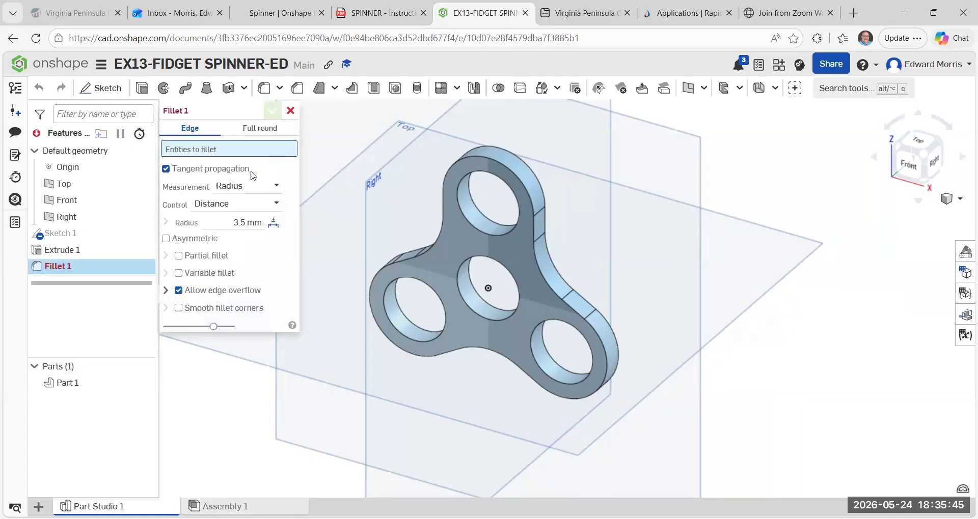
{"action": "left_click", "coordinate": [235, 222]}
{"action": "key", "text": "BackSpace"}
{"action": "type", "text": "3.5"}
{"action": "scroll", "coordinate": [337, 173], "scroll_direction": "up", "scroll_amount": 2}
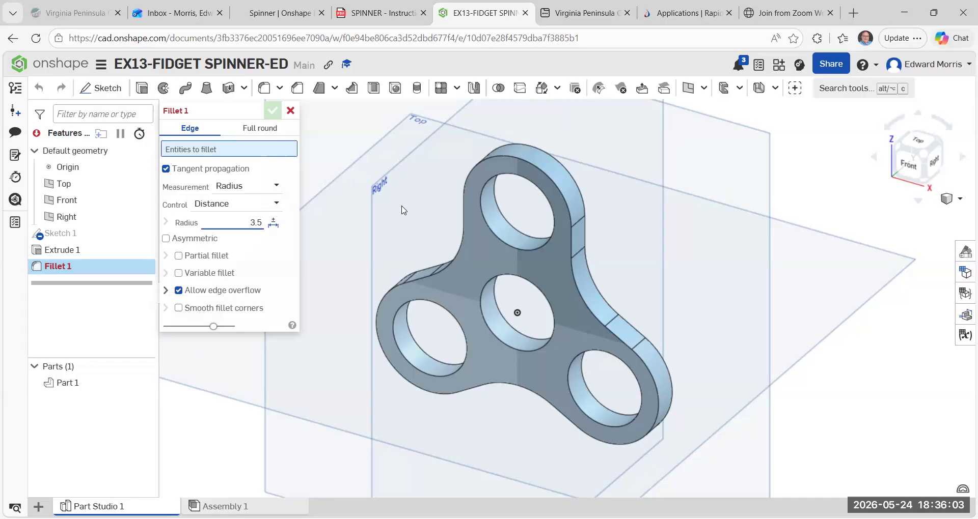
{"action": "left_click", "coordinate": [461, 229]}
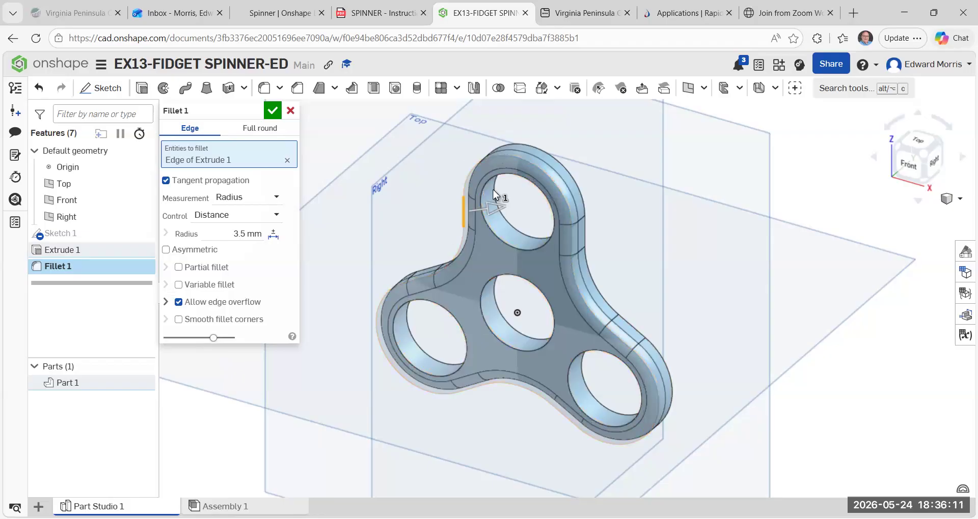
Add the outer edge of the spinner's back face to the fillet and accept it.
{"action": "left_click", "coordinate": [936, 166]}
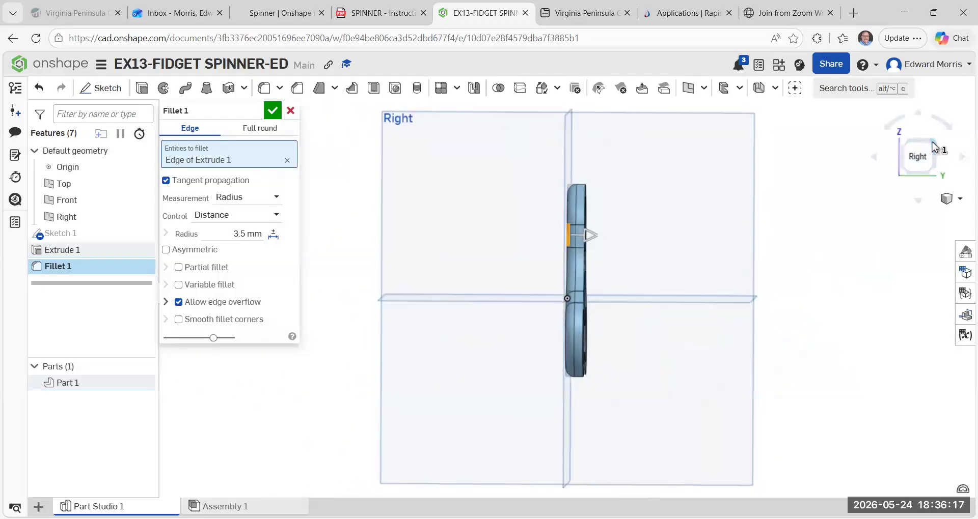
{"action": "left_click", "coordinate": [935, 147]}
{"action": "scroll", "coordinate": [616, 321], "scroll_direction": "up", "scroll_amount": 4}
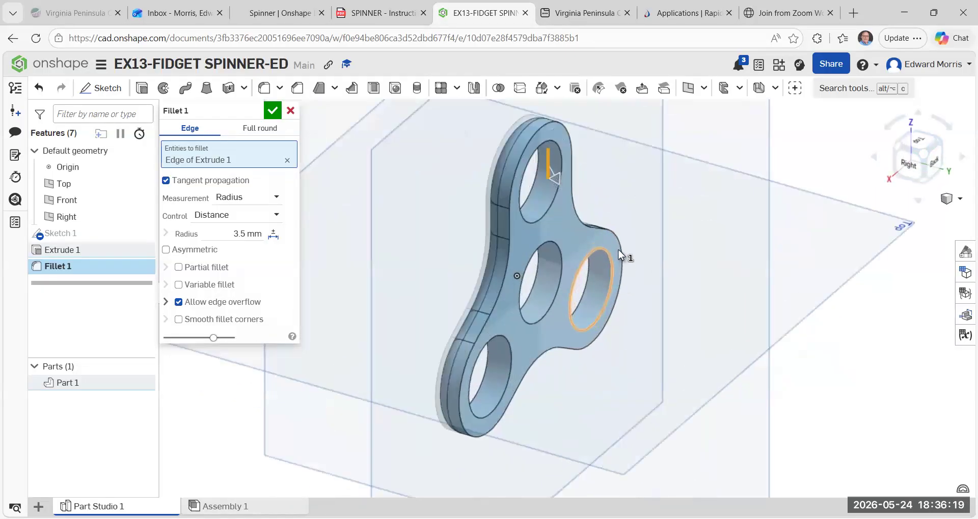
{"action": "left_click", "coordinate": [610, 231]}
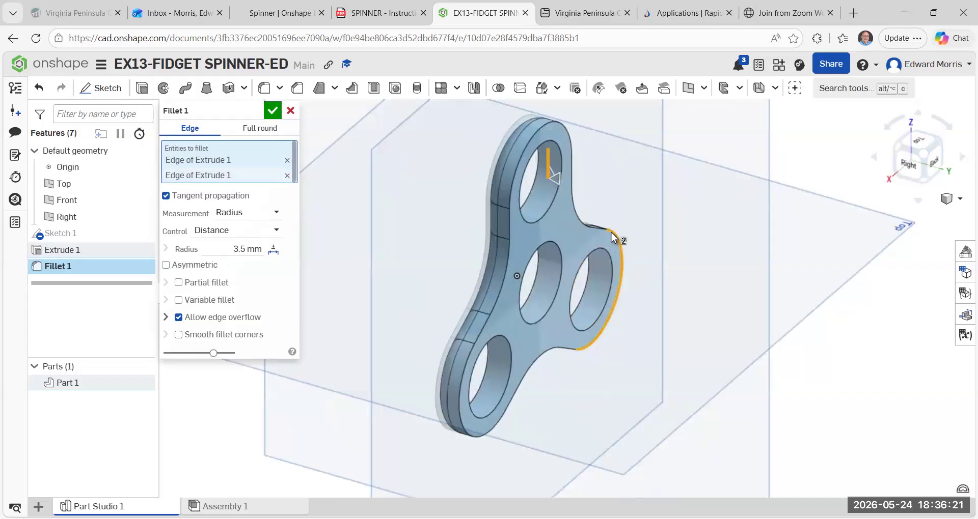
{"action": "left_click", "coordinate": [274, 112]}
Examine the rounded outer edges of the spinner from the side and in an isometric view.
{"action": "left_click", "coordinate": [907, 168]}
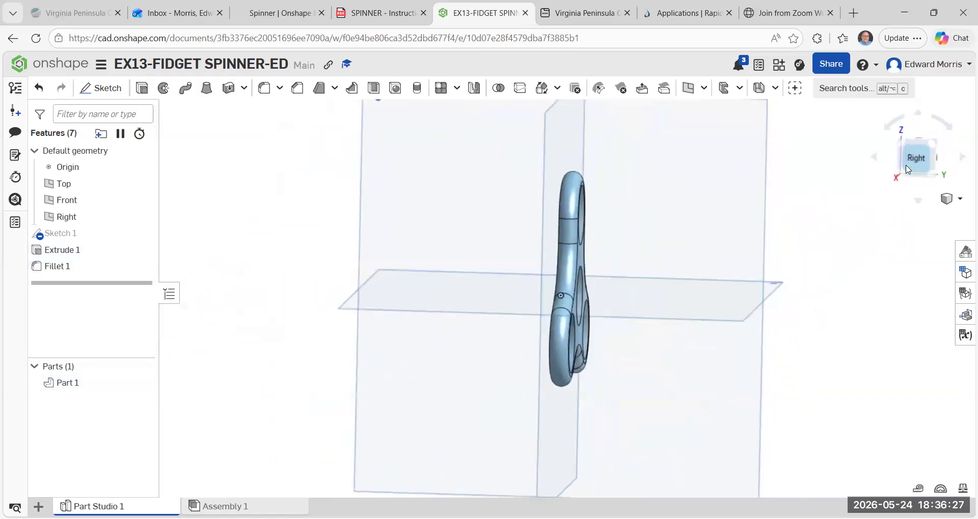
{"action": "left_click", "coordinate": [901, 142]}
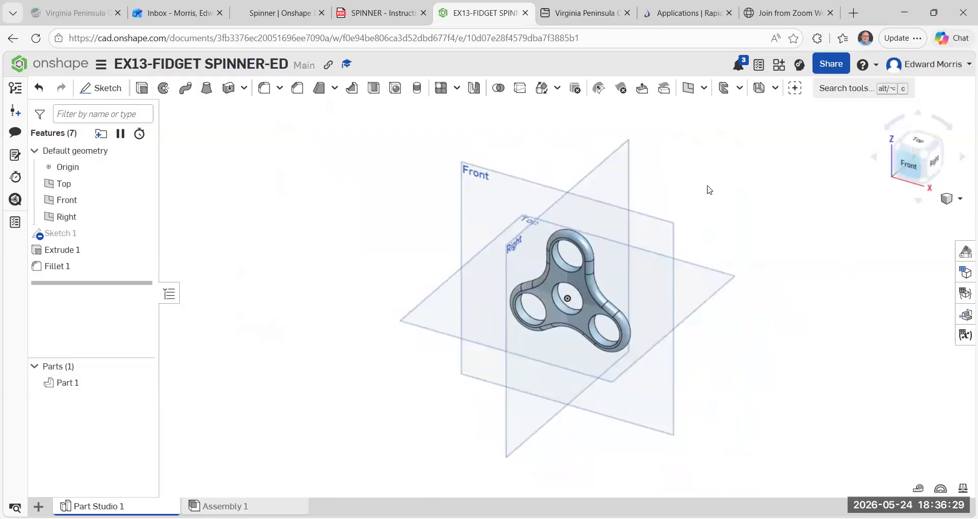
{"action": "scroll", "coordinate": [504, 453], "scroll_direction": "up", "scroll_amount": 3}
{"action": "scroll", "coordinate": [499, 435], "scroll_direction": "down", "scroll_amount": 3}
{"action": "scroll", "coordinate": [691, 219], "scroll_direction": "up", "scroll_amount": 2}
{"action": "scroll", "coordinate": [603, 384], "scroll_direction": "up", "scroll_amount": 1}
{"action": "middle_click_drag", "start_coordinate": [603, 384], "coordinate": [522, 345]}
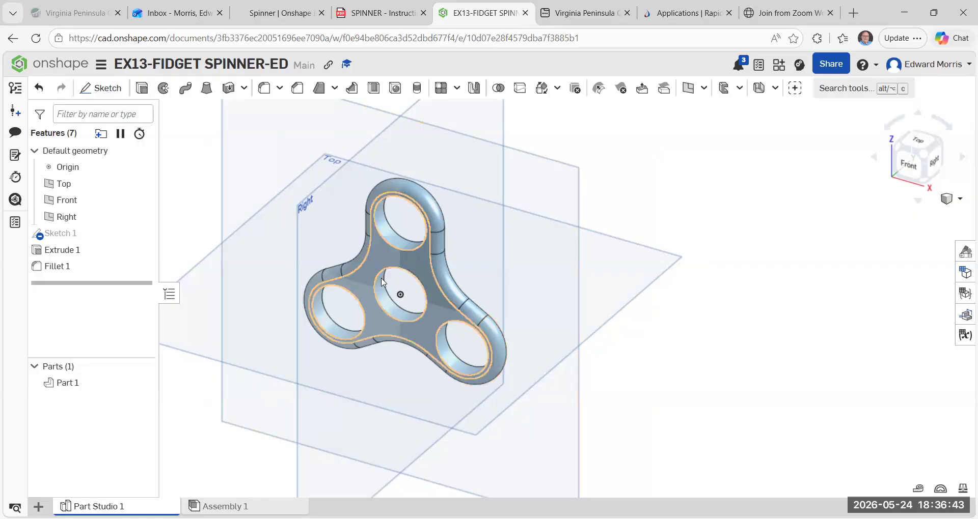
{"action": "scroll", "coordinate": [392, 277], "scroll_direction": "up", "scroll_amount": 2}
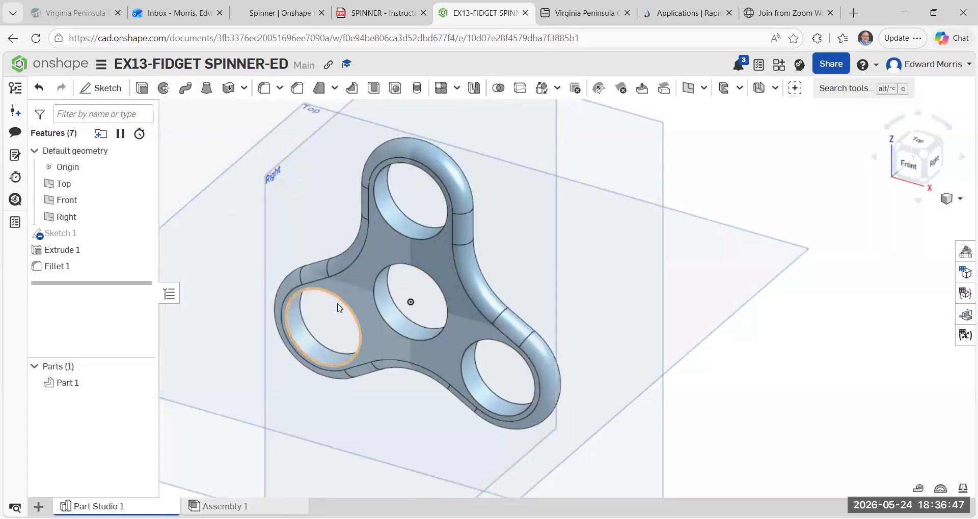
{"action": "scroll", "coordinate": [341, 307], "scroll_direction": "down", "scroll_amount": 2}
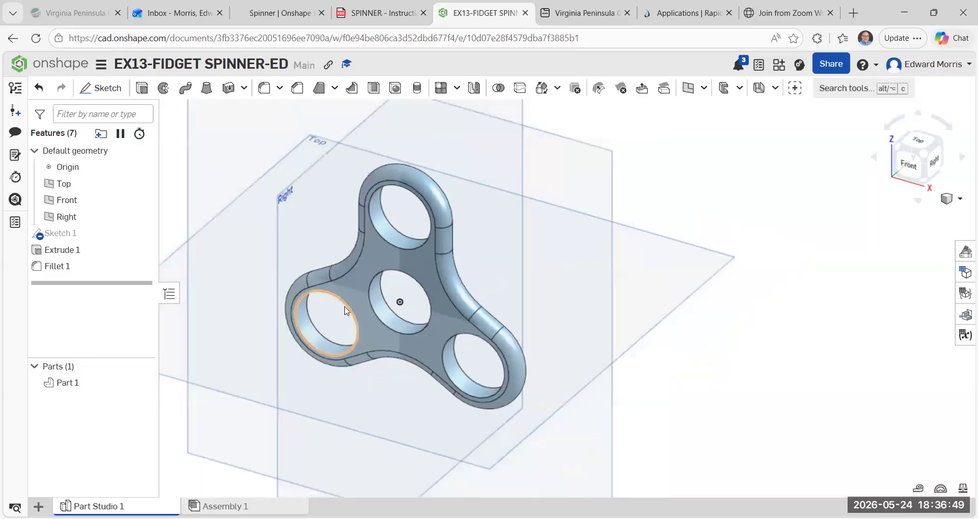
{"action": "scroll", "coordinate": [348, 312], "scroll_direction": "up", "scroll_amount": 1}
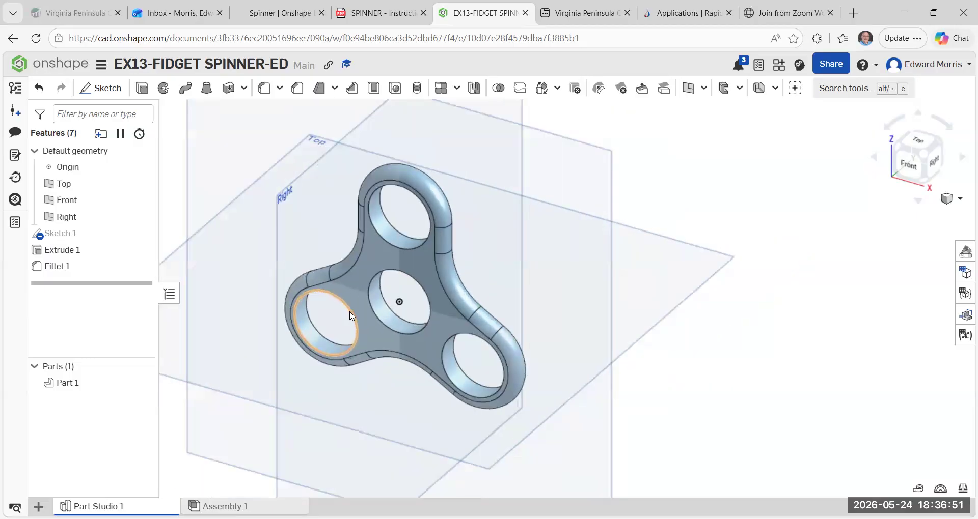
{"action": "scroll", "coordinate": [350, 316], "scroll_direction": "down", "scroll_amount": 1}
{"action": "scroll", "coordinate": [350, 316], "scroll_direction": "down", "scroll_amount": 1}
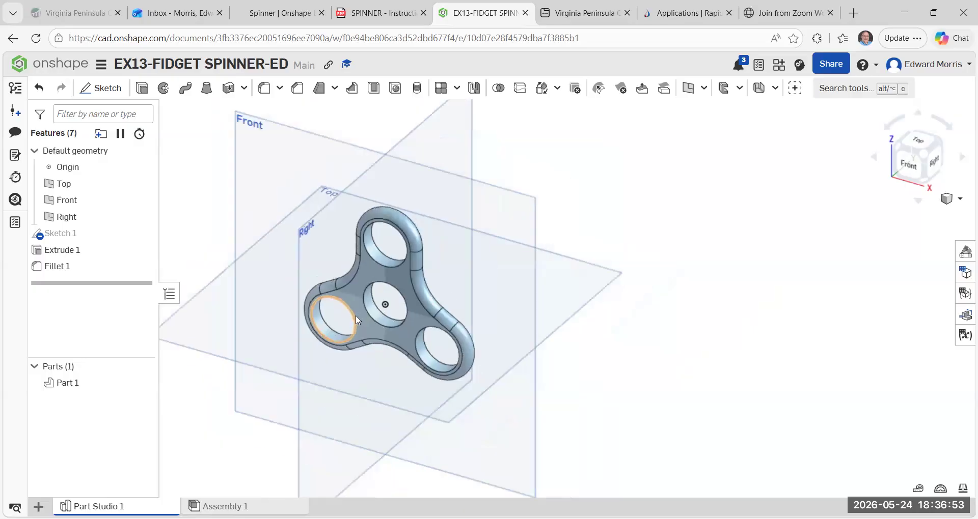
{"action": "middle_click_drag", "start_coordinate": [364, 326], "coordinate": [412, 303]}
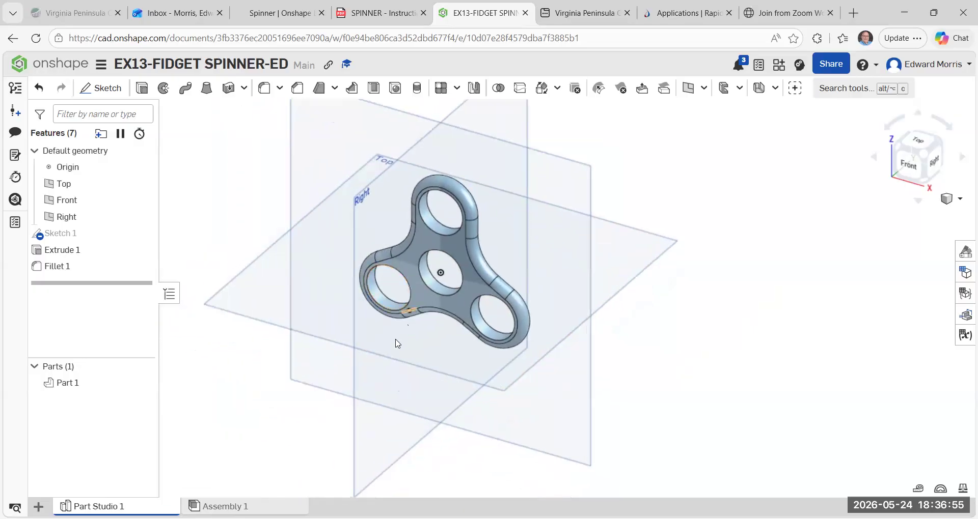
{"action": "scroll", "coordinate": [396, 345], "scroll_direction": "up", "scroll_amount": 1}
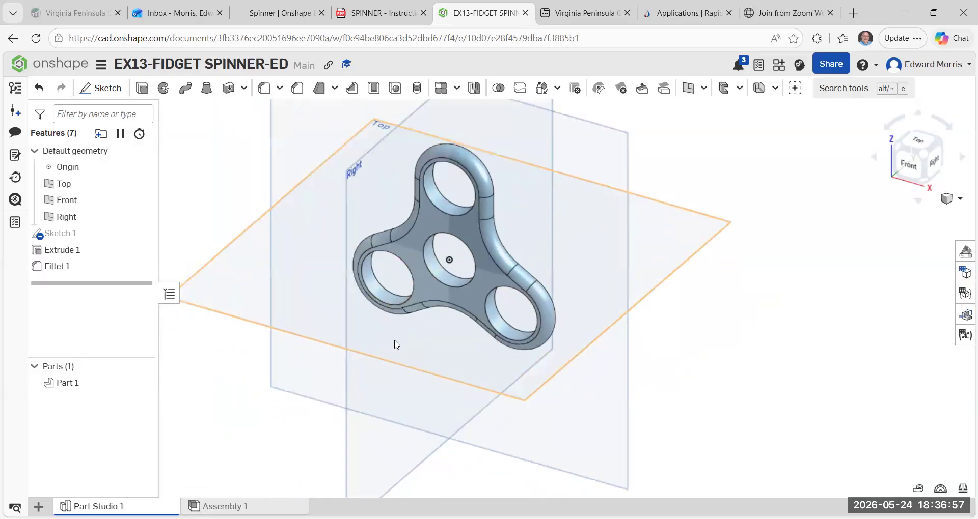
Change the spinner part's appearance to red (FF0000).
{"action": "right_click", "coordinate": [429, 221]}
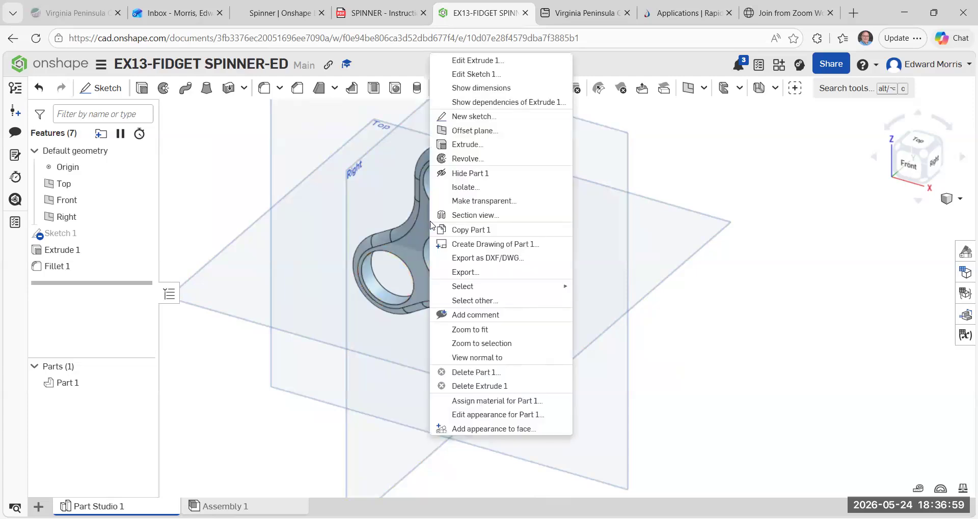
{"action": "left_click", "coordinate": [490, 414]}
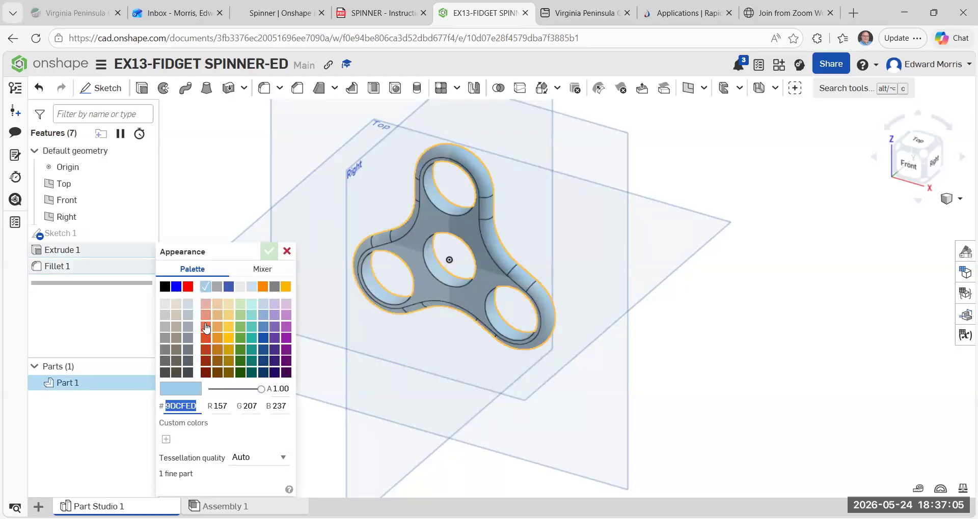
{"action": "left_click", "coordinate": [188, 288]}
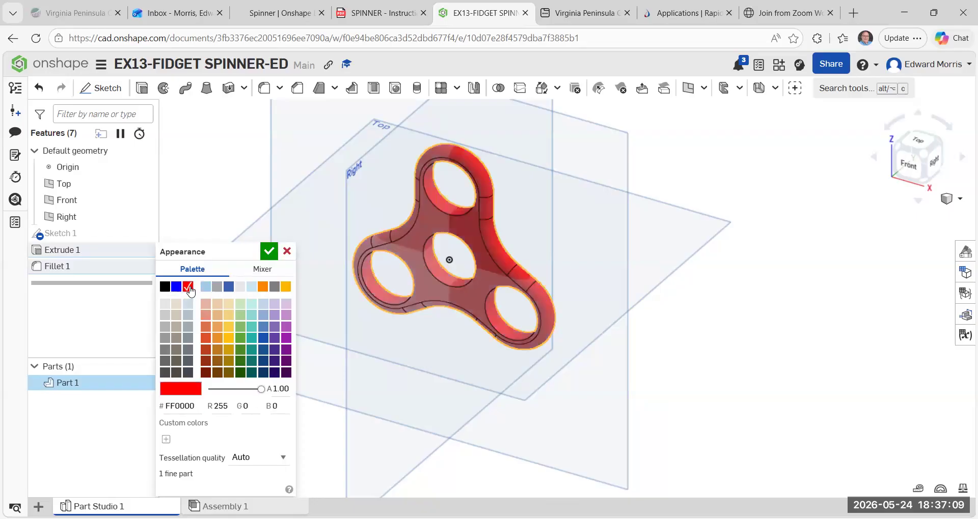
{"action": "left_click", "coordinate": [270, 252]}
Hide the Top, Front and Right default planes.
{"action": "scroll", "coordinate": [799, 306], "scroll_direction": "up", "scroll_amount": 2}
{"action": "scroll", "coordinate": [741, 305], "scroll_direction": "down", "scroll_amount": 5}
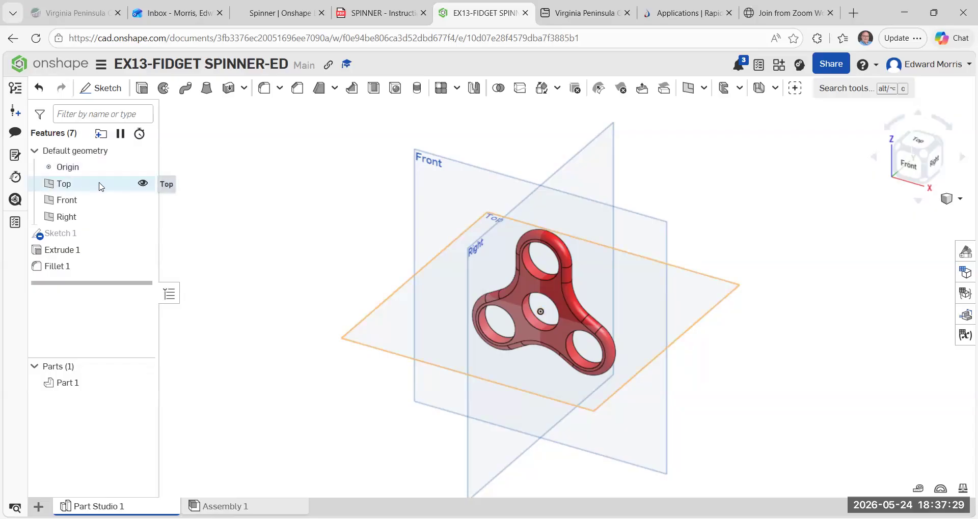
{"action": "left_click", "coordinate": [143, 184]}
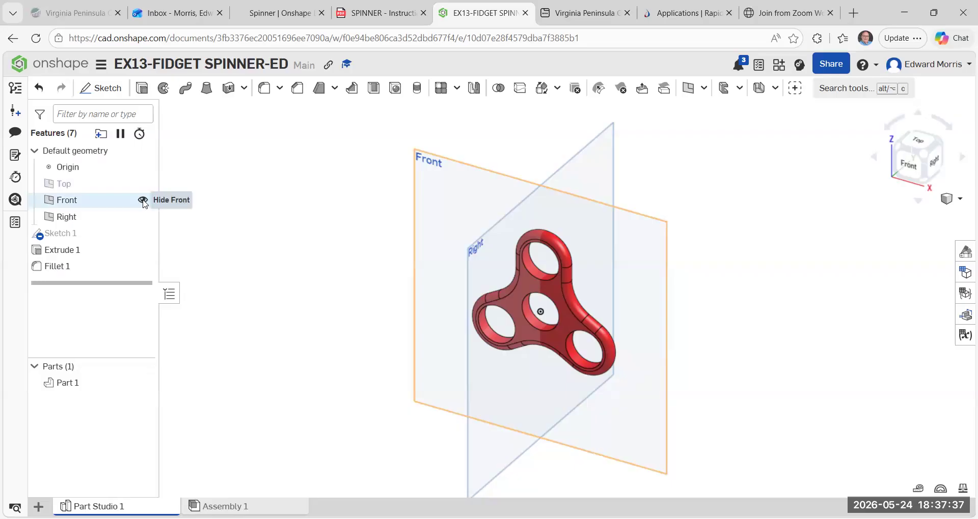
{"action": "left_click", "coordinate": [144, 200]}
{"action": "left_click", "coordinate": [142, 217]}
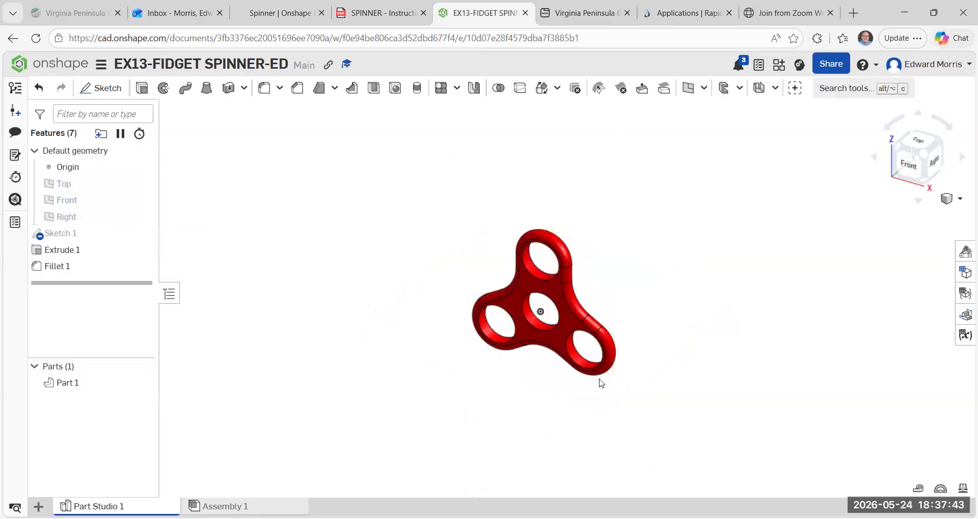
{"action": "scroll", "coordinate": [567, 304], "scroll_direction": "down", "scroll_amount": 5}
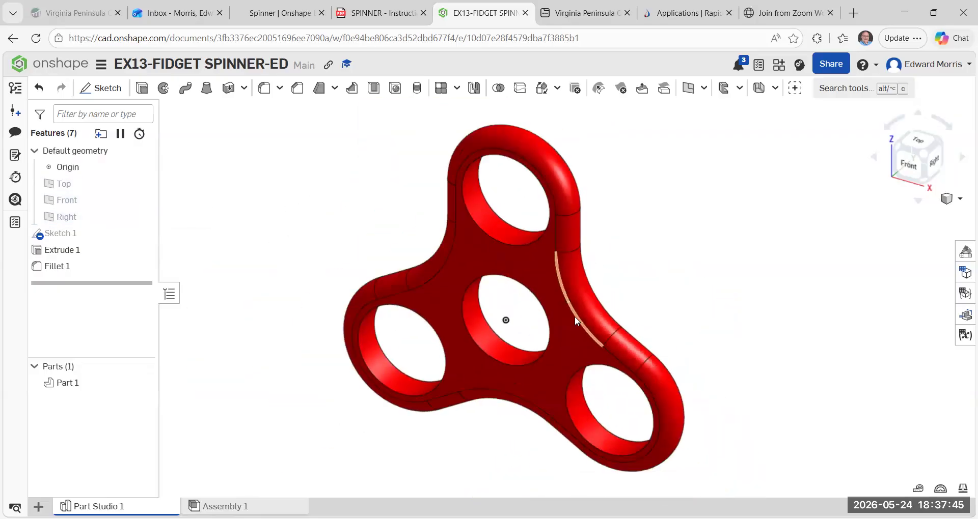
{"action": "scroll", "coordinate": [574, 317], "scroll_direction": "up", "scroll_amount": 3}
{"action": "mouse_move", "coordinate": [727, 284]}
{"action": "right_mouse_down"}
{"action": "mouse_move", "coordinate": [694, 277]}
{"action": "mouse_move", "coordinate": [714, 272]}
{"action": "right_mouse_up"}
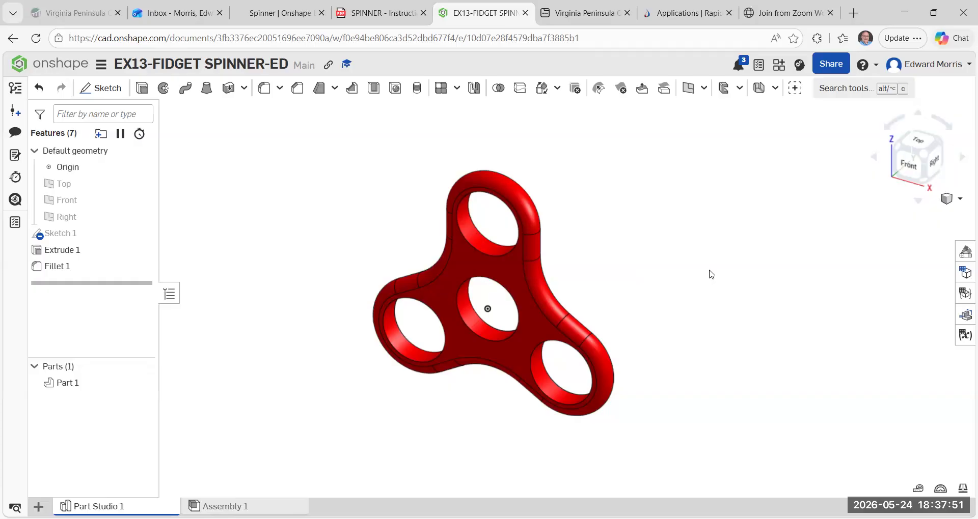
Export the spinner part as a binary STL file in inches at medium resolution with the download option.
{"action": "right_click", "coordinate": [457, 262]}
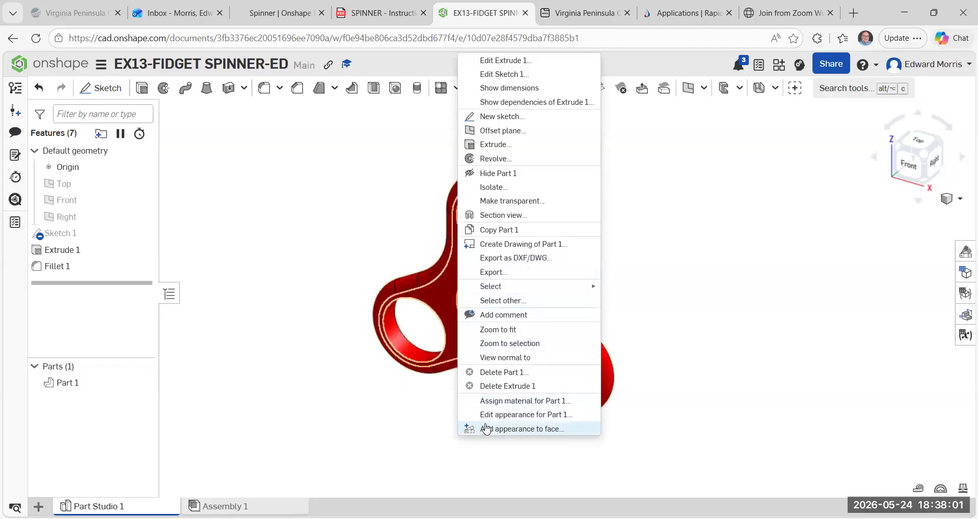
{"action": "left_click", "coordinate": [498, 273]}
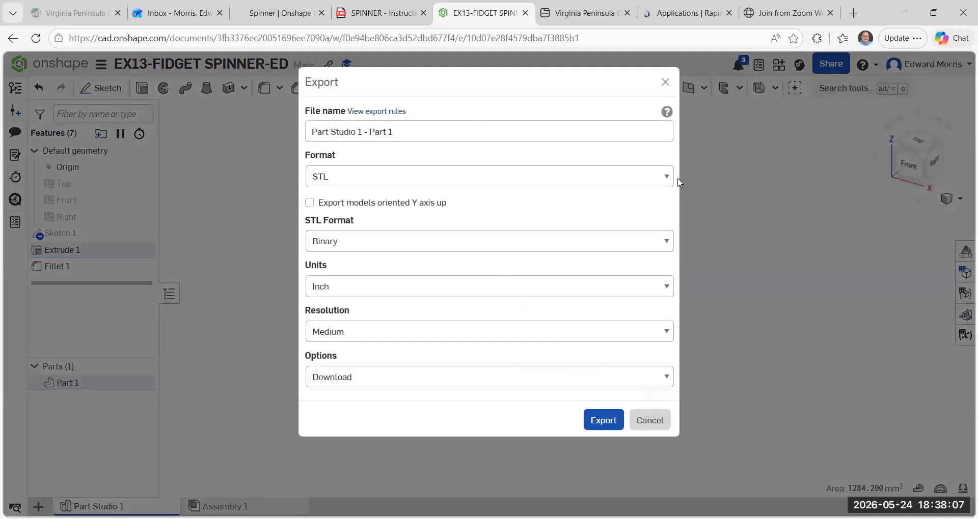
{"action": "left_click", "coordinate": [663, 179]}
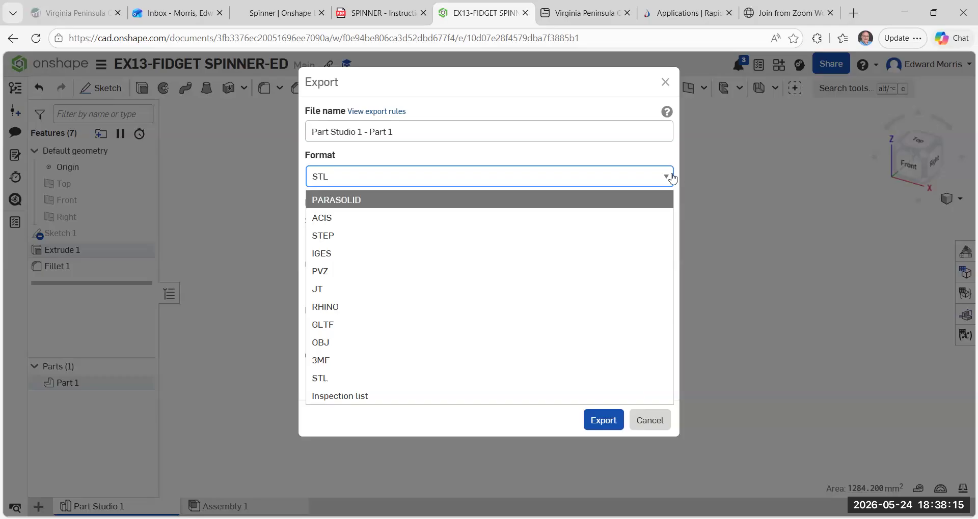
{"action": "left_click", "coordinate": [336, 378]}
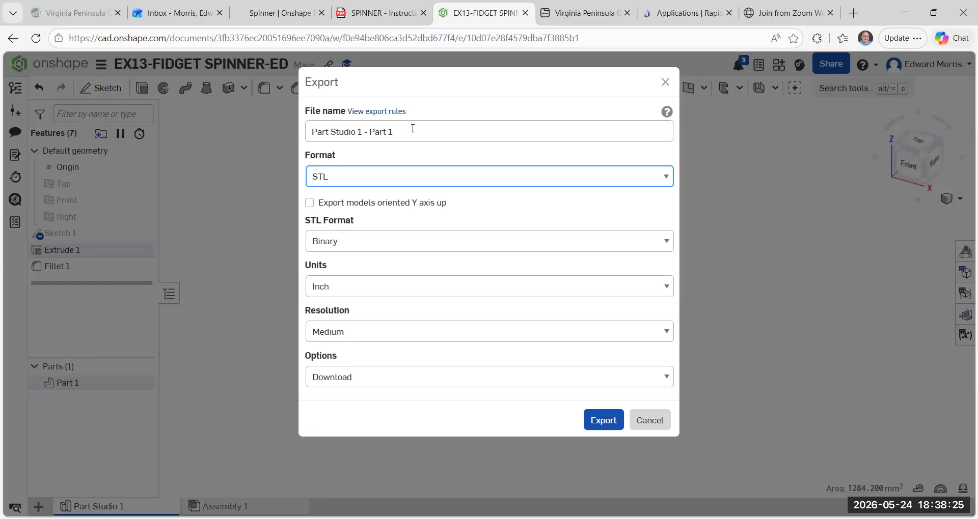
{"action": "left_click", "coordinate": [598, 422]}
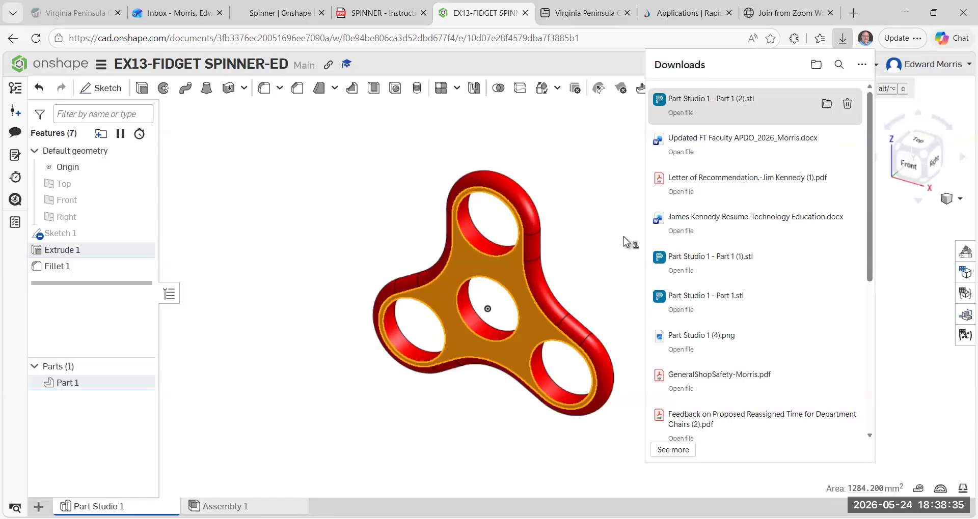
{"action": "left_click", "coordinate": [572, 197]}
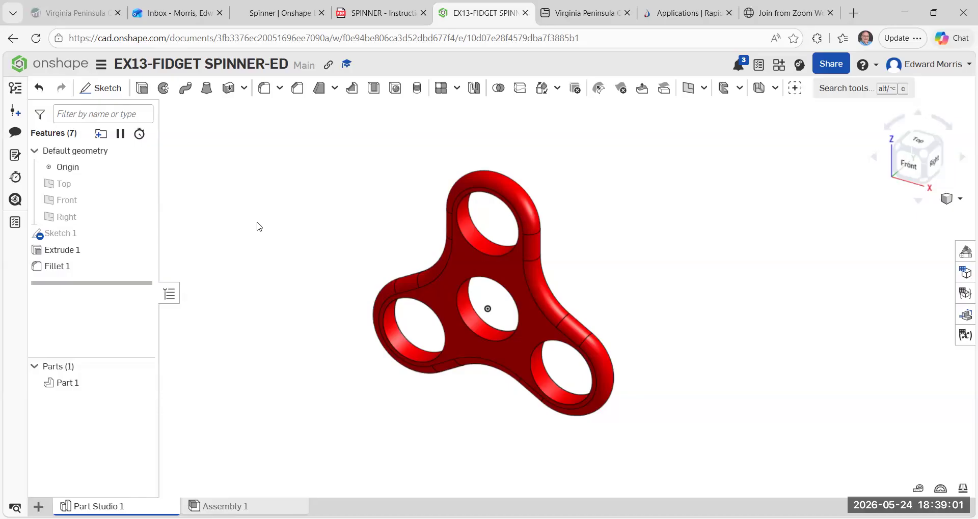
Download an image of the spinner from the print setup in Letter size and landscape orientation.
{"action": "left_click", "coordinate": [102, 64]}
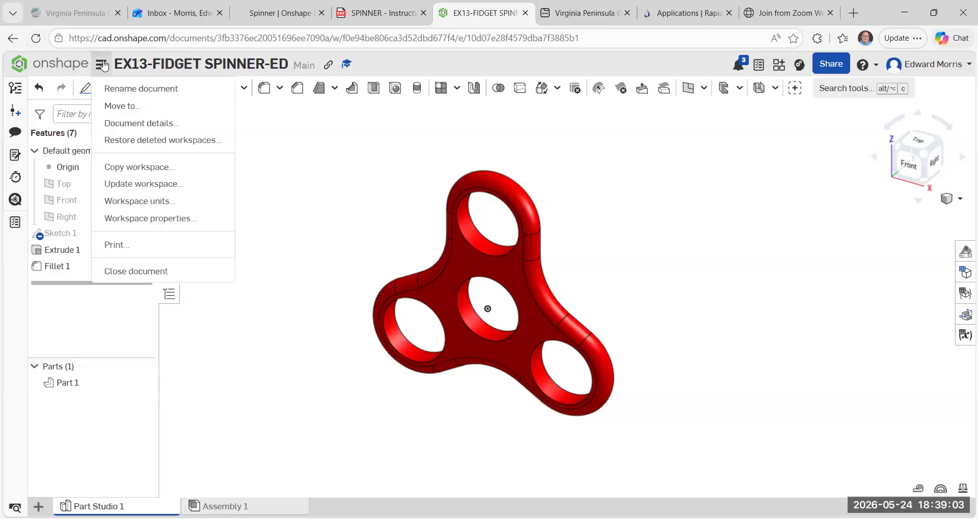
{"action": "left_click", "coordinate": [121, 246]}
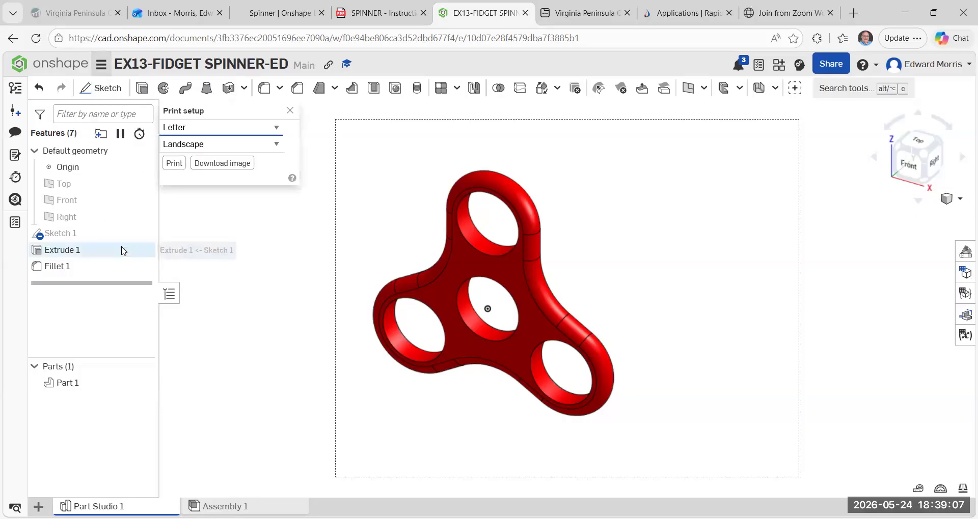
{"action": "left_click", "coordinate": [231, 163]}
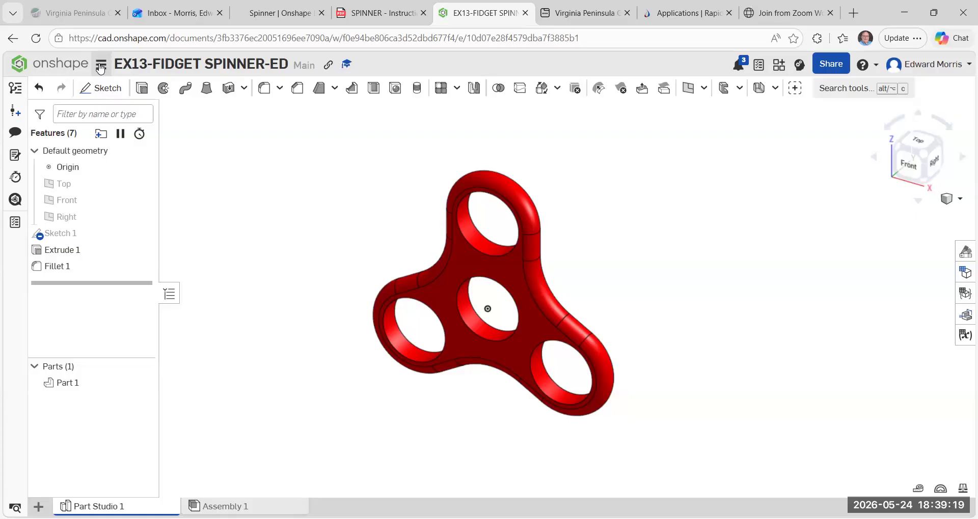
{"action": "left_click", "coordinate": [100, 67]}
{"action": "left_click", "coordinate": [136, 251]}
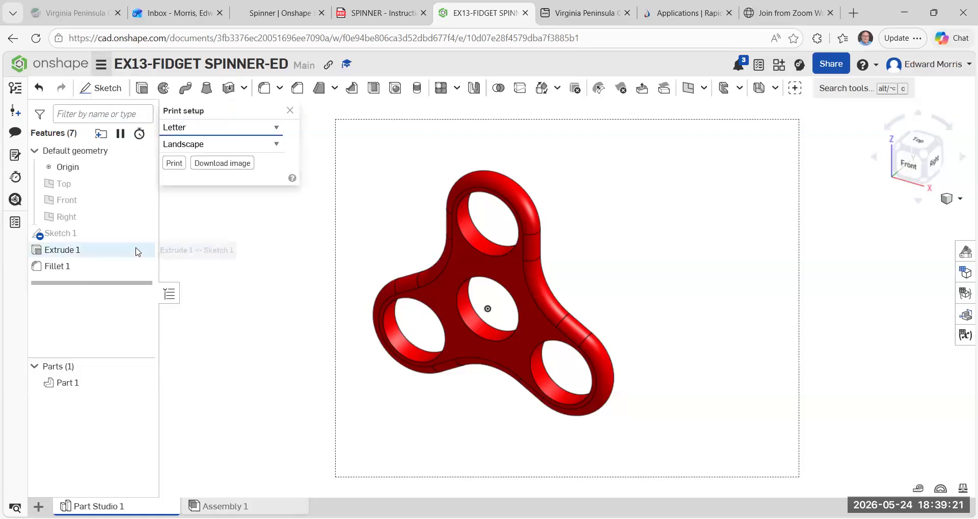
{"action": "left_click", "coordinate": [223, 163]}
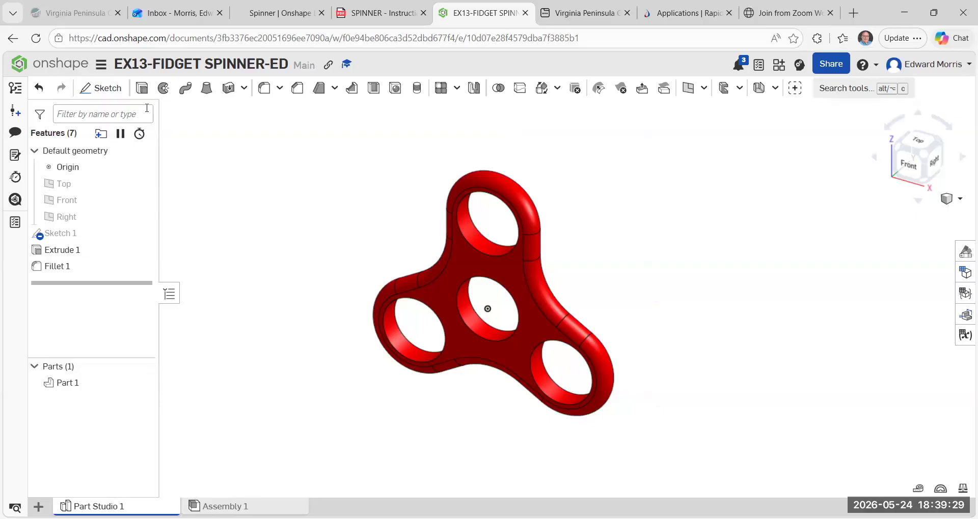
Frame the spinner larger and centred within the Letter landscape print area and download that image.
{"action": "left_click", "coordinate": [102, 66]}
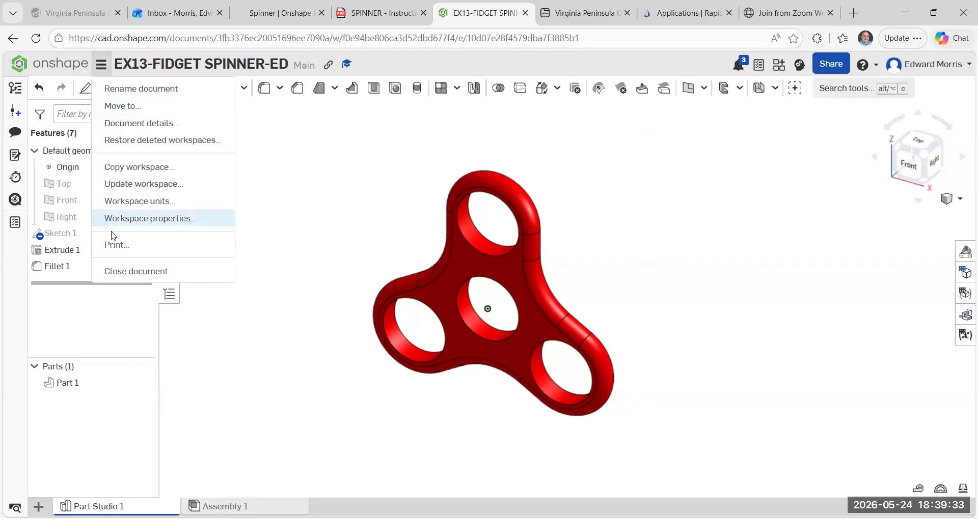
{"action": "left_click", "coordinate": [118, 248]}
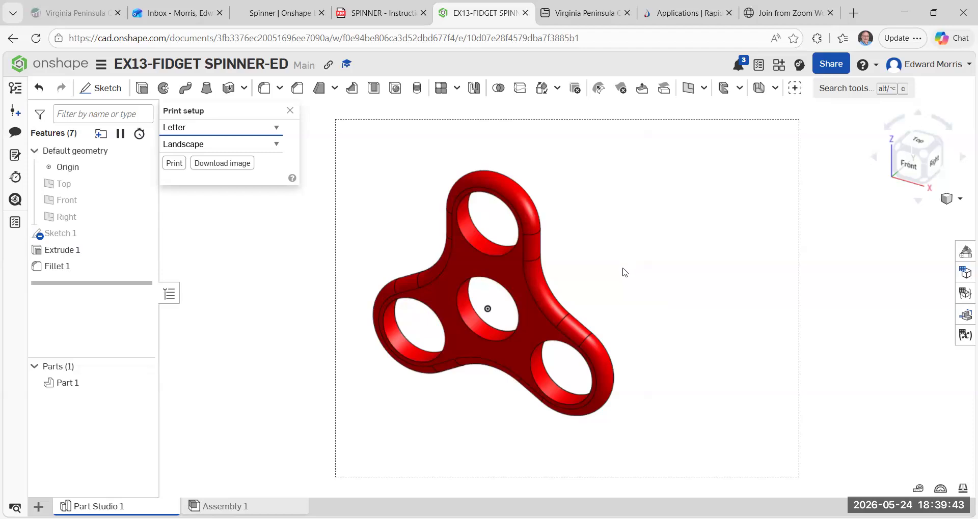
{"action": "scroll", "coordinate": [624, 279], "scroll_direction": "down", "scroll_amount": 3}
{"action": "scroll", "coordinate": [628, 288], "scroll_direction": "up", "scroll_amount": 5}
{"action": "scroll", "coordinate": [631, 285], "scroll_direction": "down", "scroll_amount": 2}
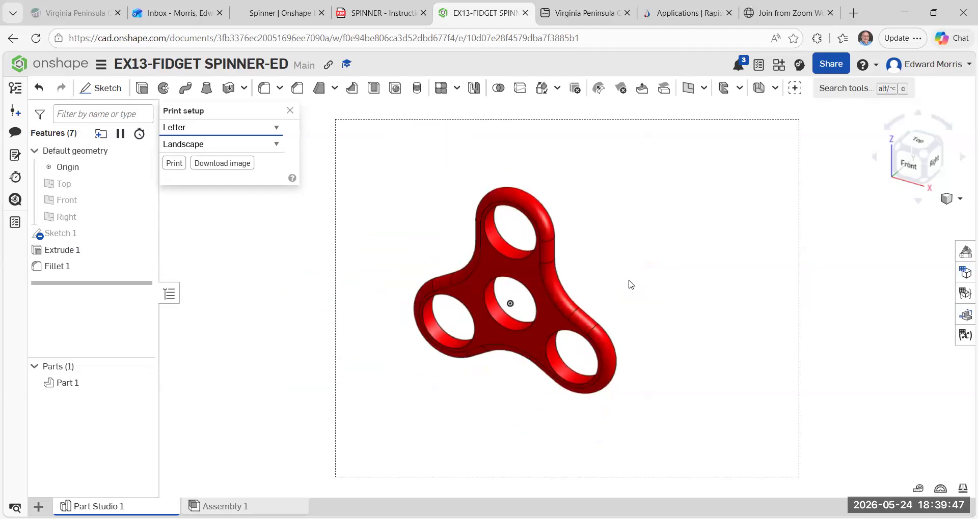
{"action": "scroll", "coordinate": [629, 284], "scroll_direction": "up", "scroll_amount": 3}
{"action": "scroll", "coordinate": [626, 287], "scroll_direction": "down", "scroll_amount": 2}
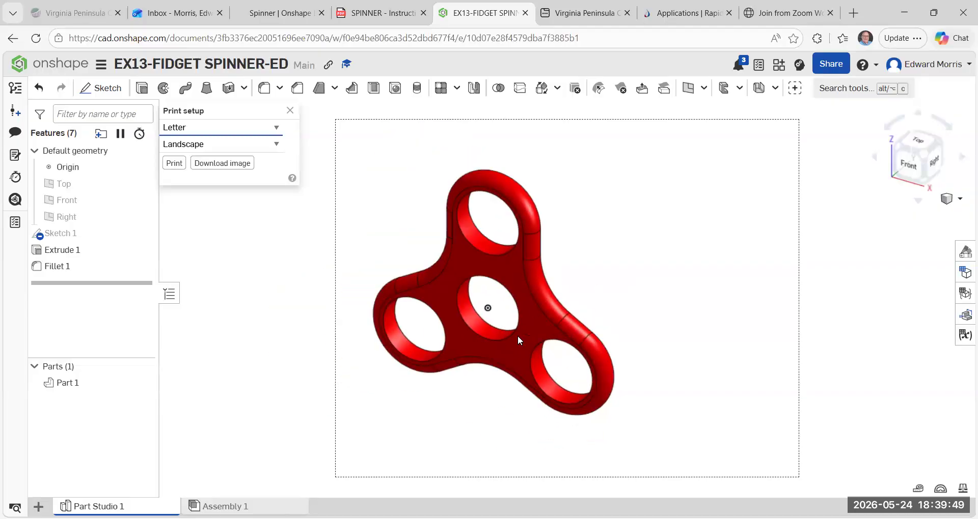
{"action": "middle_click_drag", "start_coordinate": [579, 270], "coordinate": [662, 271]}
{"action": "scroll", "coordinate": [642, 273], "scroll_direction": "up", "scroll_amount": 2}
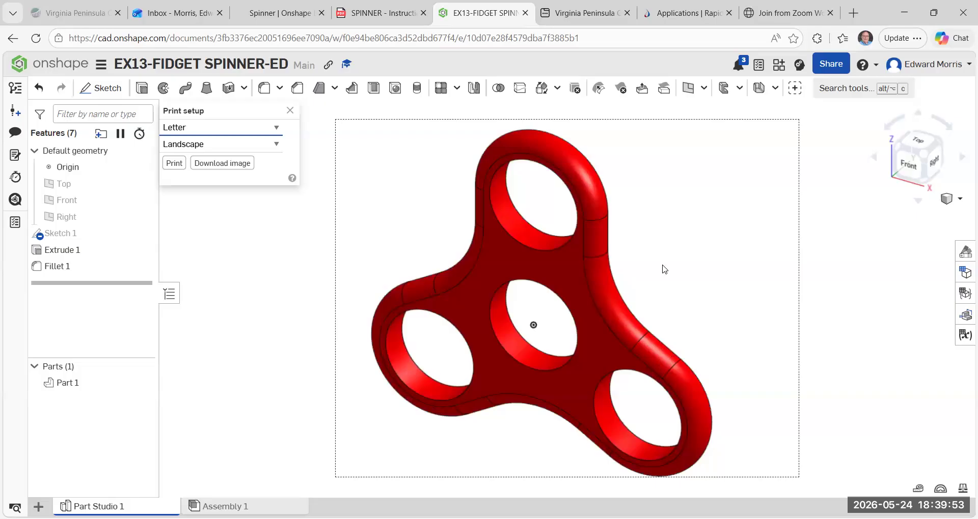
{"action": "scroll", "coordinate": [690, 251], "scroll_direction": "down", "scroll_amount": 2}
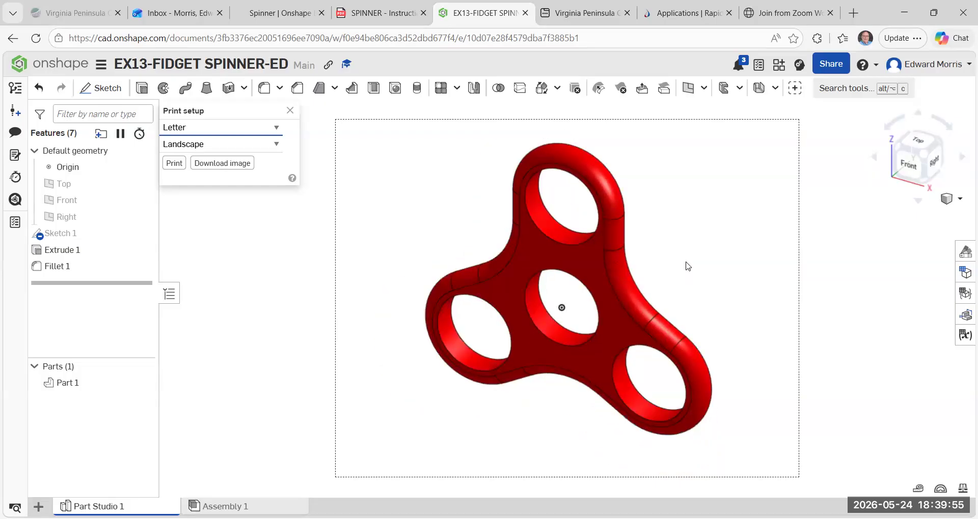
{"action": "middle_click_drag", "start_coordinate": [691, 247], "coordinate": [686, 262]}
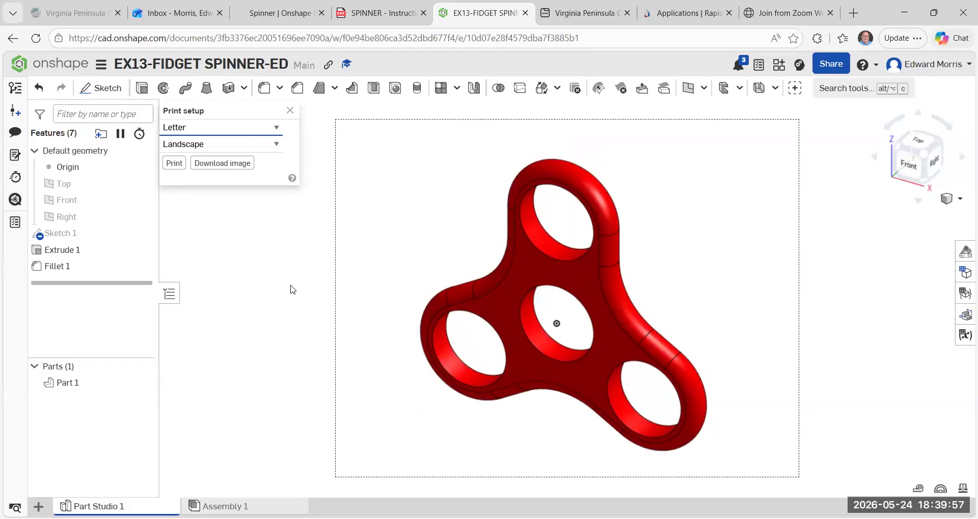
{"action": "left_click", "coordinate": [221, 163]}
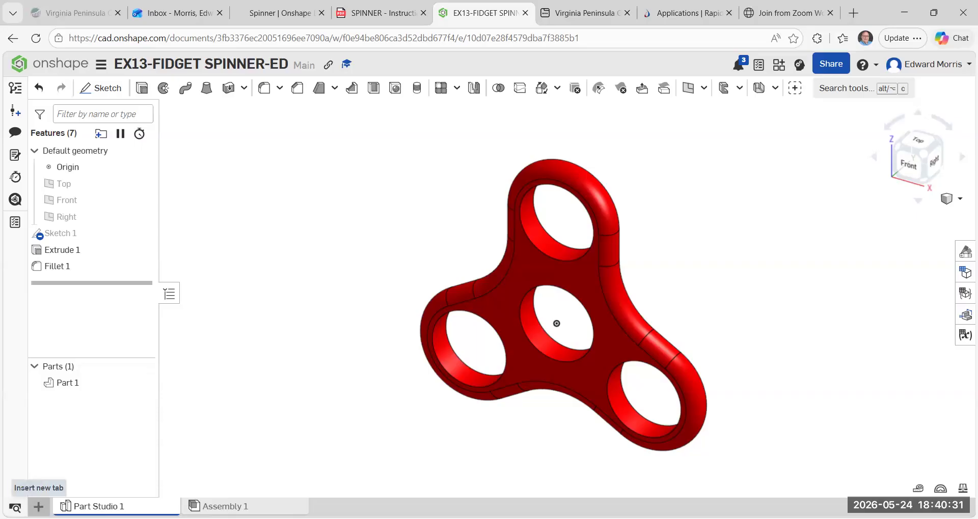
Create a drawing from the ANSI_A_MM.dwt template with no views.
{"action": "left_click", "coordinate": [38, 507]}
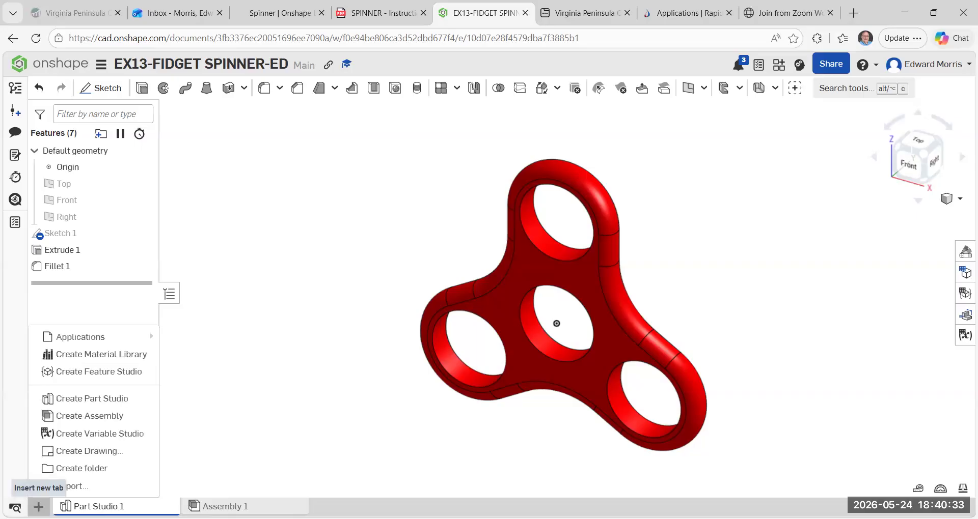
{"action": "left_click", "coordinate": [116, 451]}
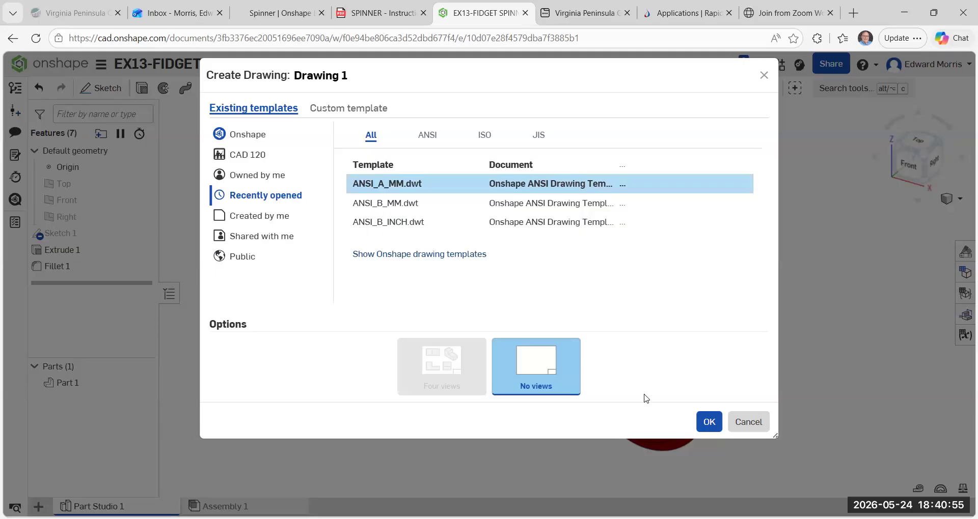
{"action": "left_click", "coordinate": [709, 425]}
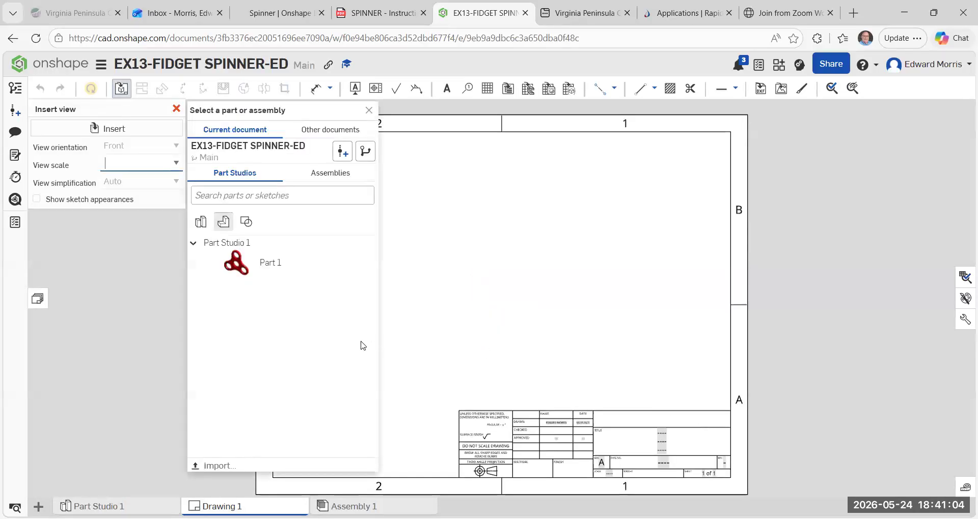
Insert a front view of Part 1 at 1:1 scale in the left half of the sheet.
{"action": "left_click", "coordinate": [257, 272]}
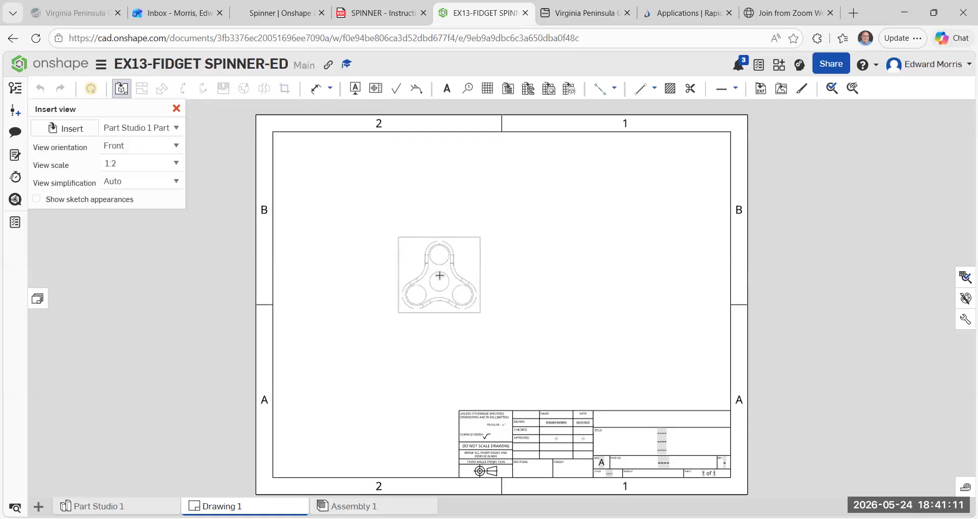
{"action": "left_click", "coordinate": [176, 166]}
{"action": "scroll", "coordinate": [178, 201], "scroll_direction": "up", "scroll_amount": 1}
{"action": "left_click", "coordinate": [144, 184]}
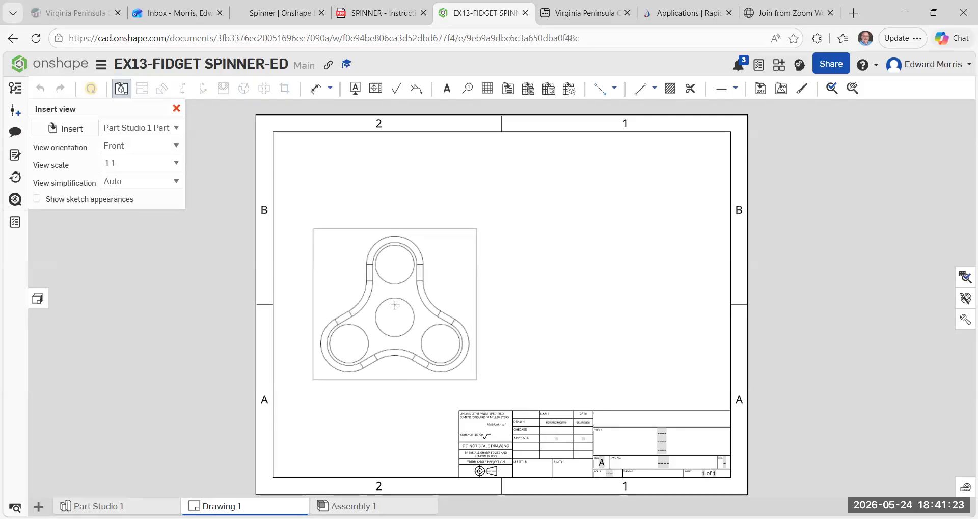
{"action": "left_click", "coordinate": [395, 305]}
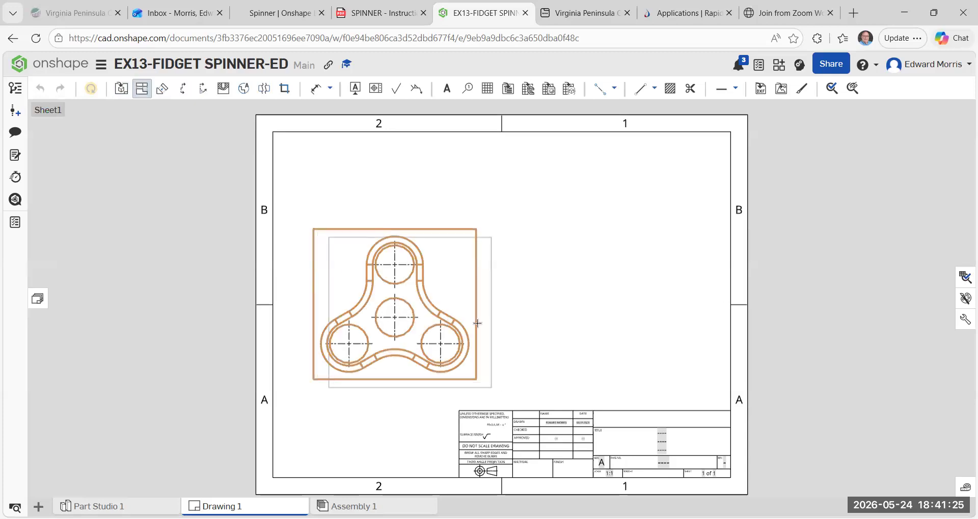
Project a side view to the right of the front view and an isometric view above and to its right.
{"action": "left_click", "coordinate": [538, 319]}
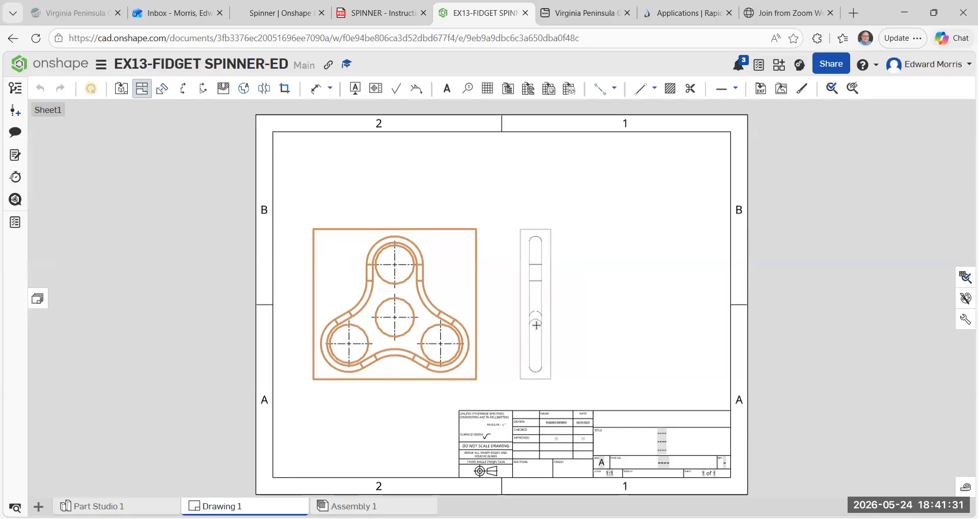
{"action": "left_click", "coordinate": [536, 325]}
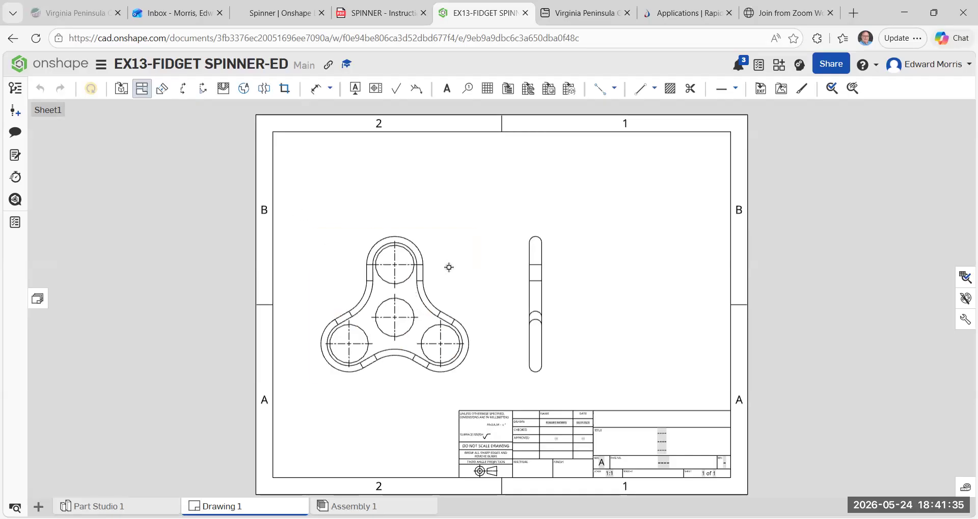
{"action": "left_click_drag", "start_coordinate": [451, 271], "coordinate": [657, 204]}
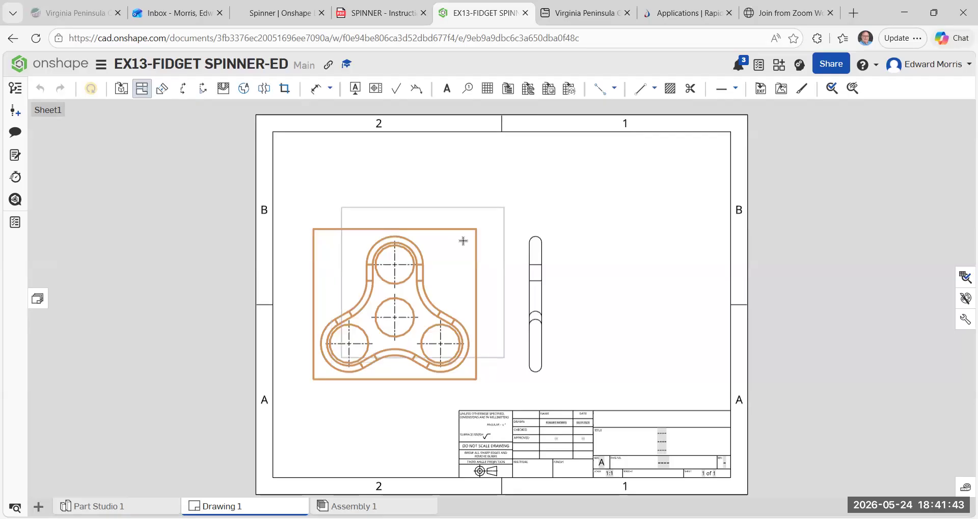
{"action": "left_click", "coordinate": [517, 192]}
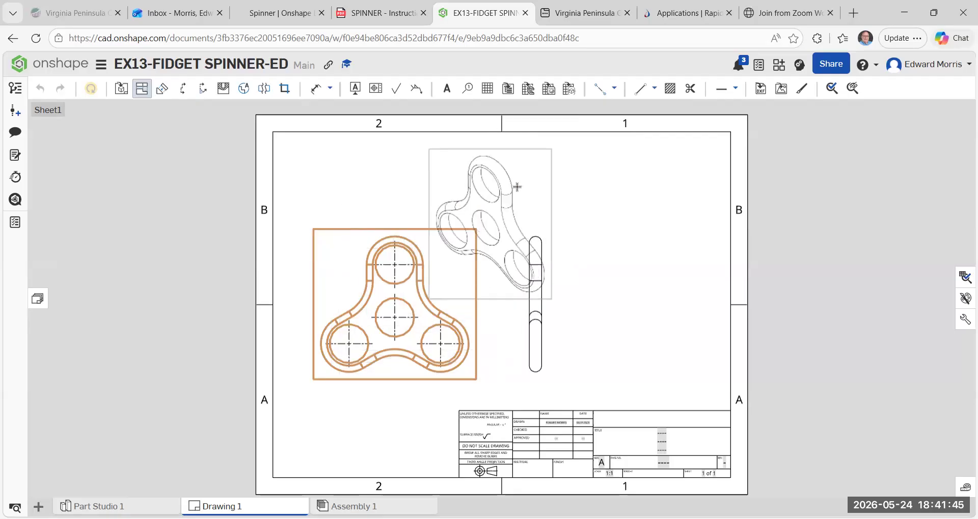
{"action": "left_click", "coordinate": [515, 187]}
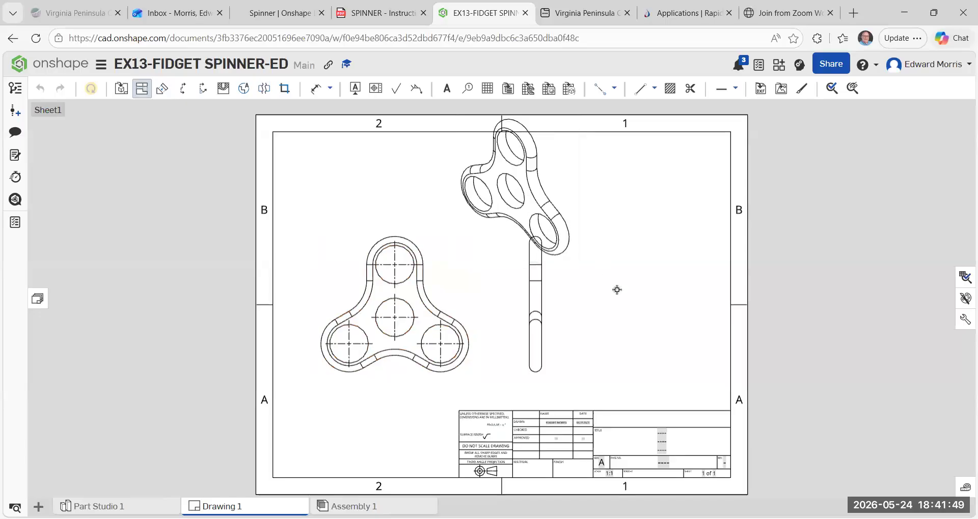
Leave the projected view command and move the isometric view to the upper-right corner of the sheet, clear of the side view.
{"action": "left_click", "coordinate": [560, 179]}
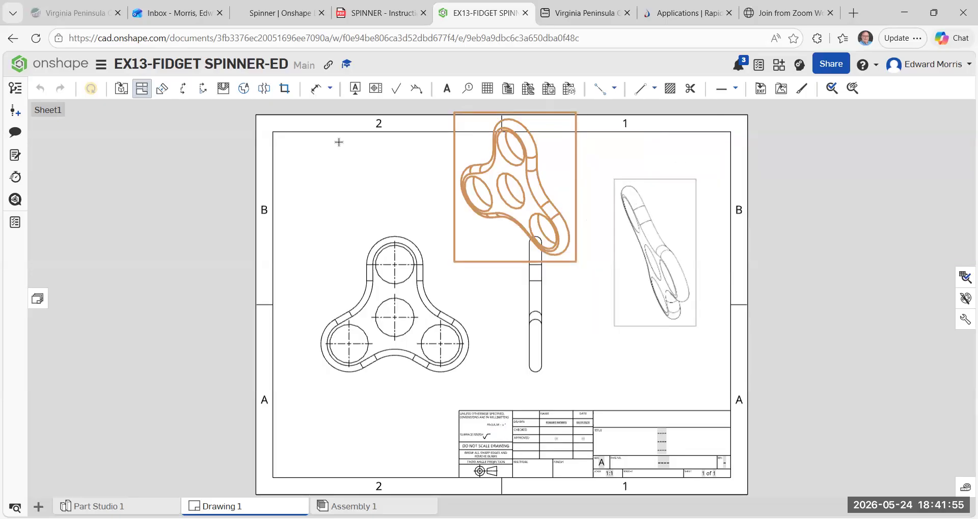
{"action": "left_click", "coordinate": [530, 224]}
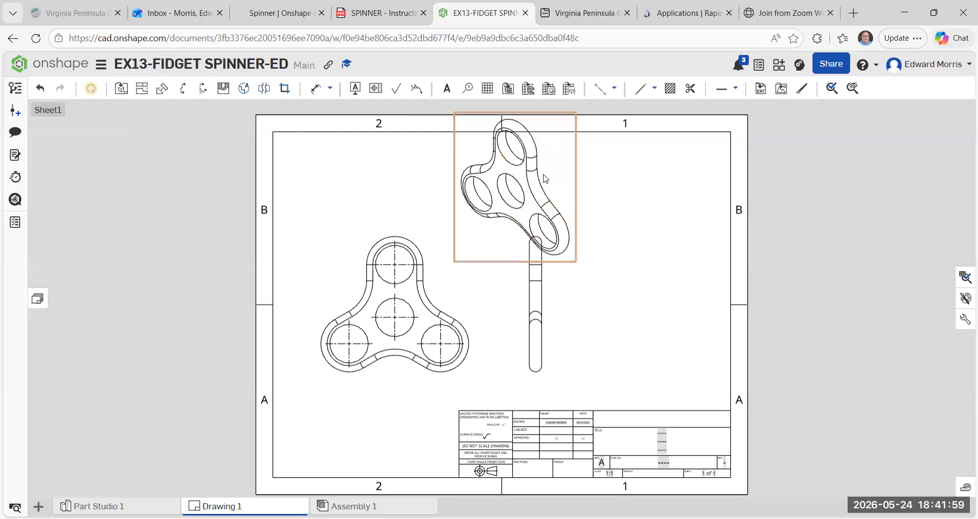
{"action": "left_click_drag", "start_coordinate": [571, 190], "coordinate": [703, 221]}
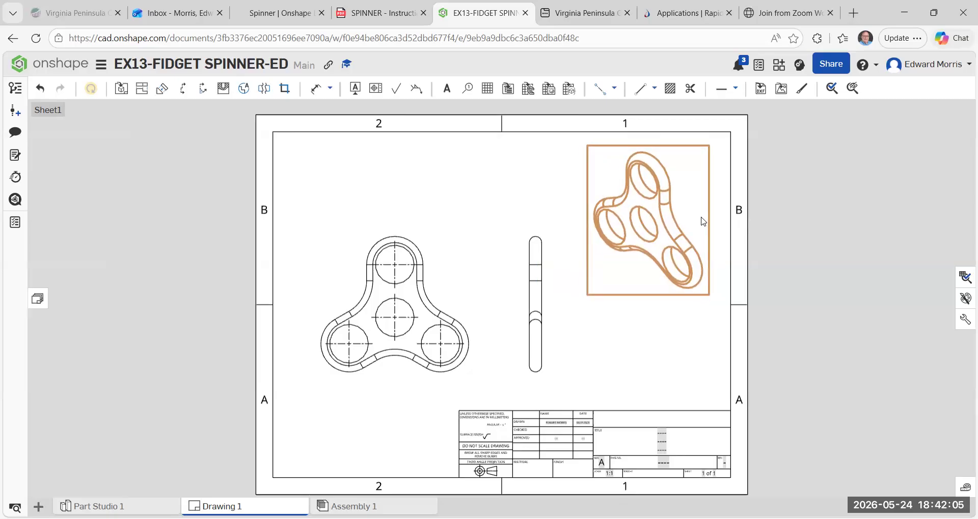
{"action": "left_click", "coordinate": [661, 326]}
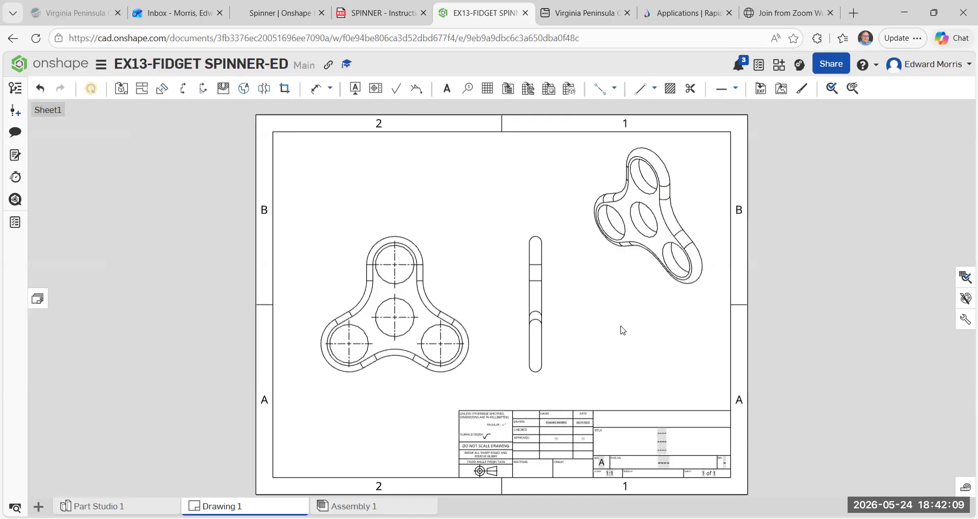
{"action": "scroll", "coordinate": [622, 297], "scroll_direction": "up", "scroll_amount": 1}
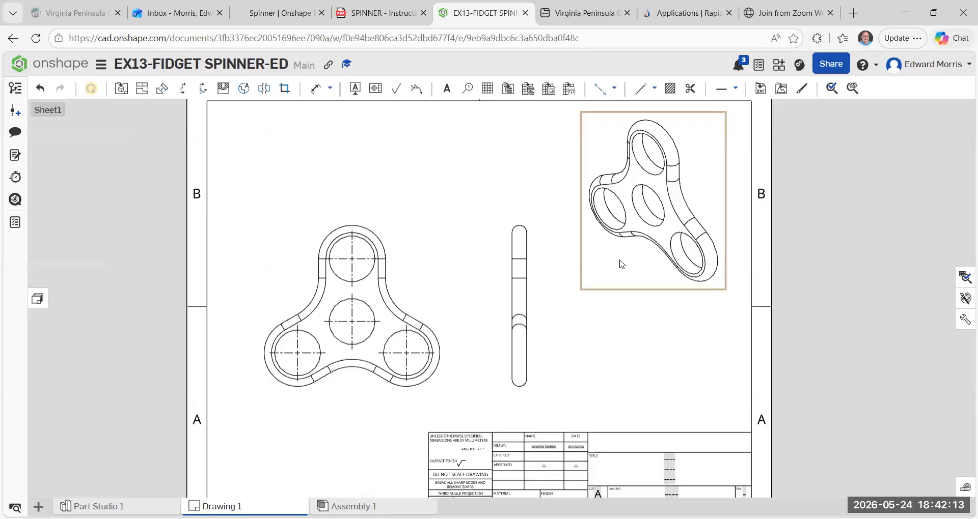
Display the isometric view as a shaded view.
{"action": "right_click", "coordinate": [621, 264]}
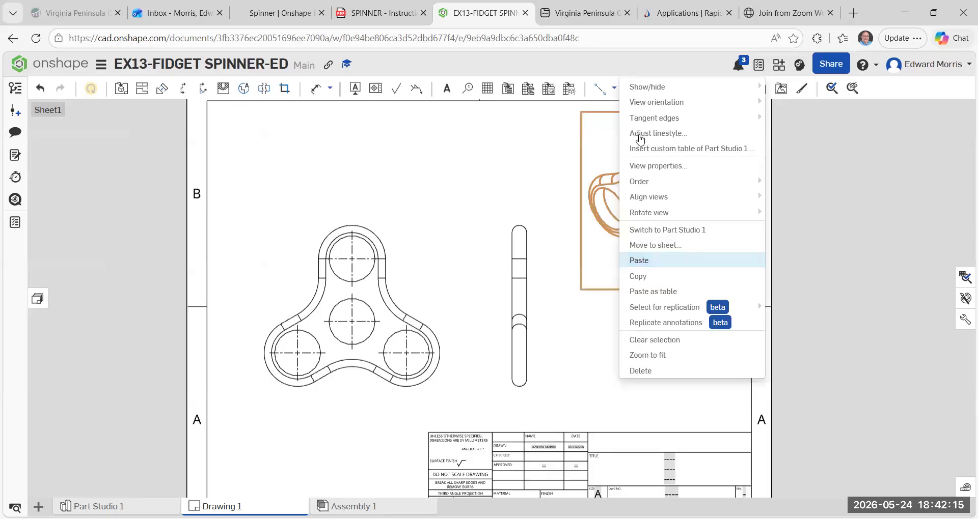
{"action": "mouse_move", "coordinate": [652, 89]}
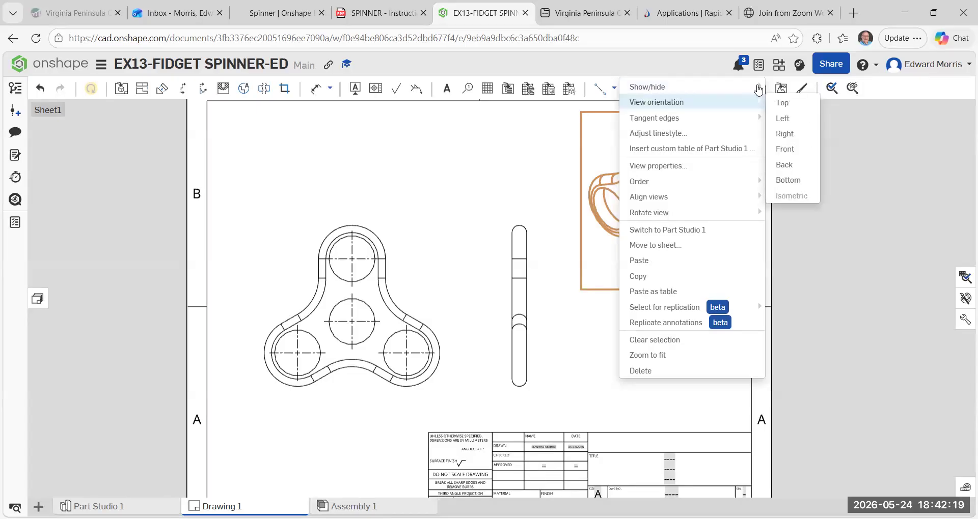
{"action": "mouse_move", "coordinate": [758, 90]}
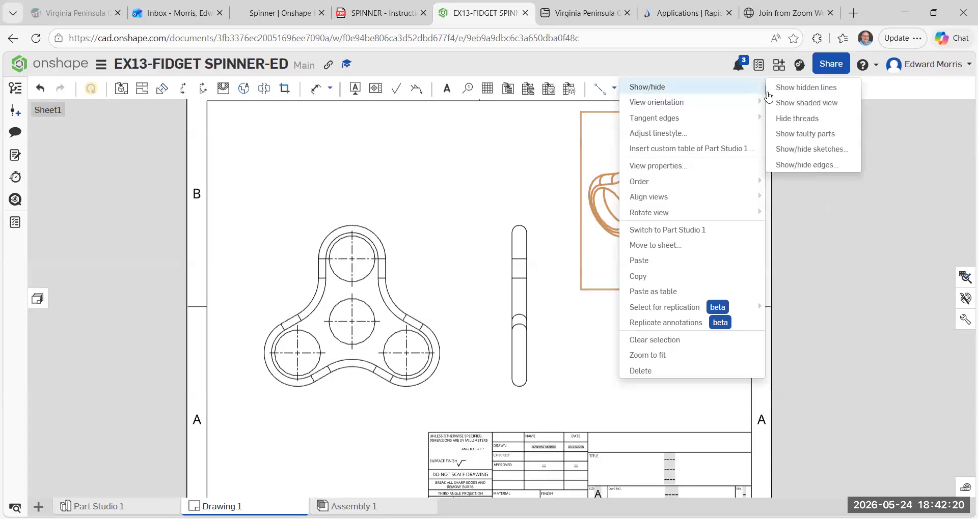
{"action": "left_click", "coordinate": [794, 104]}
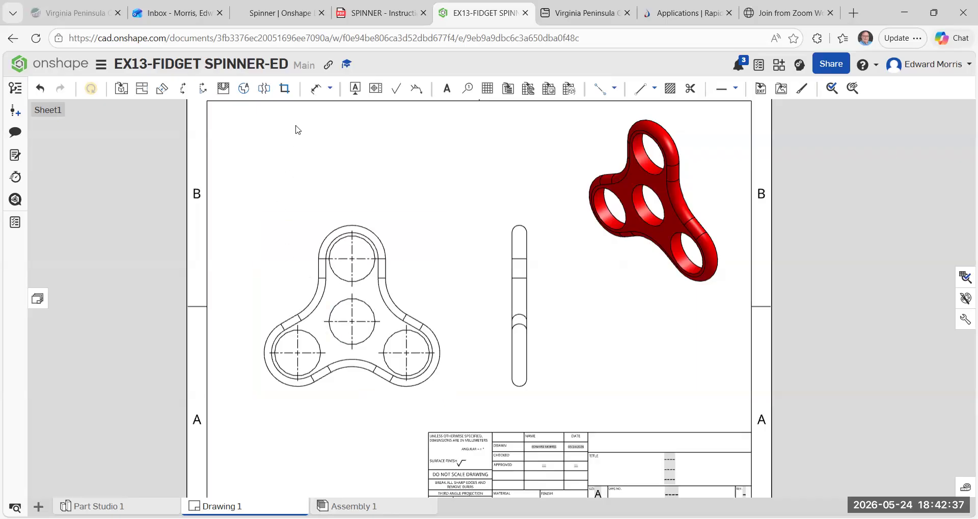
Try a radial dimension on the outer arc of the front view's top lobe and undo it.
{"action": "left_click", "coordinate": [329, 88]}
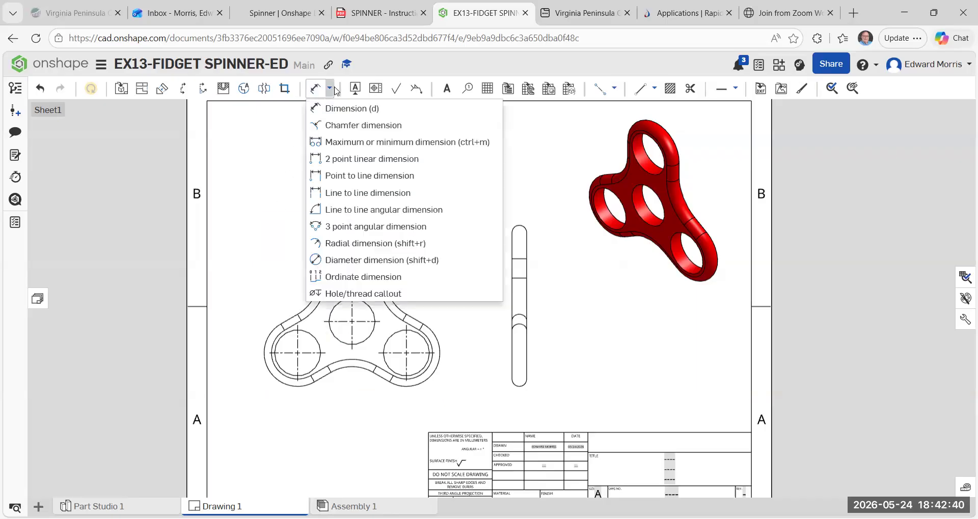
{"action": "left_click", "coordinate": [350, 245]}
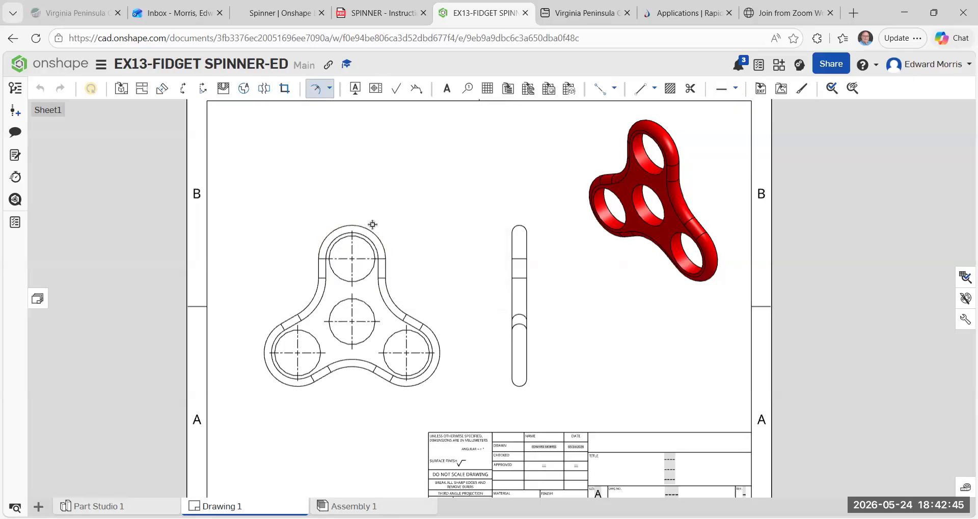
{"action": "left_click", "coordinate": [372, 229]}
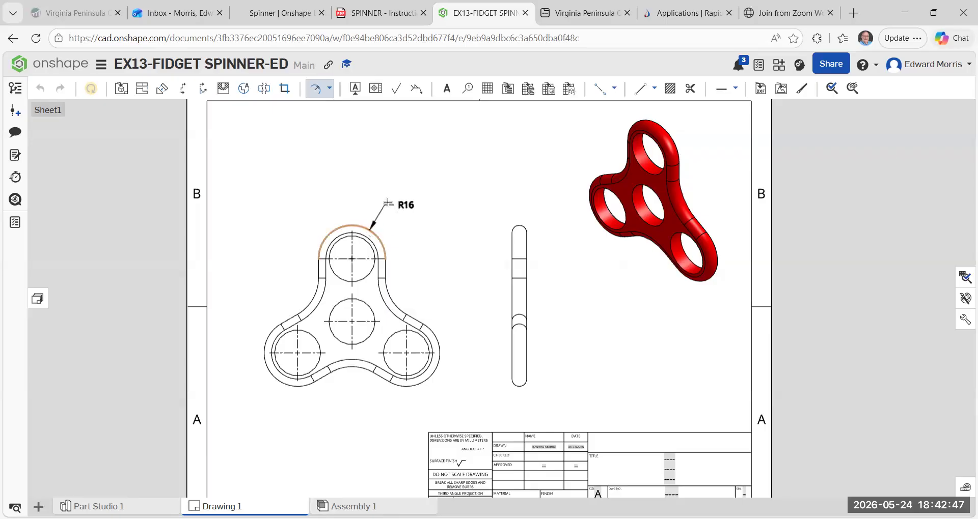
{"action": "left_click", "coordinate": [387, 202]}
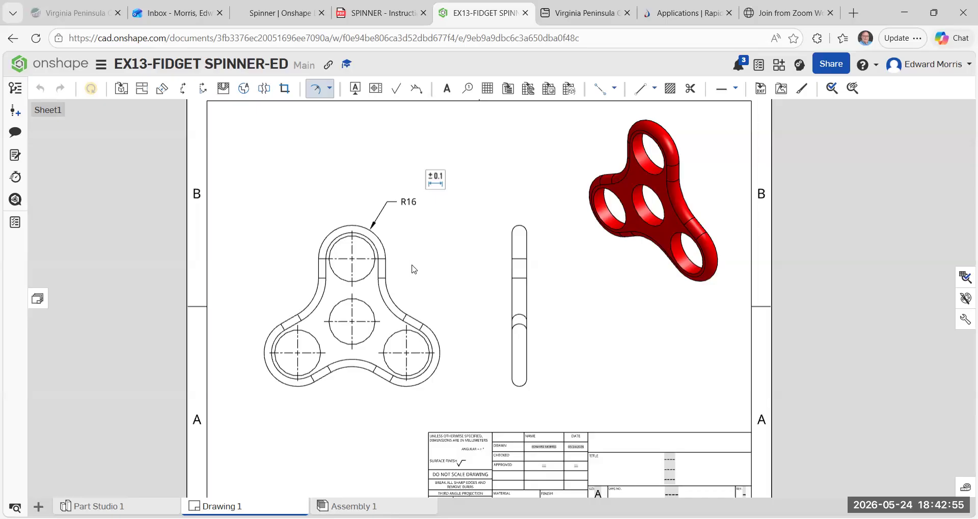
{"action": "key", "text": "Escape"}
{"action": "left_click", "coordinate": [41, 90]}
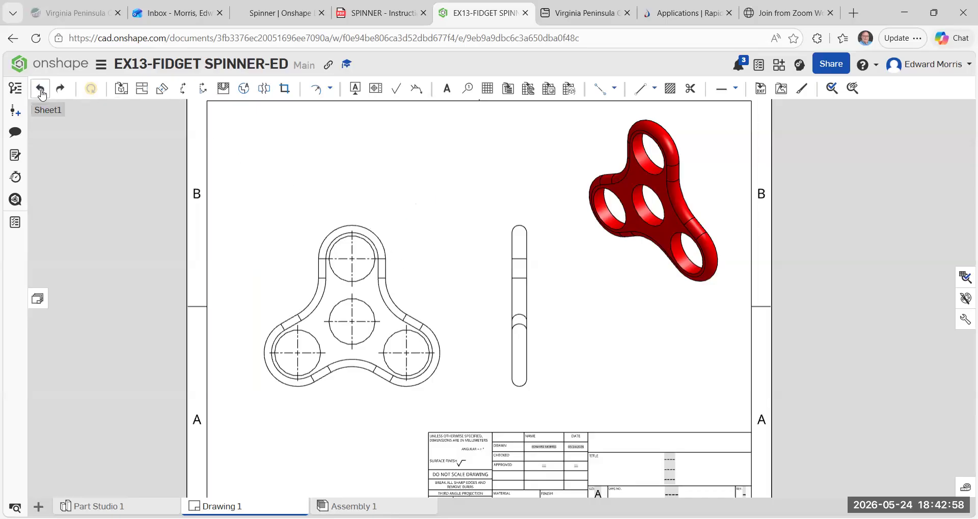
Add a diameter dimension to the front view's top outer arc, placing its text above and to the right of the lobe.
{"action": "left_click", "coordinate": [329, 89]}
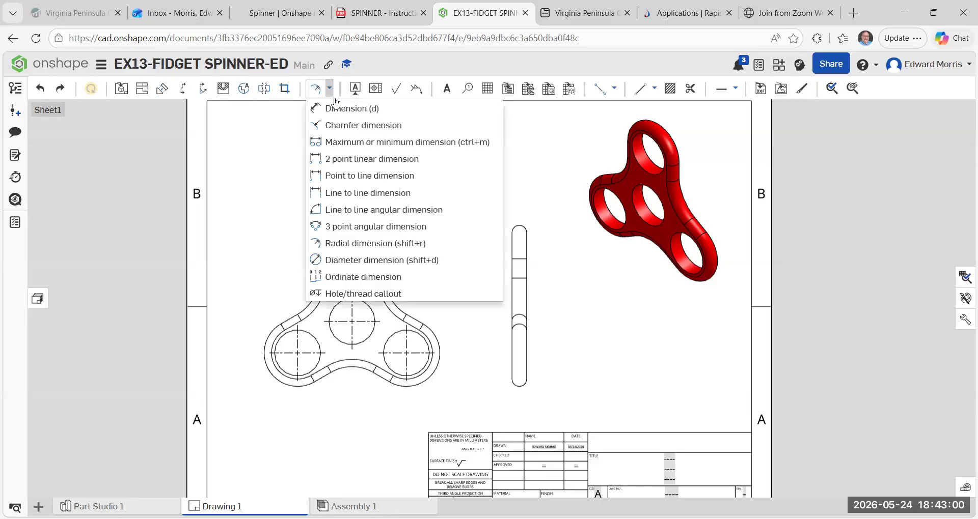
{"action": "left_click", "coordinate": [318, 260]}
{"action": "left_click", "coordinate": [368, 226]}
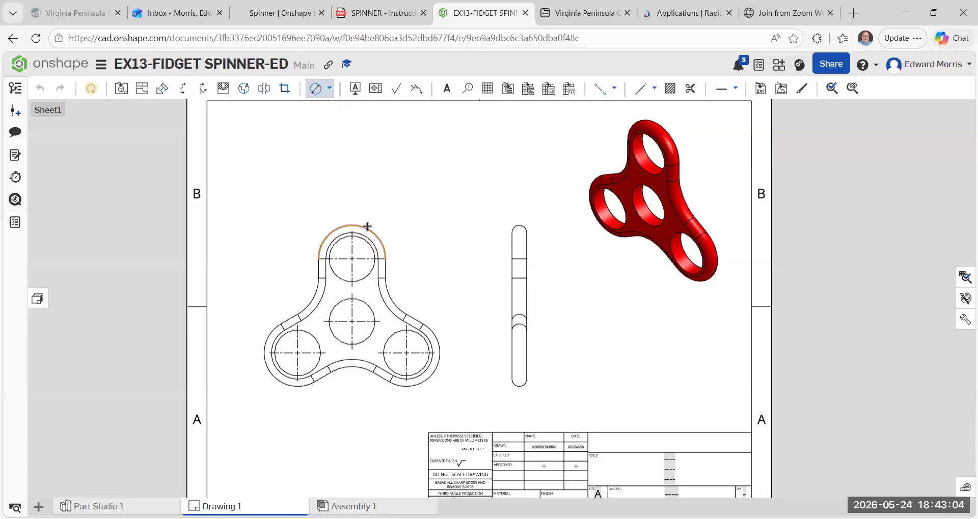
{"action": "left_click", "coordinate": [390, 197]}
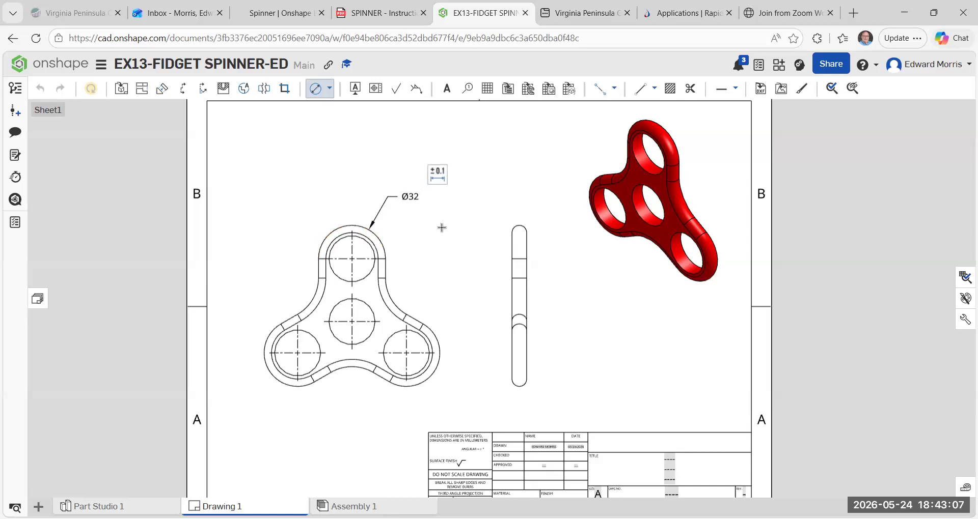
{"action": "key", "text": "Escape"}
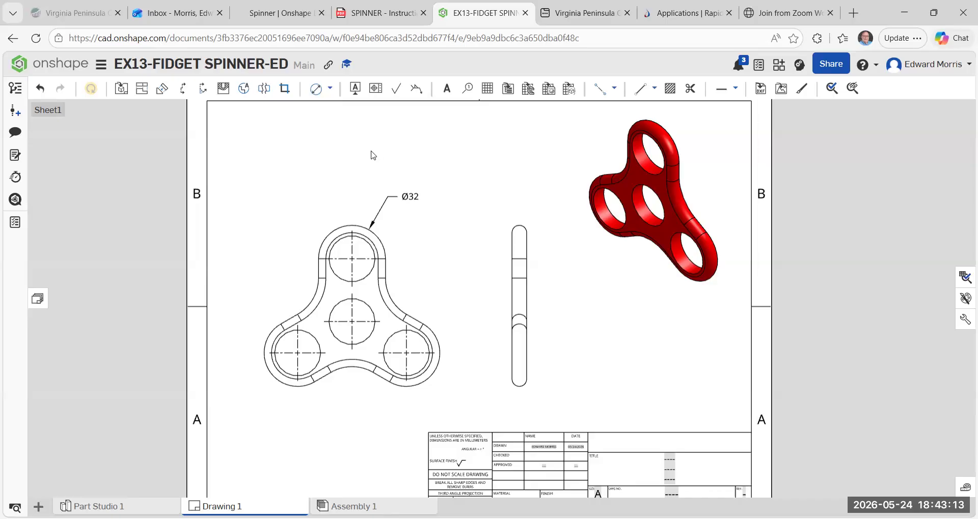
Add a diameter dimension to the top hole of the front view, placing its text above and to the left of the lobe.
{"action": "left_click", "coordinate": [330, 89]}
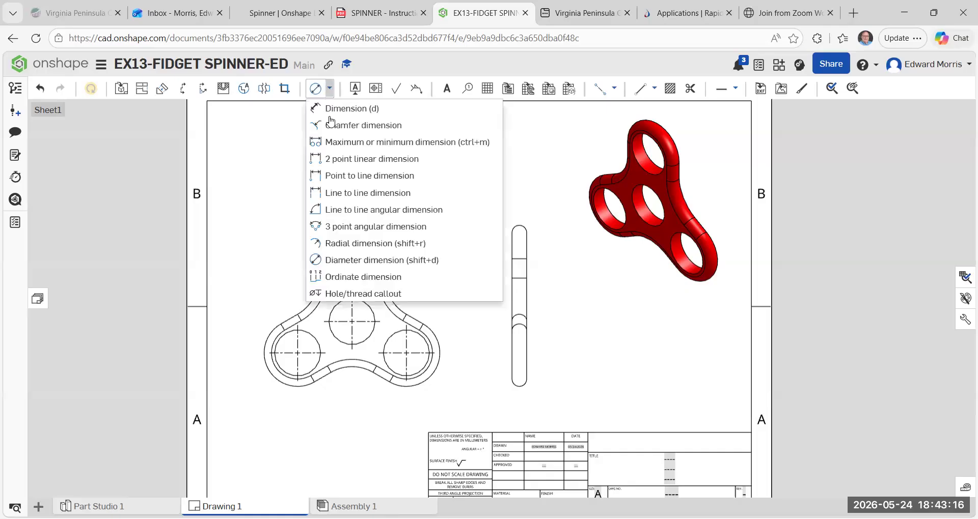
{"action": "left_click", "coordinate": [321, 260]}
{"action": "left_click", "coordinate": [335, 245]}
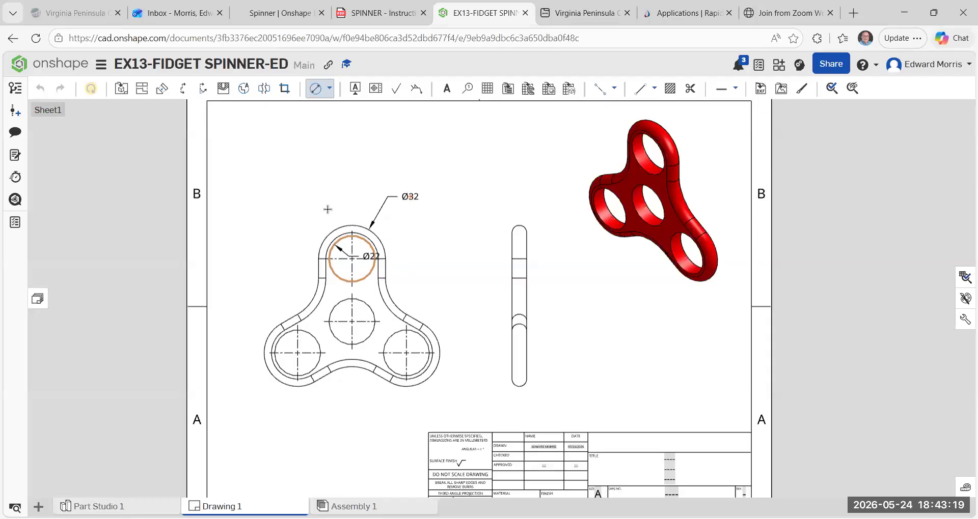
{"action": "left_click", "coordinate": [313, 198]}
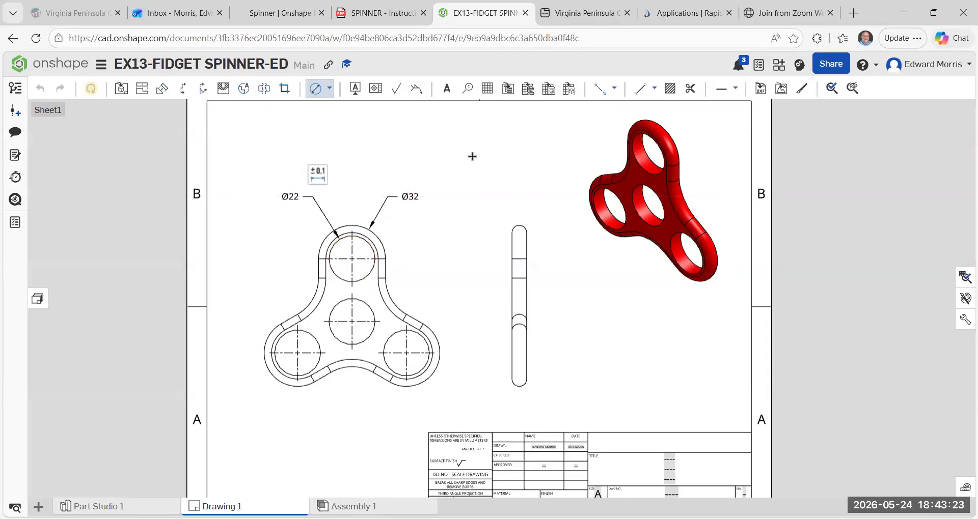
{"action": "key", "text": "Escape"}
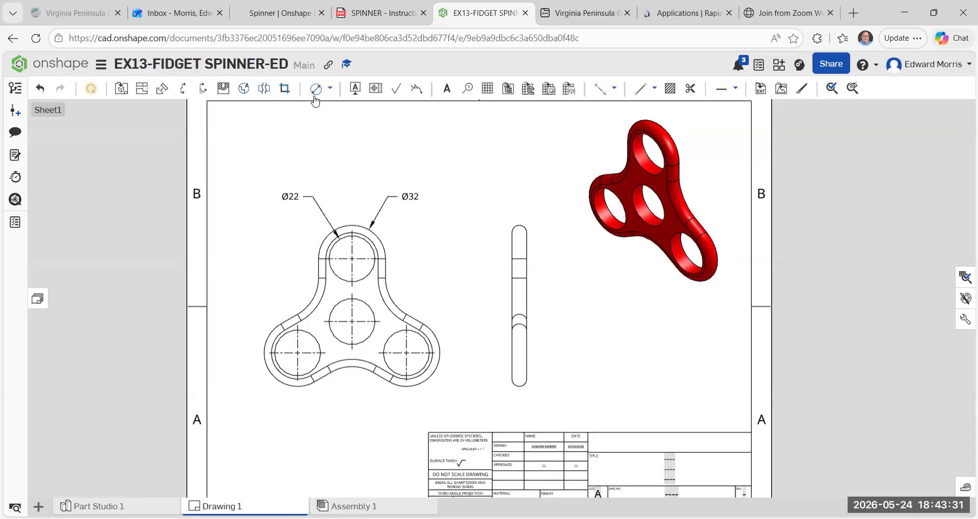
Dimension the vertical distance between the centermarks of the middle and top holes, placing it to the right of the front view.
{"action": "left_click", "coordinate": [329, 88]}
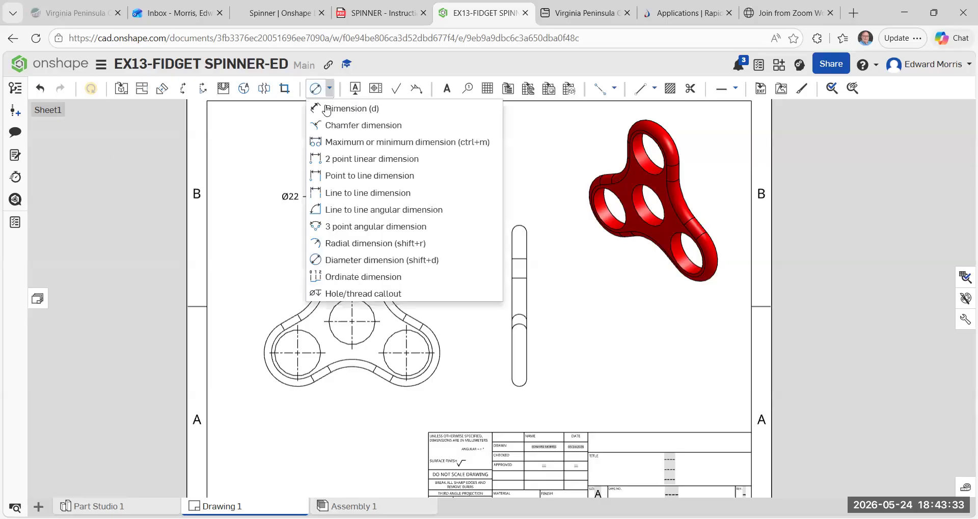
{"action": "key", "text": "d"}
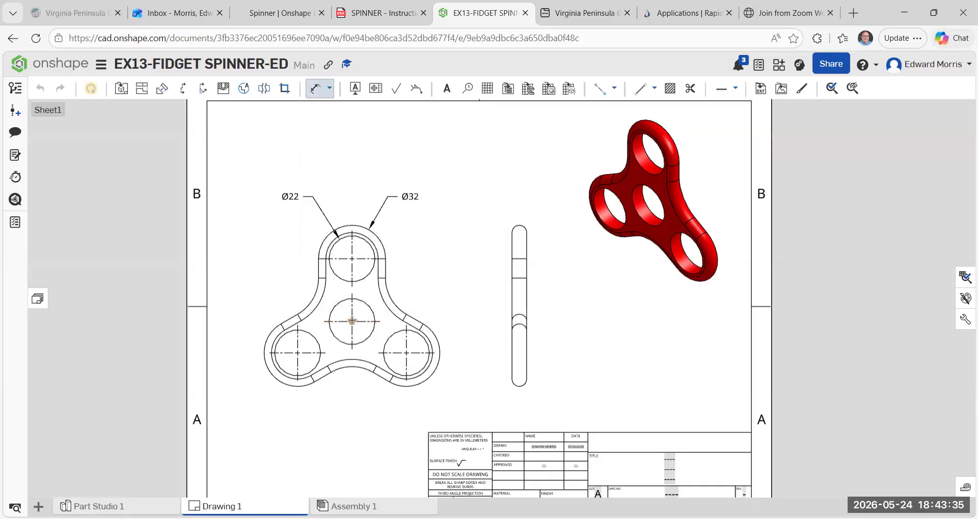
{"action": "left_click", "coordinate": [379, 321]}
{"action": "left_click", "coordinate": [385, 259]}
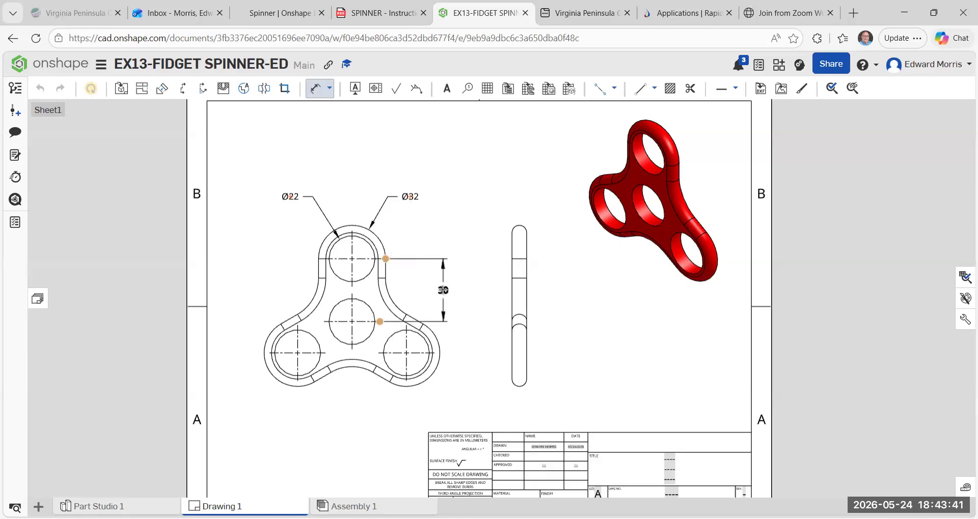
{"action": "left_click", "coordinate": [441, 289]}
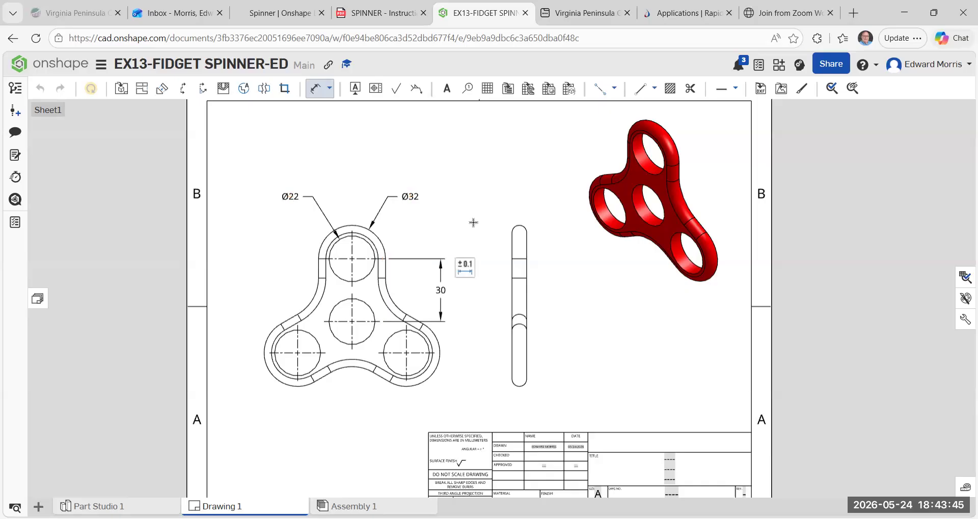
{"action": "key", "text": "Escape"}
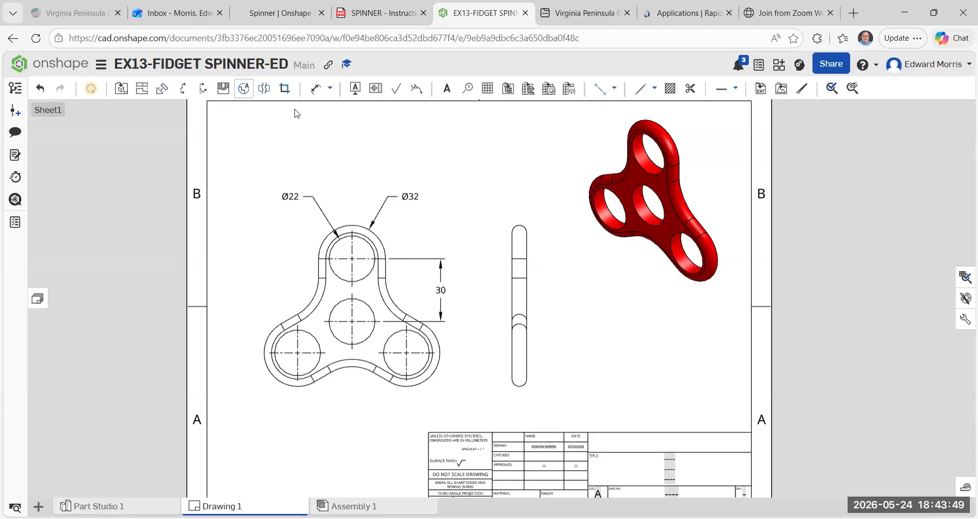
Add a radial dimension to the outer concave arc joining the top and left lobes of the front view.
{"action": "left_click", "coordinate": [330, 89]}
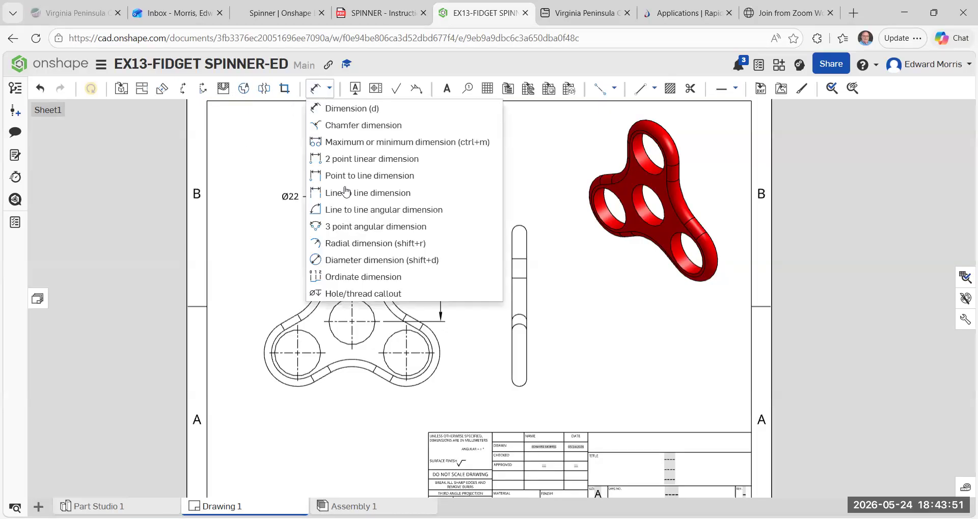
{"action": "left_click", "coordinate": [357, 245]}
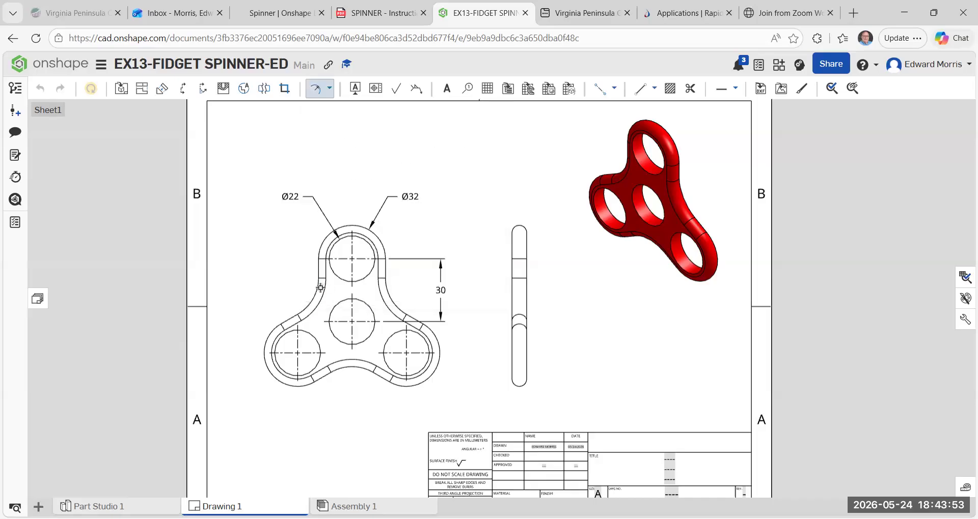
{"action": "left_click", "coordinate": [306, 291]}
{"action": "left_click", "coordinate": [295, 290]}
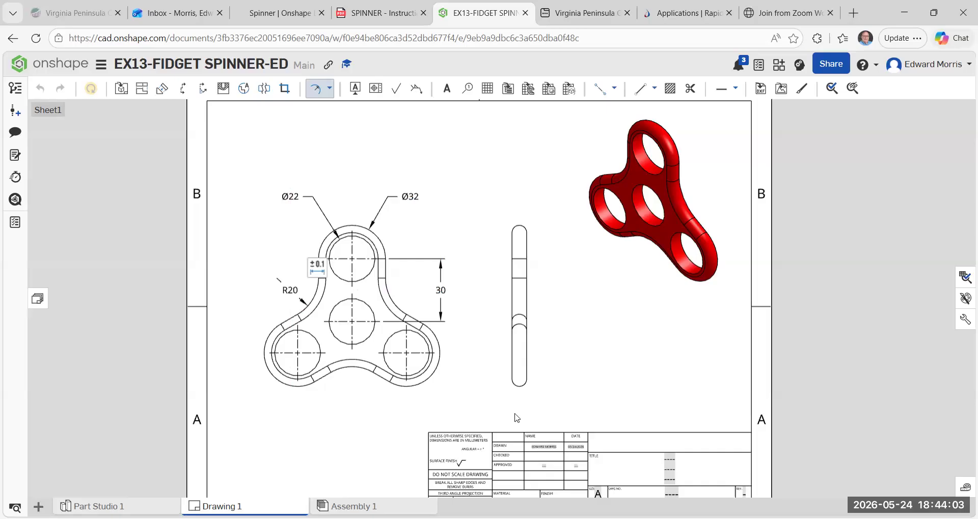
{"action": "key", "text": "Escape"}
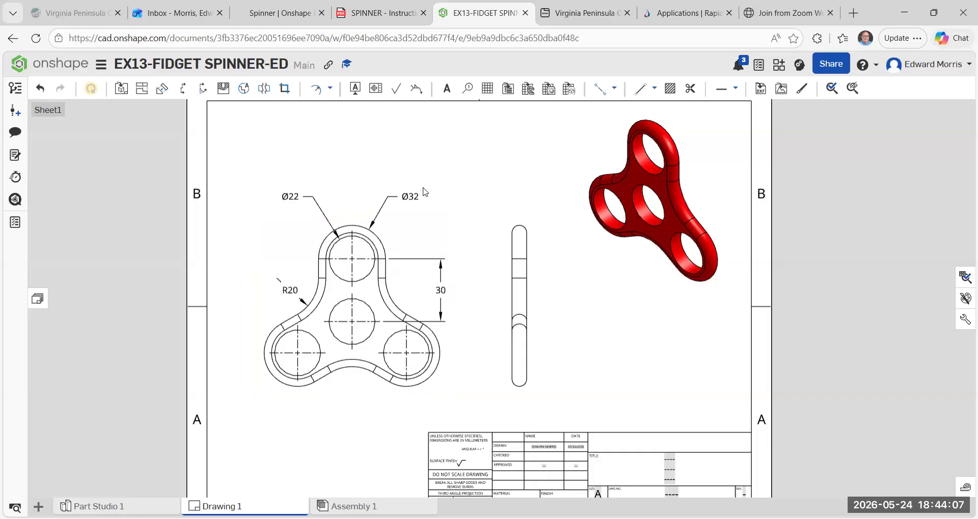
{"action": "left_click", "coordinate": [614, 90]}
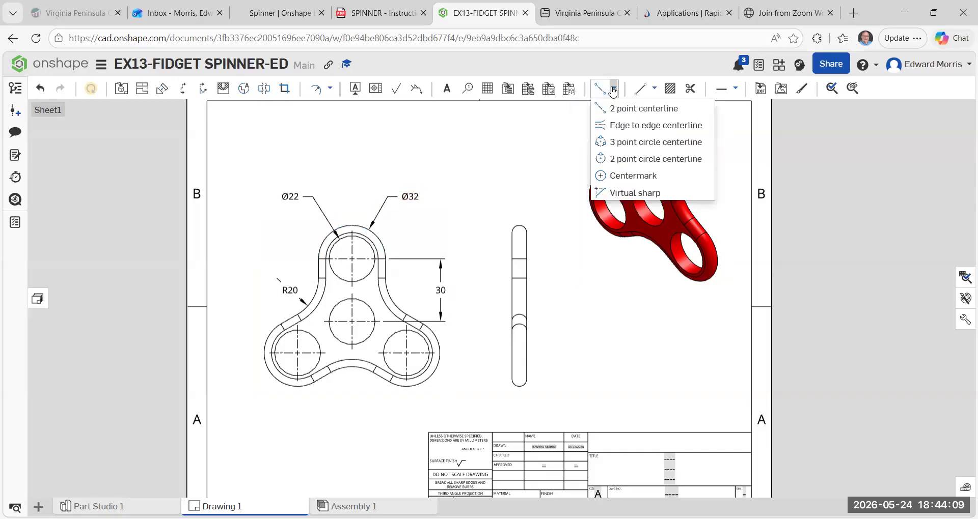
{"action": "left_click", "coordinate": [622, 177]}
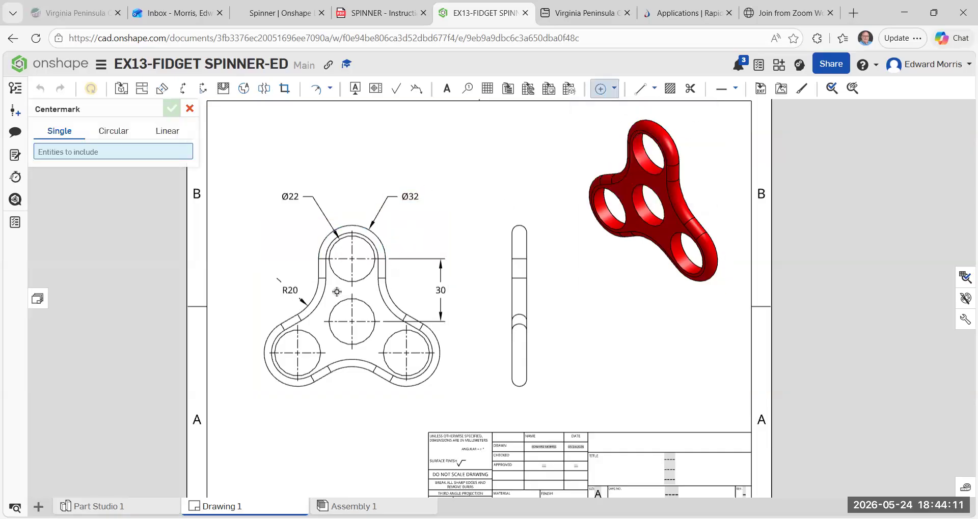
{"action": "left_click", "coordinate": [313, 299]}
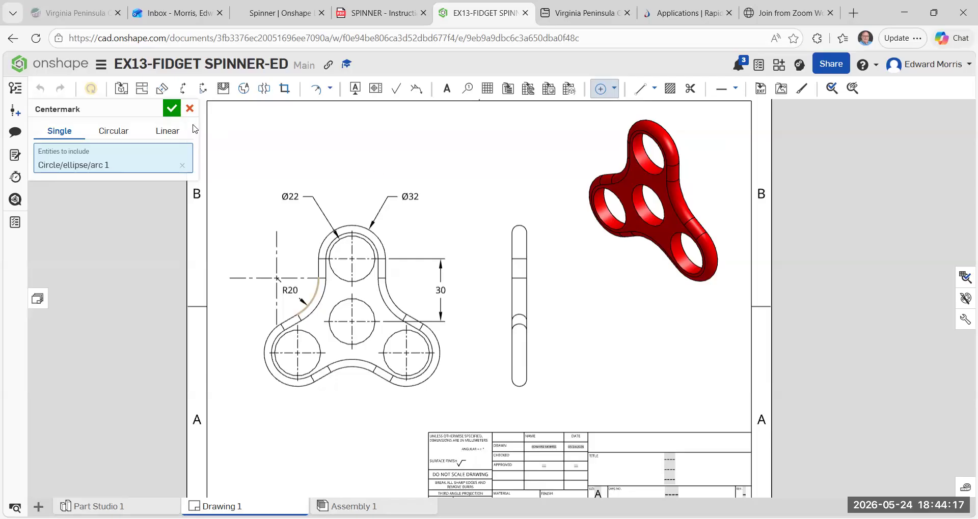
{"action": "left_click", "coordinate": [190, 108]}
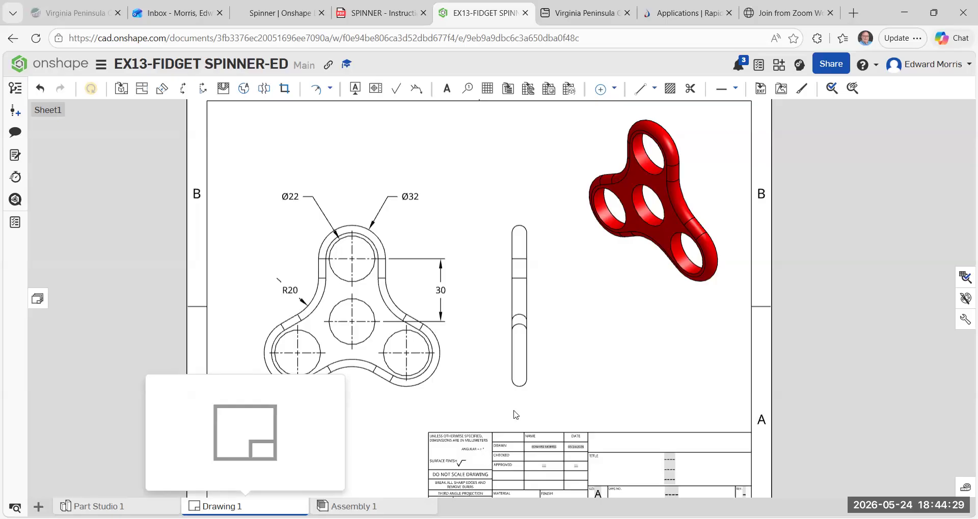
Dimension the thickness between the side view's two vertical edges, placing the dimension below the view.
{"action": "scroll", "coordinate": [508, 409], "scroll_direction": "up", "scroll_amount": 4}
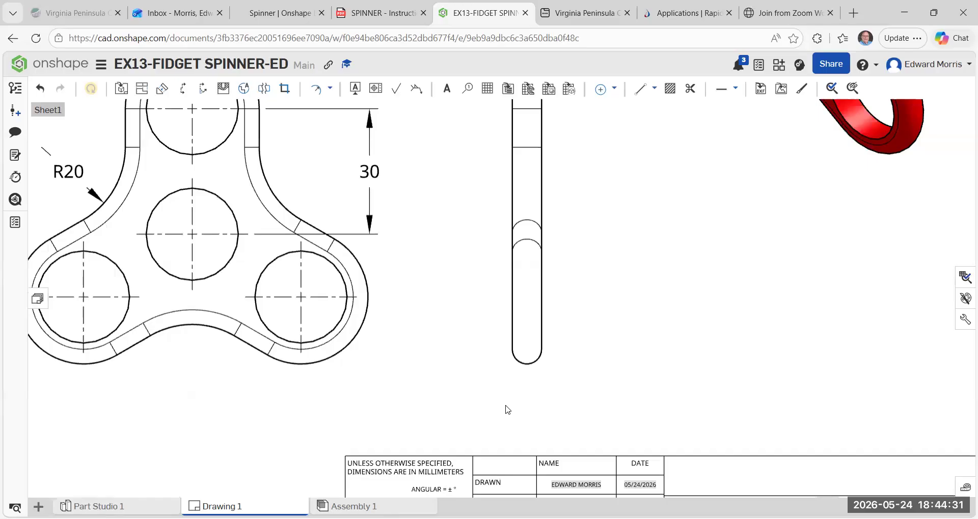
{"action": "scroll", "coordinate": [385, 364], "scroll_direction": "down", "scroll_amount": 2}
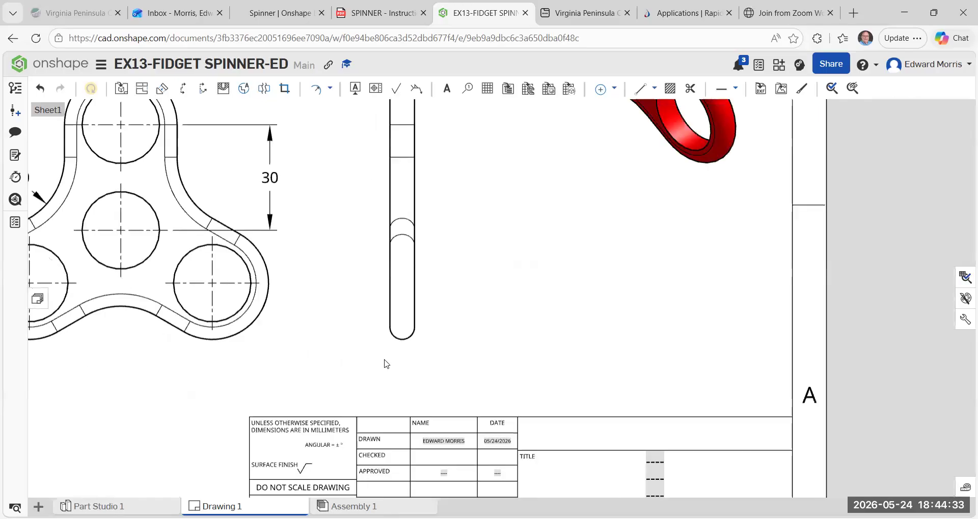
{"action": "middle_click_drag", "start_coordinate": [385, 360], "coordinate": [382, 361]}
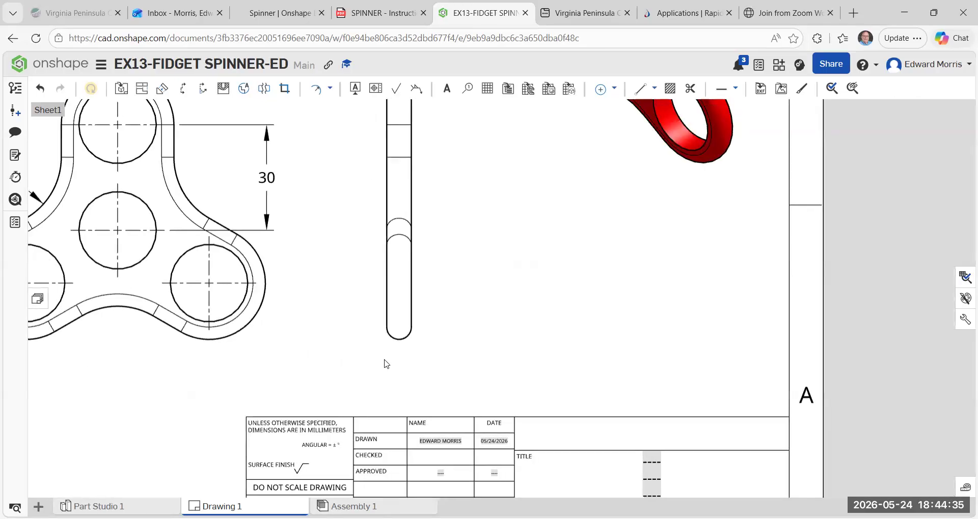
{"action": "scroll", "coordinate": [388, 310], "scroll_direction": "down", "scroll_amount": 1}
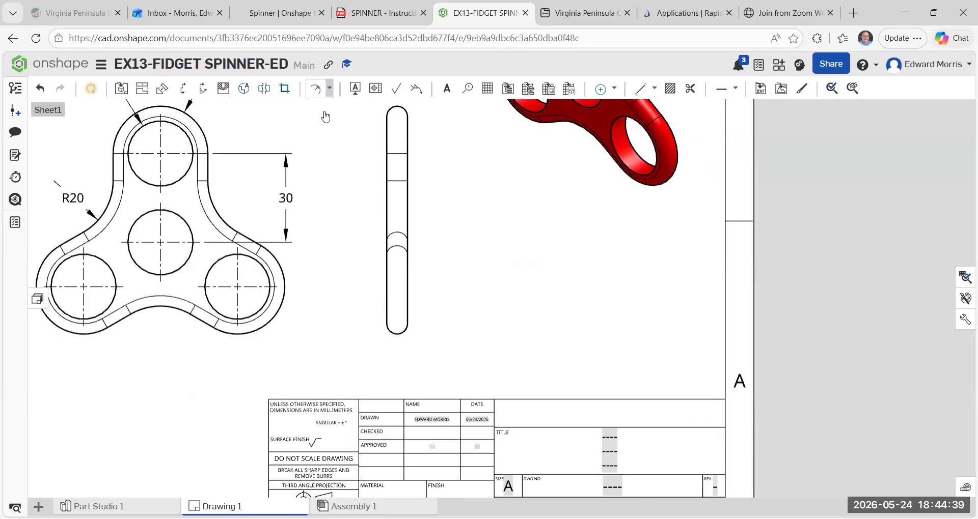
{"action": "left_click", "coordinate": [330, 89]}
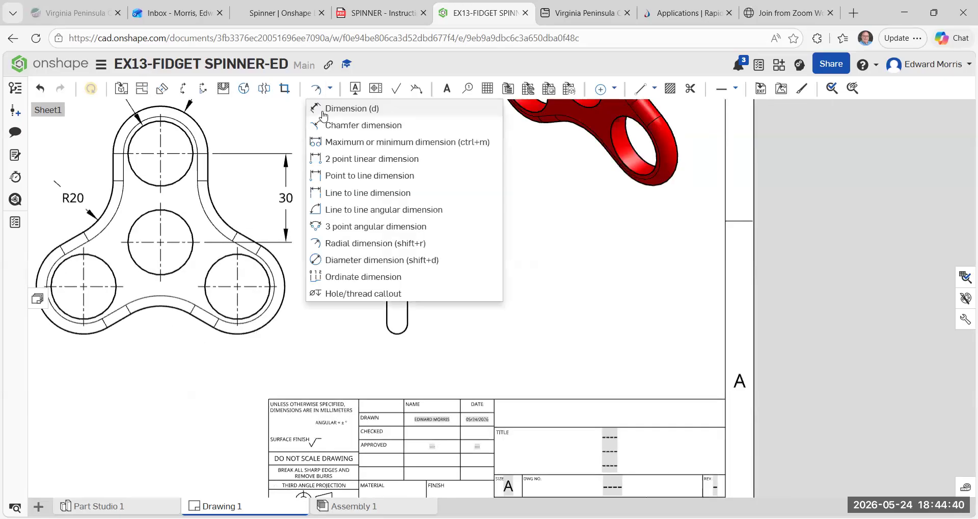
{"action": "left_click", "coordinate": [387, 317]}
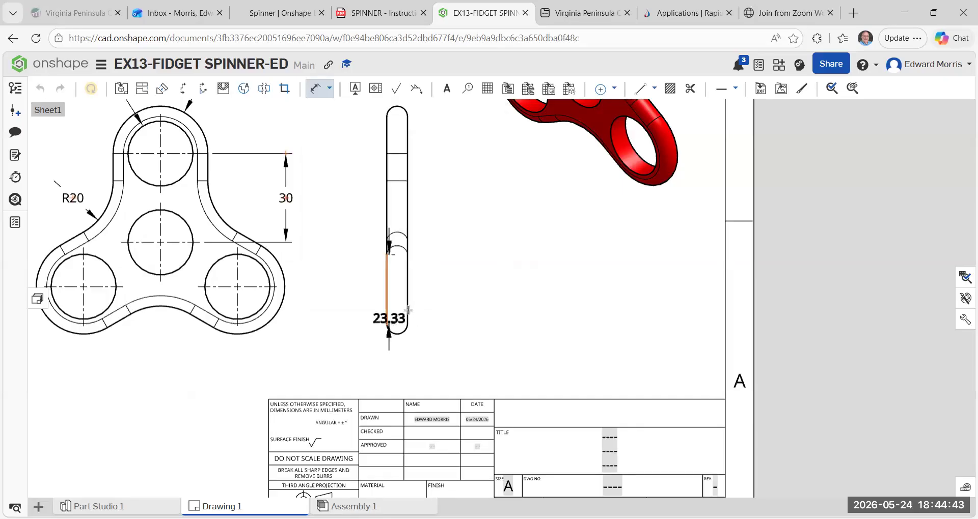
{"action": "left_click", "coordinate": [407, 310]}
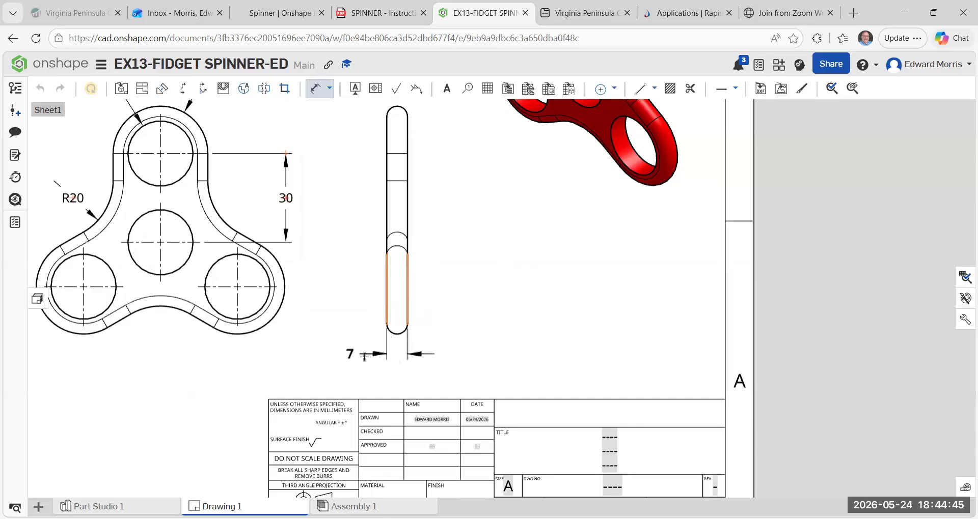
{"action": "left_click", "coordinate": [390, 359]}
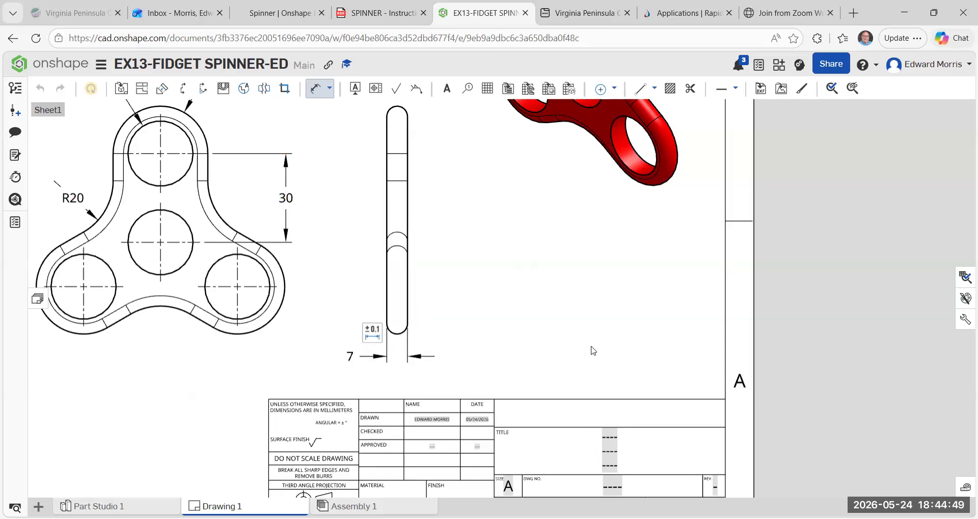
{"action": "key", "text": "Escape"}
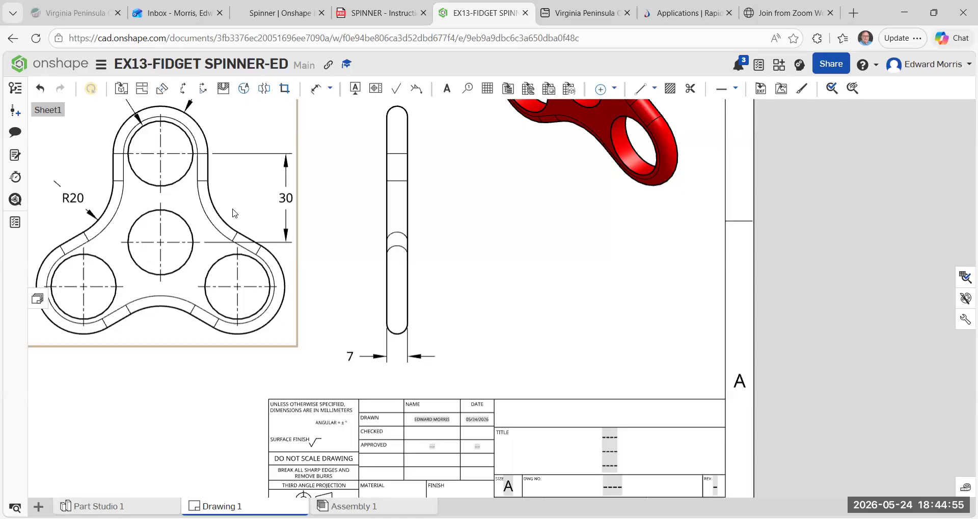
{"action": "left_click", "coordinate": [75, 199]}
{"action": "left_click", "coordinate": [163, 163]}
{"action": "scroll", "coordinate": [168, 302], "scroll_direction": "down", "scroll_amount": 3}
{"action": "mouse_move", "coordinate": [168, 299]}
{"action": "middle_mouse_down"}
{"action": "mouse_move", "coordinate": [180, 374]}
{"action": "mouse_move", "coordinate": [167, 374]}
{"action": "mouse_move", "coordinate": [177, 359]}
{"action": "middle_mouse_up"}
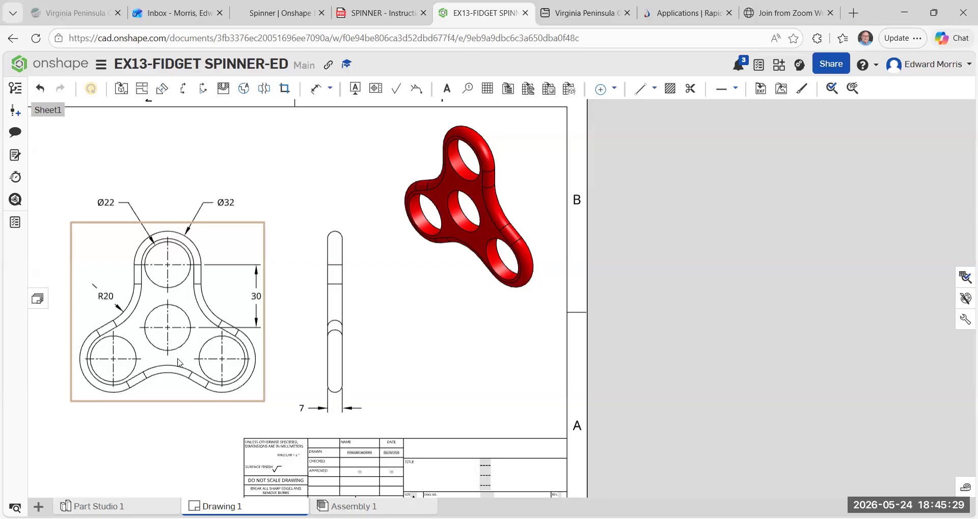
{"action": "key", "text": "f"}
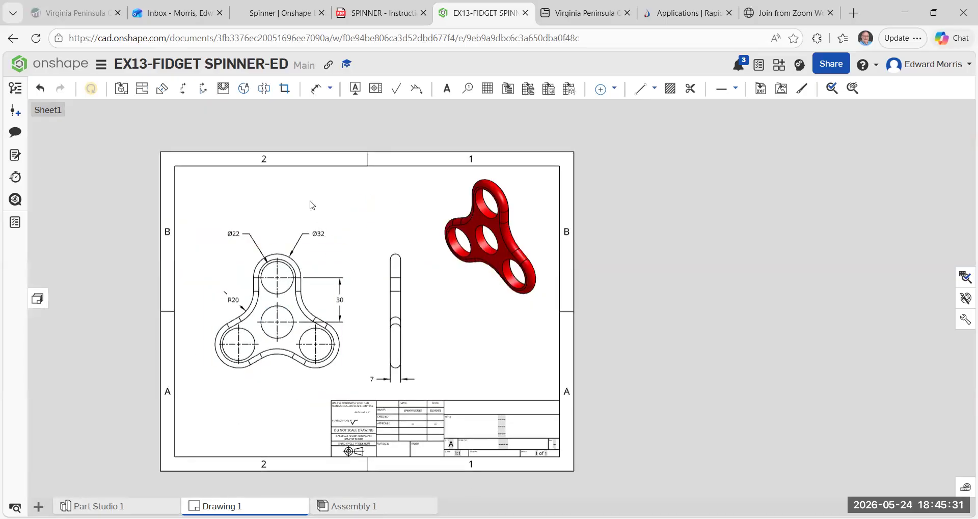
{"action": "scroll", "coordinate": [392, 137], "scroll_direction": "up", "scroll_amount": 3}
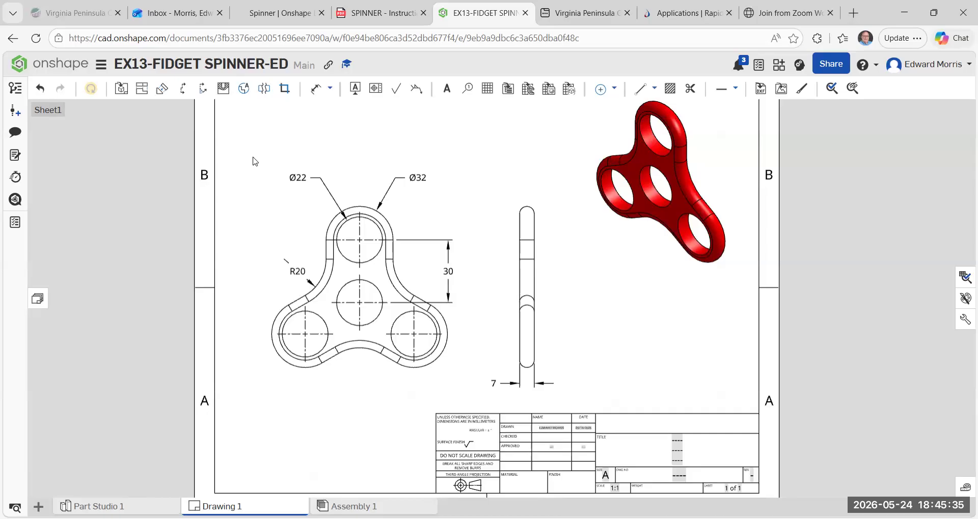
{"action": "left_click", "coordinate": [330, 89]}
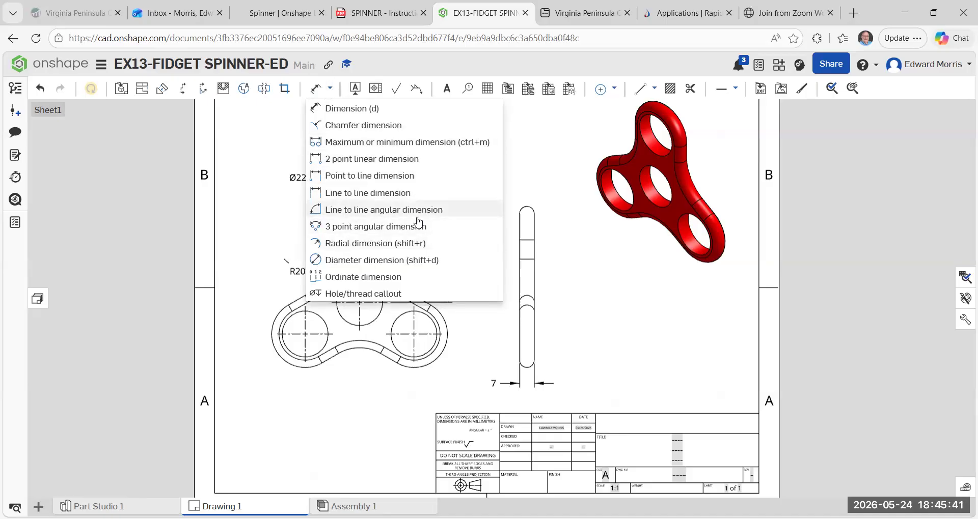
{"action": "left_click", "coordinate": [366, 216]}
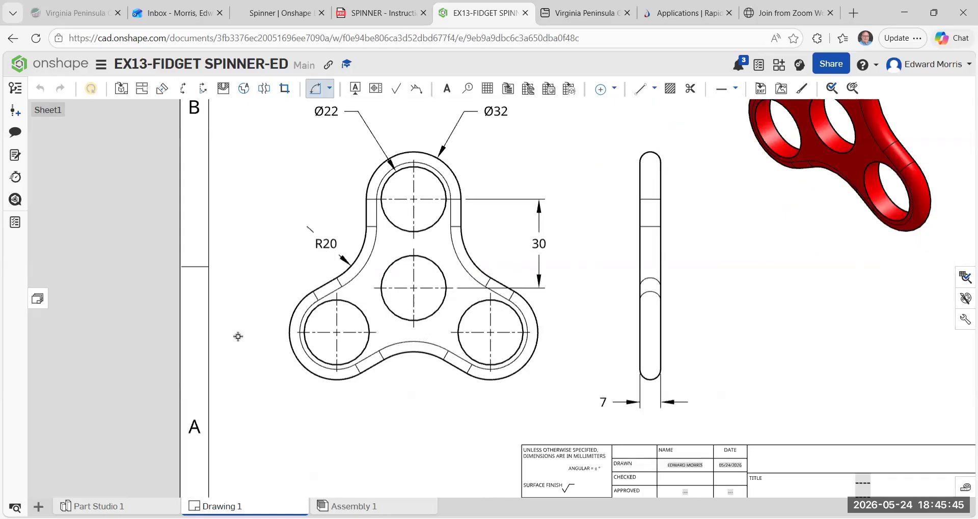
{"action": "scroll", "coordinate": [232, 338], "scroll_direction": "up", "scroll_amount": 2}
{"action": "scroll", "coordinate": [258, 338], "scroll_direction": "down", "scroll_amount": 1}
{"action": "left_click", "coordinate": [304, 334]}
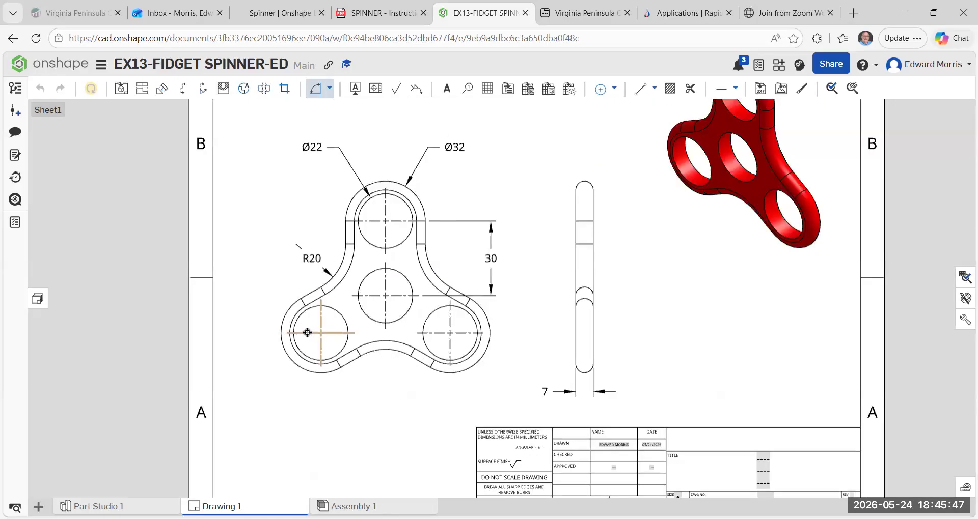
{"action": "left_click", "coordinate": [384, 203]}
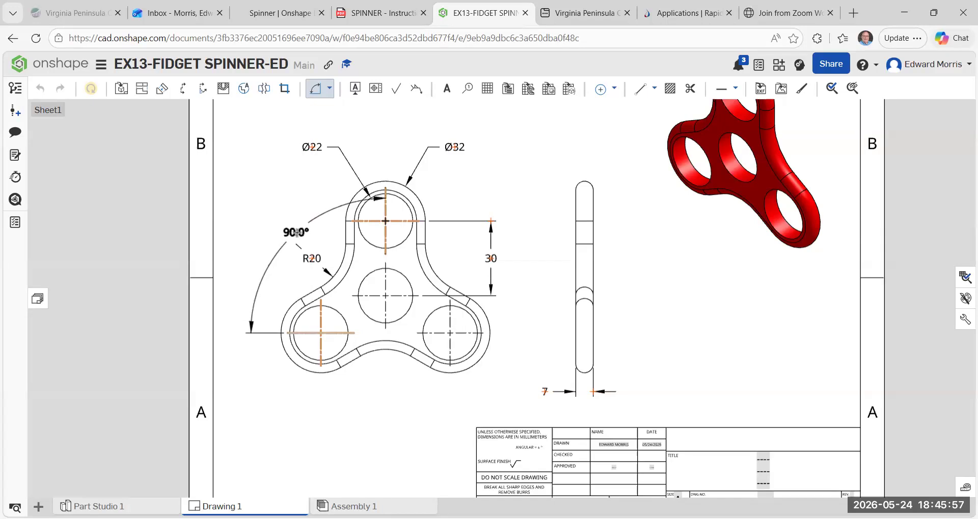
{"action": "key", "text": "Escape"}
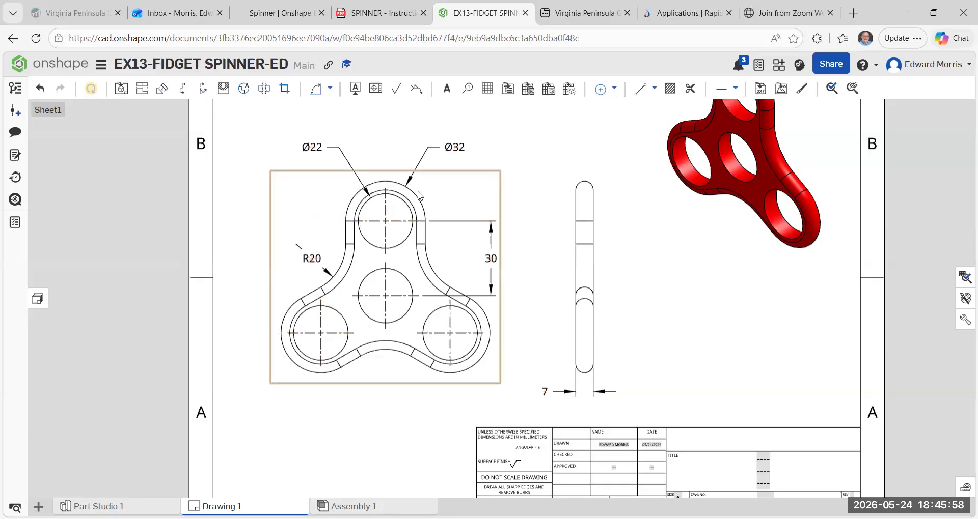
Add a 2 point centerline from the middle hole's center to the lower-left hole's center in the front view.
{"action": "left_click", "coordinate": [613, 90]}
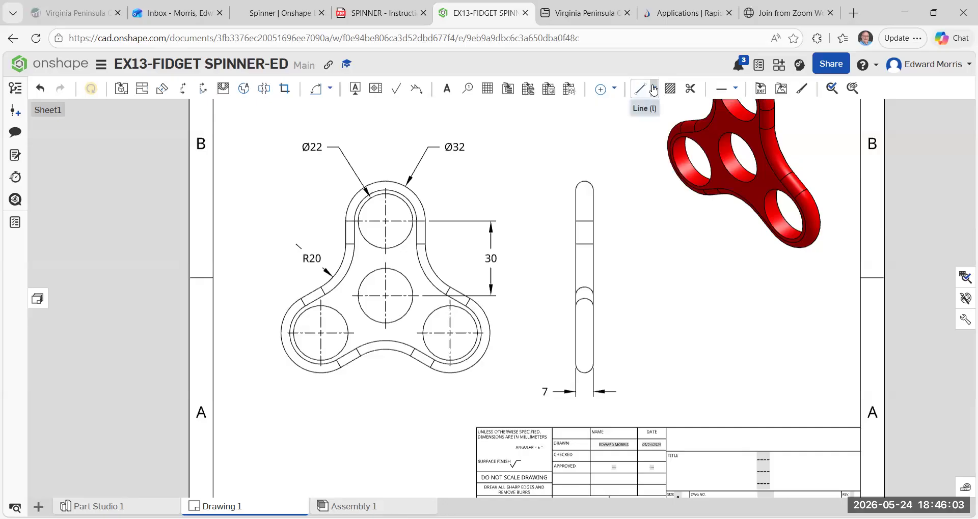
{"action": "left_click", "coordinate": [654, 90]}
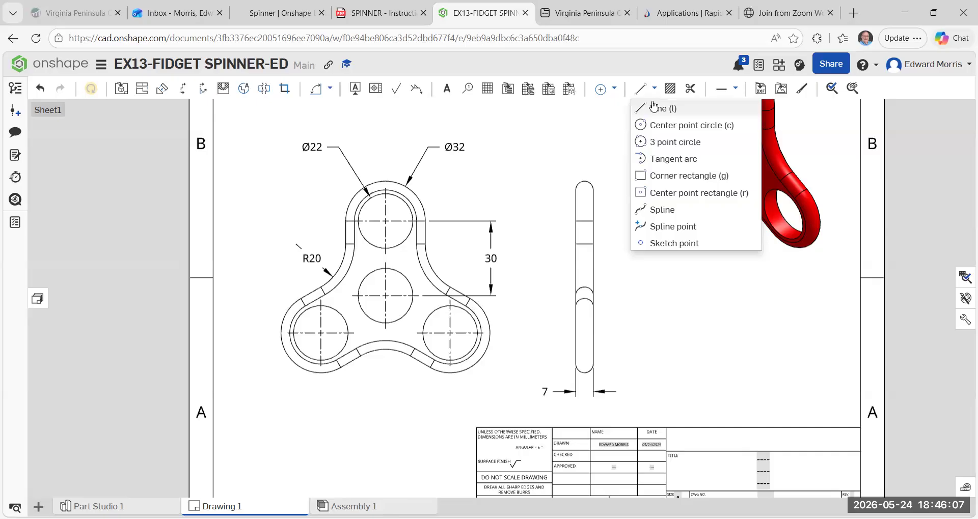
{"action": "left_click", "coordinate": [654, 89]}
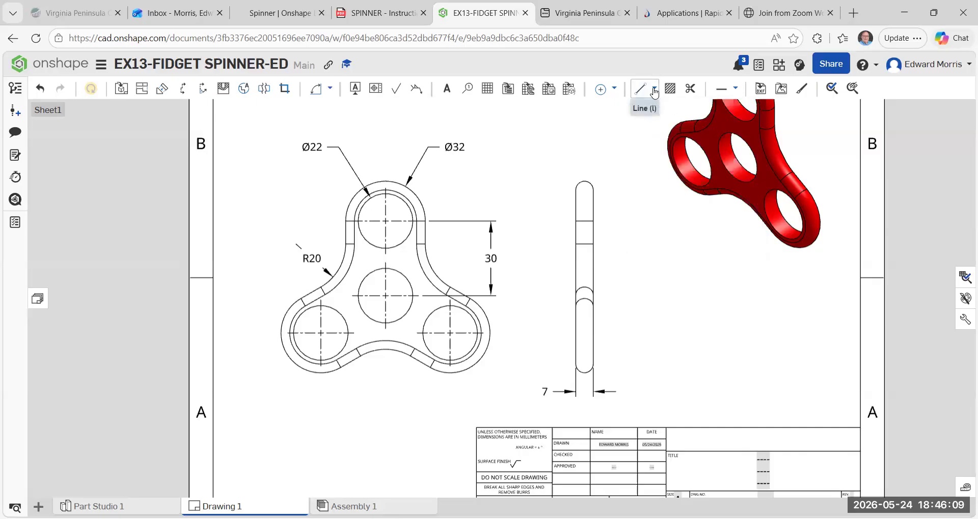
{"action": "left_click", "coordinate": [614, 90]}
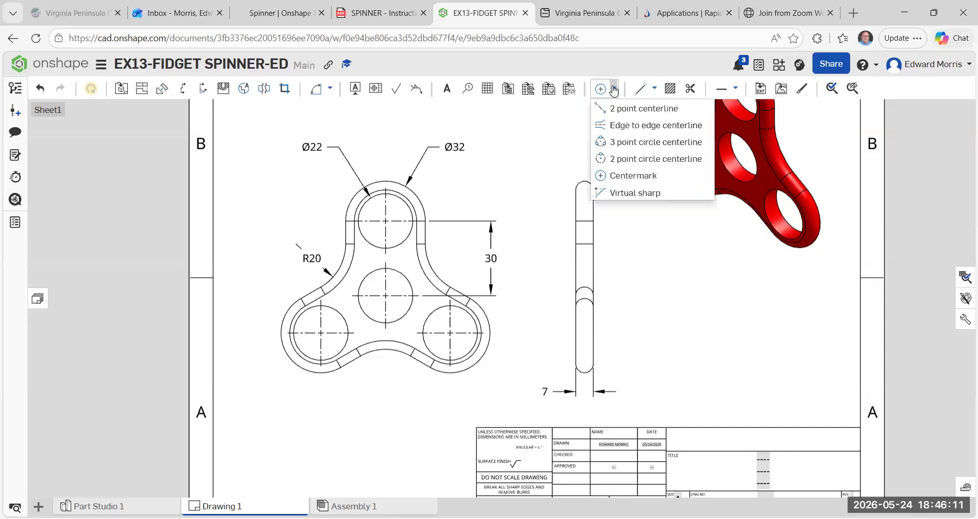
{"action": "left_click", "coordinate": [620, 109]}
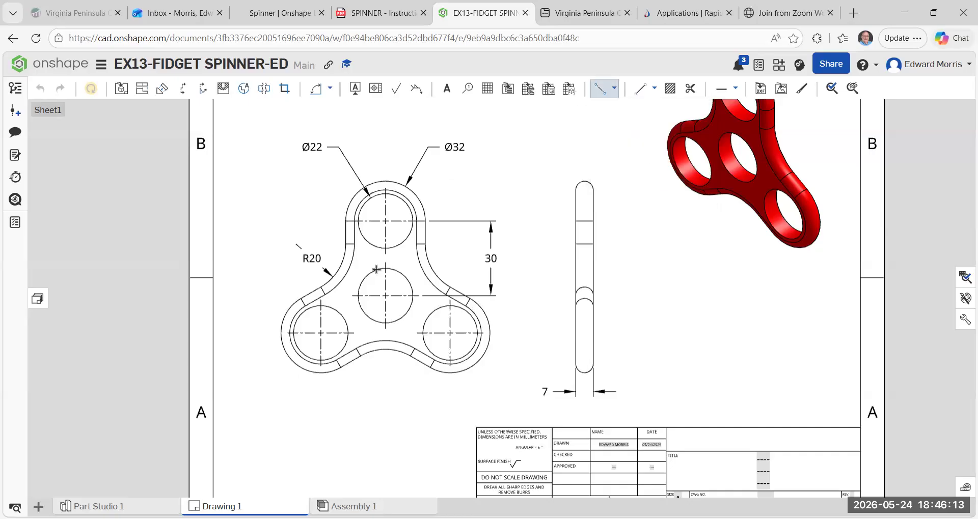
{"action": "left_click", "coordinate": [385, 295]}
{"action": "left_click", "coordinate": [320, 334]}
{"action": "key", "text": "Escape"}
Extend the diagonal centerline past the lower-left lobe and the top hole's centermark well above the top lobe.
{"action": "left_click", "coordinate": [361, 309]}
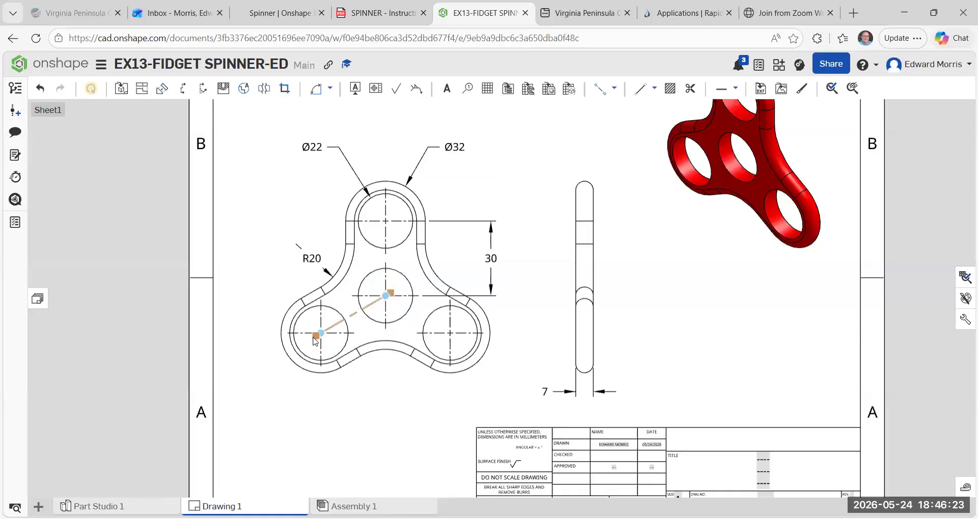
{"action": "left_click_drag", "start_coordinate": [315, 335], "coordinate": [273, 381]}
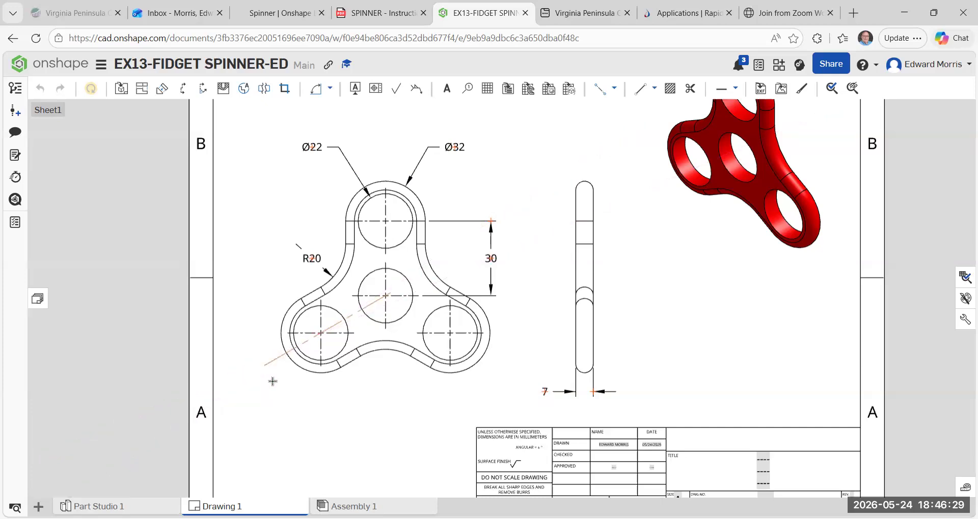
{"action": "left_click", "coordinate": [372, 421]}
{"action": "scroll", "coordinate": [379, 309], "scroll_direction": "up", "scroll_amount": 2}
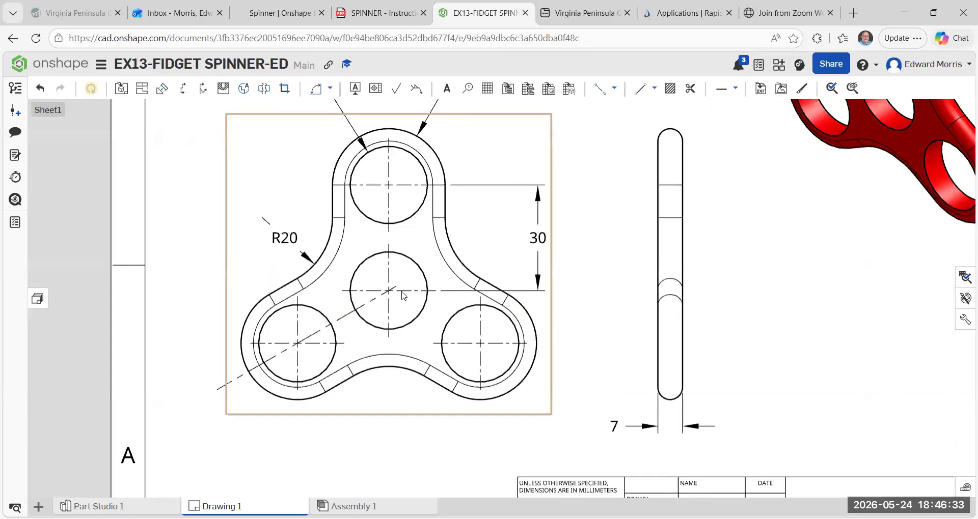
{"action": "scroll", "coordinate": [312, 364], "scroll_direction": "down", "scroll_amount": 2}
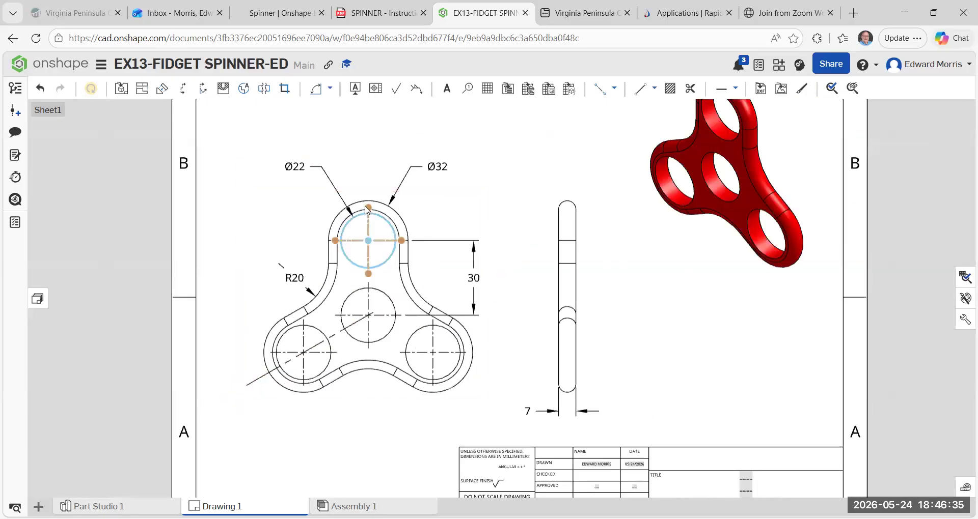
{"action": "left_click_drag", "start_coordinate": [372, 201], "coordinate": [378, 151]}
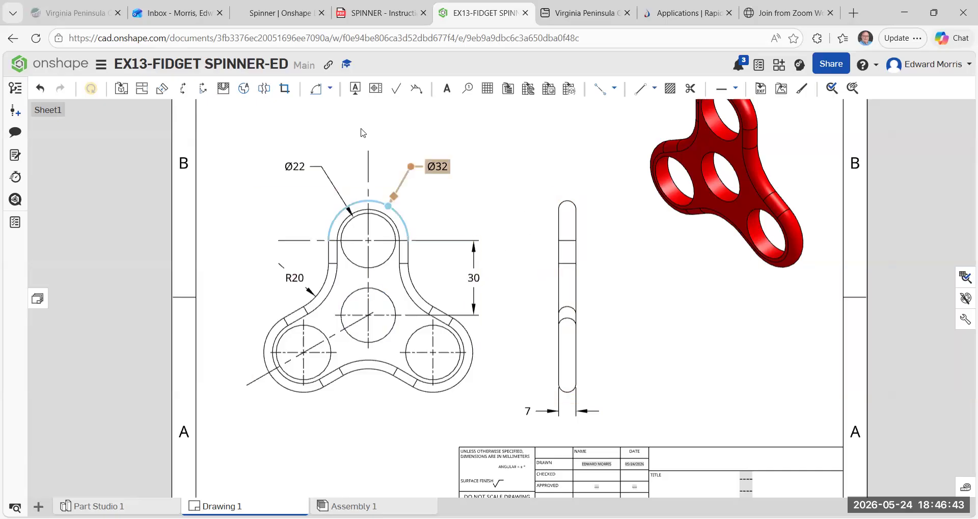
Add a line to line angular dimension between the diagonal centerline and the top hole's vertical centermark line, placed outside the front view's upper left.
{"action": "left_click", "coordinate": [330, 89]}
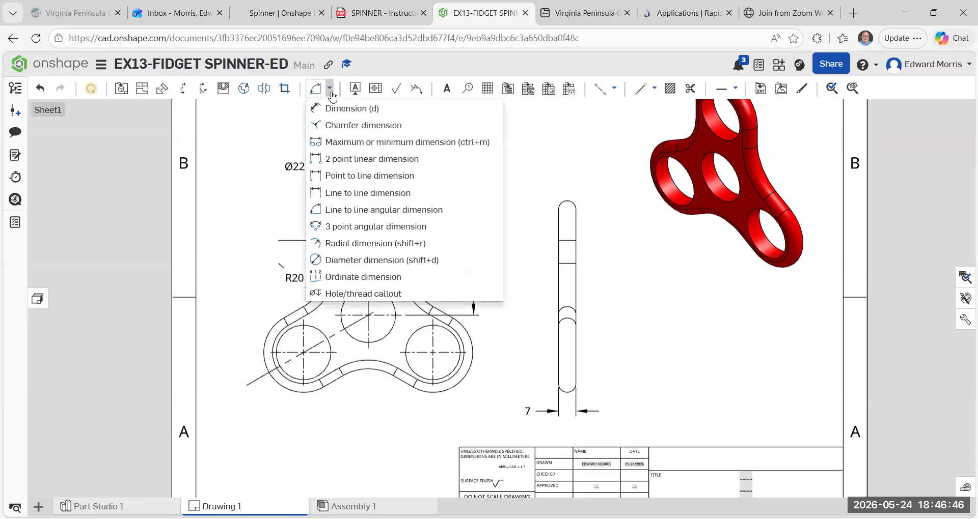
{"action": "left_click", "coordinate": [329, 211]}
{"action": "left_click", "coordinate": [252, 382]}
{"action": "left_click", "coordinate": [368, 174]}
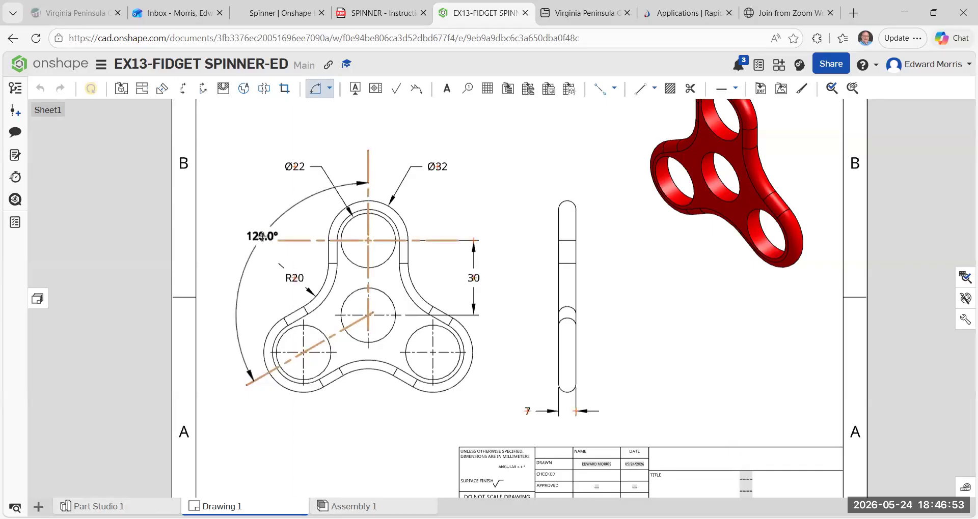
{"action": "left_click", "coordinate": [239, 201]}
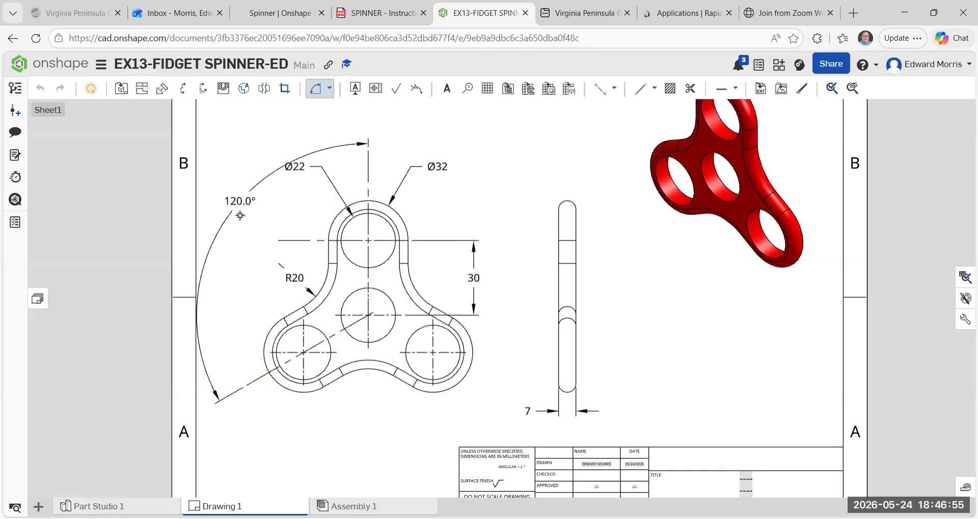
{"action": "key", "text": "Escape"}
Shift the side view, the shaded isometric and the front view slightly to the right on the sheet.
{"action": "scroll", "coordinate": [642, 366], "scroll_direction": "down", "scroll_amount": 1}
{"action": "mouse_move", "coordinate": [407, 322]}
{"action": "middle_mouse_down"}
{"action": "mouse_move", "coordinate": [287, 363]}
{"action": "mouse_move", "coordinate": [343, 366]}
{"action": "middle_mouse_up"}
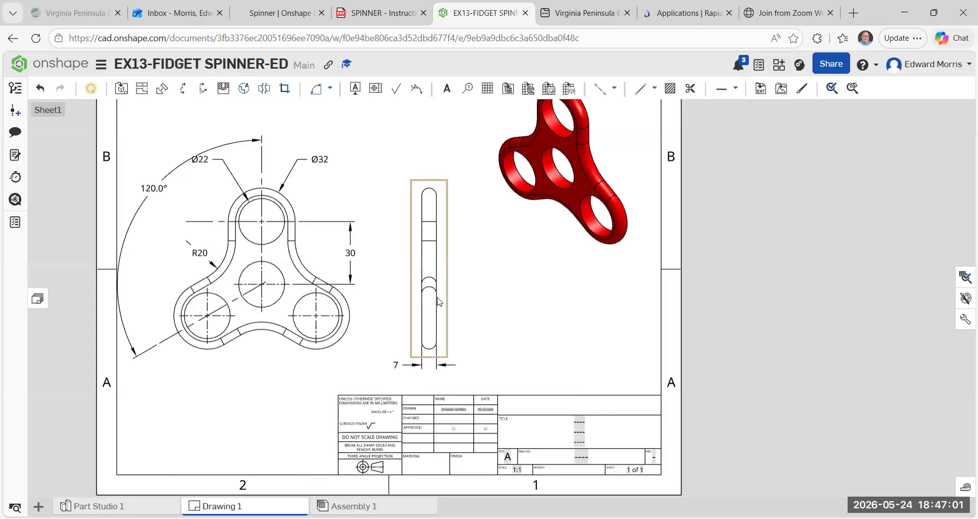
{"action": "left_click_drag", "start_coordinate": [455, 304], "coordinate": [471, 305]}
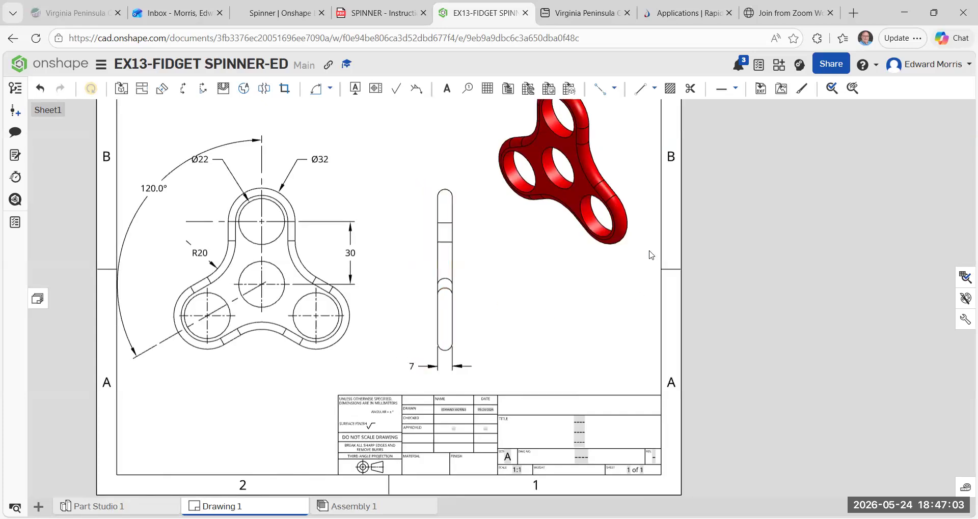
{"action": "mouse_move", "coordinate": [658, 182]}
{"action": "left_mouse_down"}
{"action": "mouse_move", "coordinate": [667, 176]}
{"action": "mouse_move", "coordinate": [644, 182]}
{"action": "left_mouse_up"}
{"action": "left_click_drag", "start_coordinate": [355, 208], "coordinate": [380, 205]}
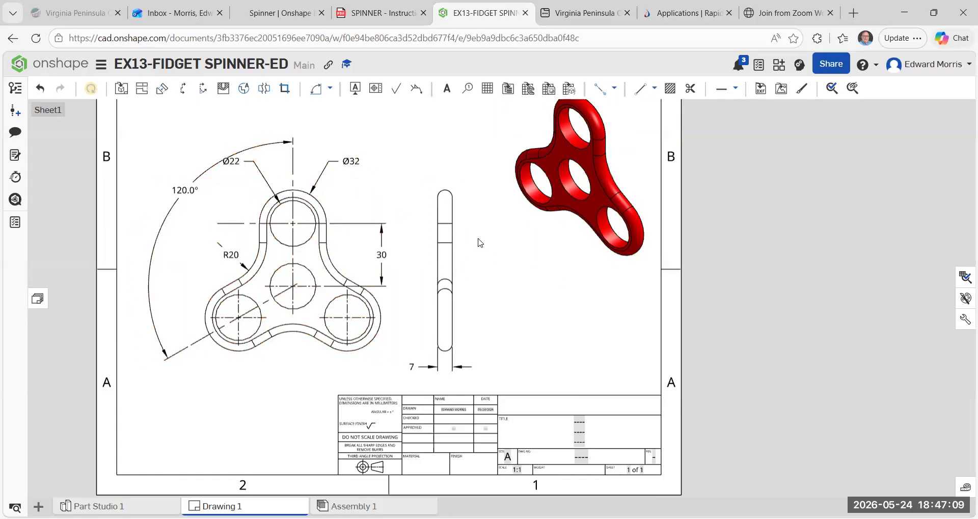
Move the Ø22 and Ø32 dimension texts closer to the top lobe and pull the angular dimension's arc in around the front view.
{"action": "mouse_move", "coordinate": [188, 190]}
{"action": "left_mouse_down"}
{"action": "mouse_move", "coordinate": [175, 182]}
{"action": "mouse_move", "coordinate": [109, 190]}
{"action": "mouse_move", "coordinate": [171, 190]}
{"action": "left_mouse_up"}
{"action": "mouse_move", "coordinate": [239, 182]}
{"action": "left_mouse_down"}
{"action": "mouse_move", "coordinate": [259, 179]}
{"action": "mouse_move", "coordinate": [250, 169]}
{"action": "left_mouse_up"}
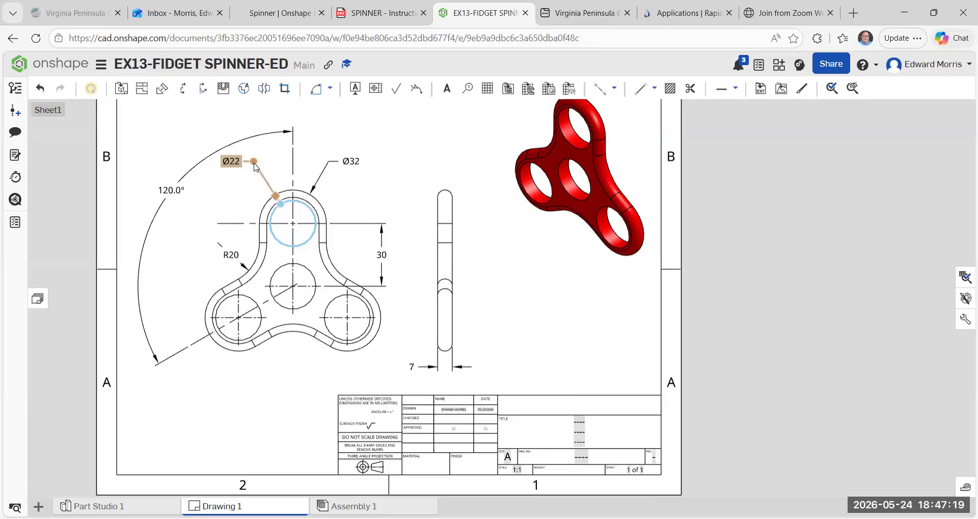
{"action": "mouse_move", "coordinate": [256, 169]}
{"action": "left_mouse_down"}
{"action": "mouse_move", "coordinate": [251, 186]}
{"action": "mouse_move", "coordinate": [257, 158]}
{"action": "mouse_move", "coordinate": [241, 162]}
{"action": "mouse_move", "coordinate": [246, 178]}
{"action": "left_mouse_up"}
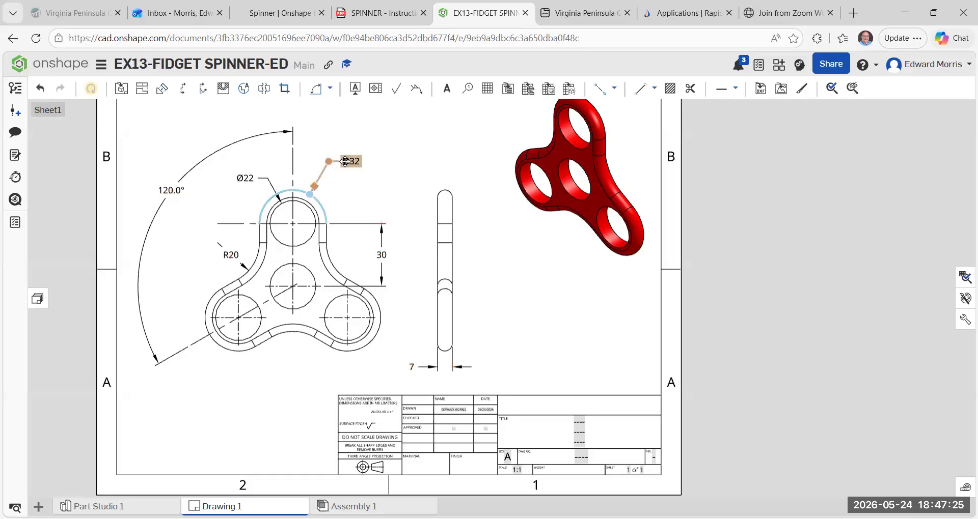
{"action": "left_click_drag", "start_coordinate": [345, 162], "coordinate": [331, 171]}
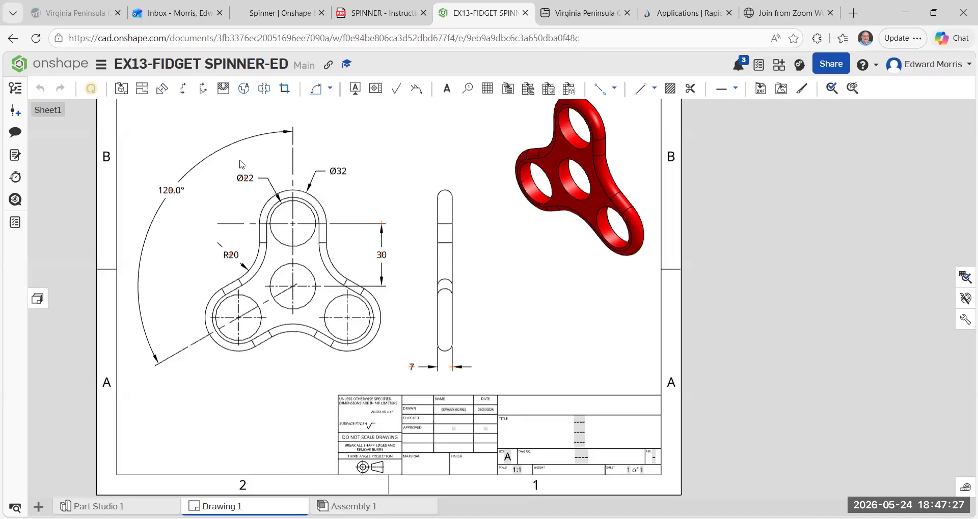
{"action": "left_click_drag", "start_coordinate": [173, 191], "coordinate": [184, 226]}
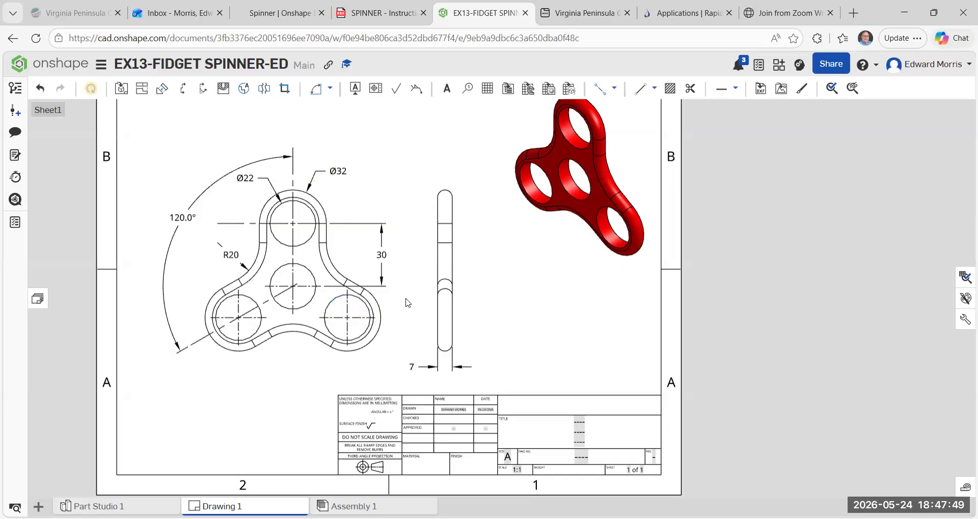
Add a radial dimension to the rounded top end of the side view, with its text above and left of the arc.
{"action": "scroll", "coordinate": [454, 343], "scroll_direction": "up", "scroll_amount": 1}
{"action": "scroll", "coordinate": [481, 225], "scroll_direction": "down", "scroll_amount": 1}
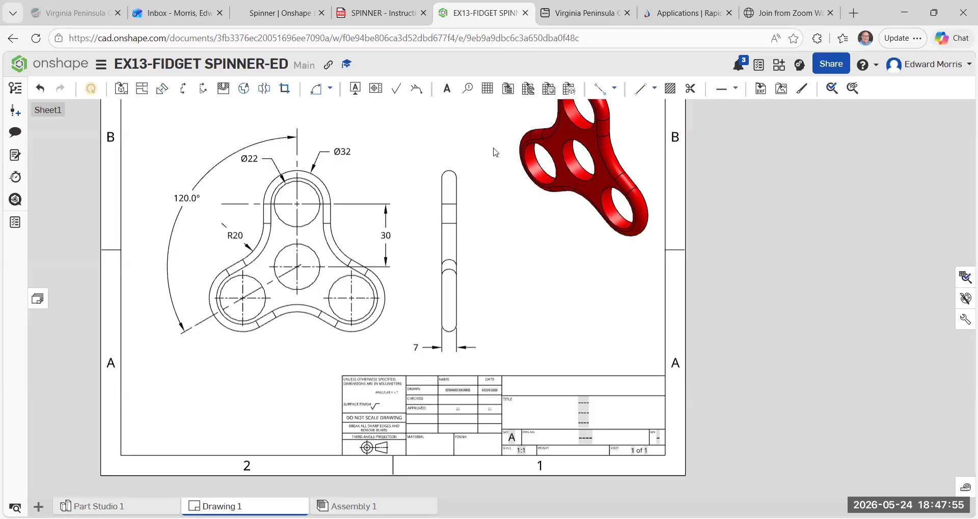
{"action": "scroll", "coordinate": [494, 151], "scroll_direction": "up", "scroll_amount": 1}
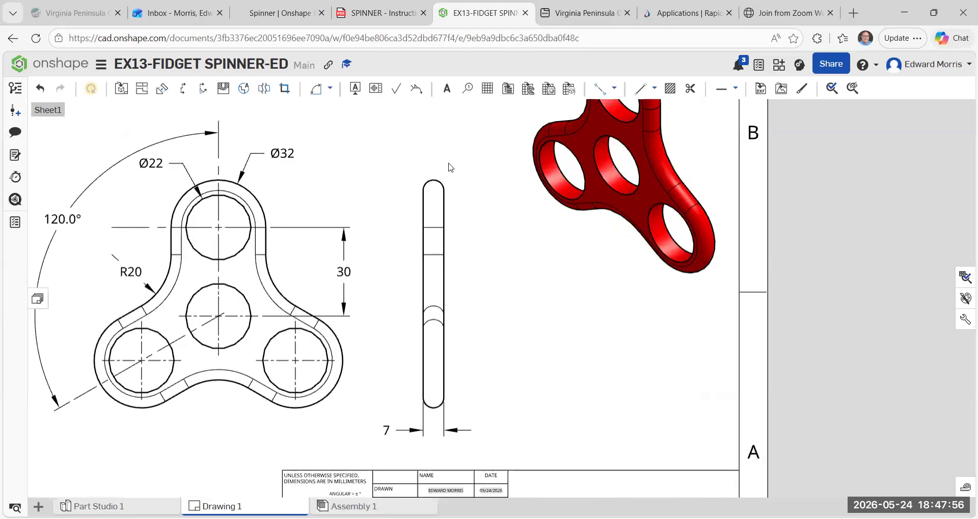
{"action": "left_click", "coordinate": [329, 90]}
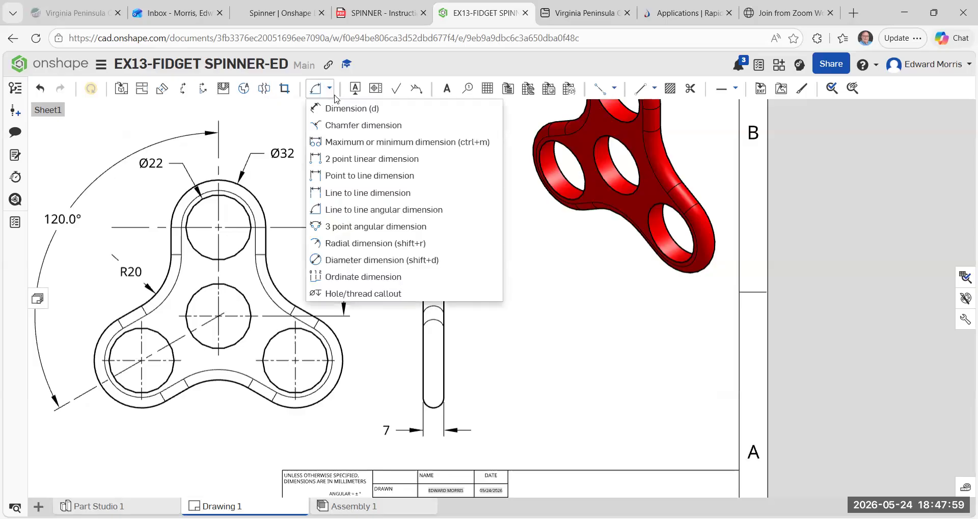
{"action": "left_click", "coordinate": [341, 244]}
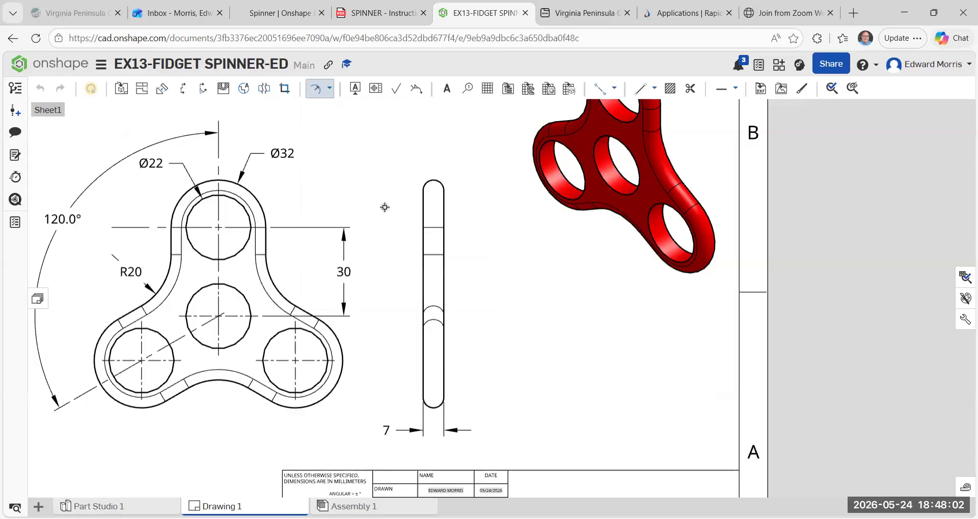
{"action": "left_click", "coordinate": [430, 181]}
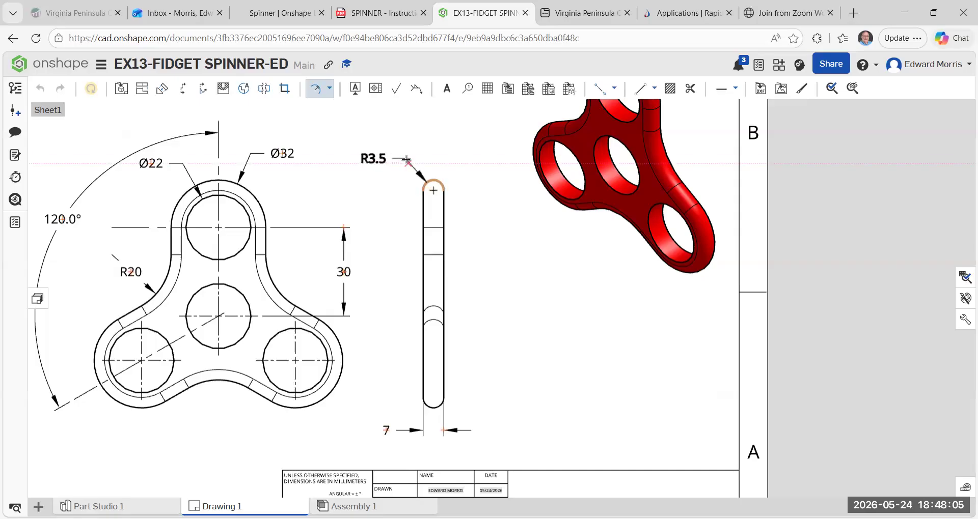
{"action": "left_click", "coordinate": [406, 161]}
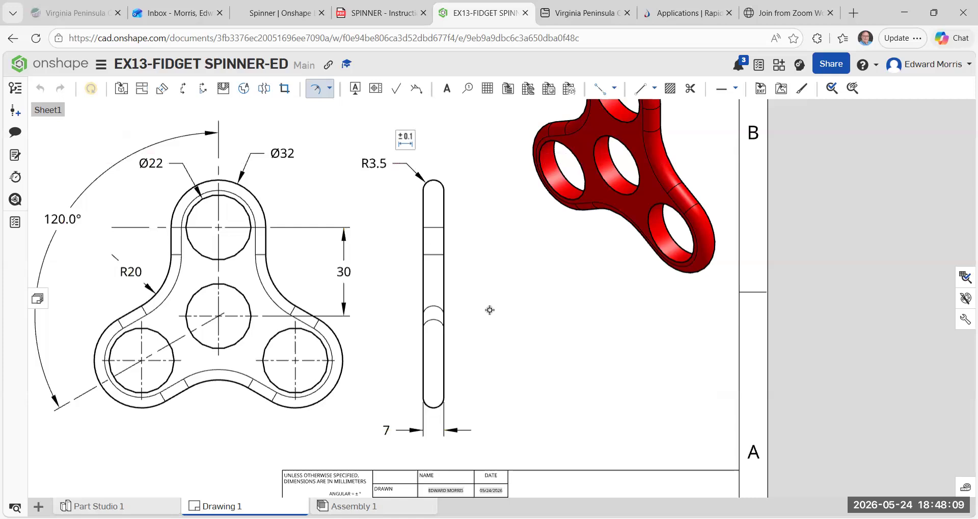
{"action": "key", "text": "Escape"}
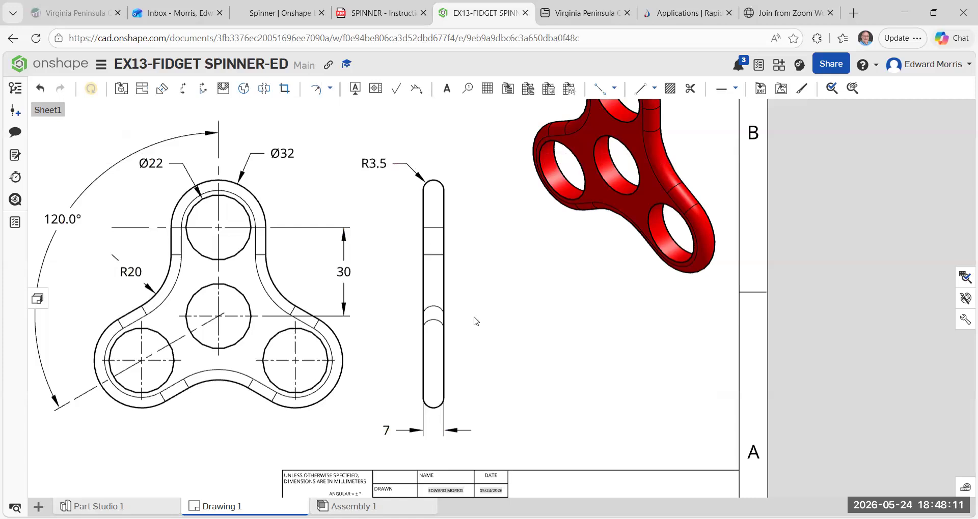
Place a note reading "FRONT VIEW" below the front view.
{"action": "middle_click_drag", "start_coordinate": [218, 301], "coordinate": [234, 223]}
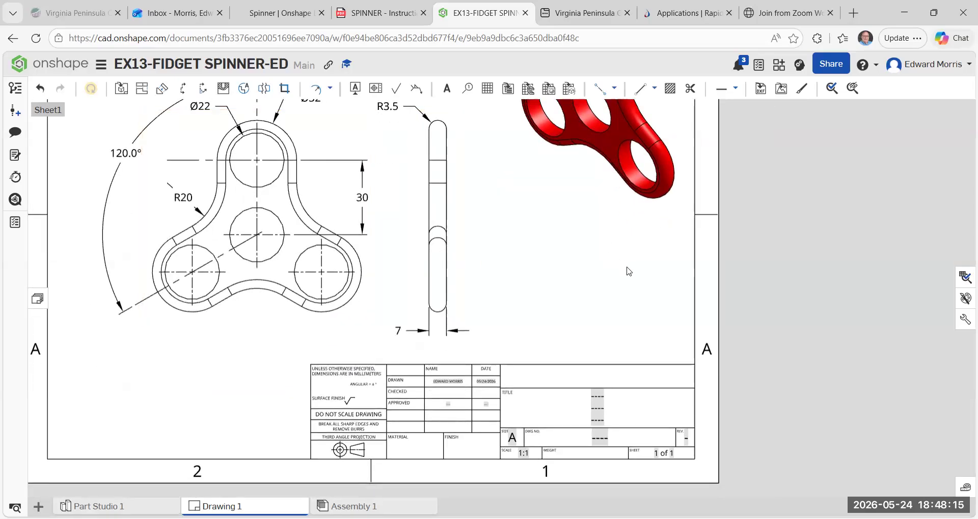
{"action": "scroll", "coordinate": [628, 270], "scroll_direction": "down", "scroll_amount": 2}
{"action": "scroll", "coordinate": [633, 350], "scroll_direction": "up", "scroll_amount": 2}
{"action": "middle_click_drag", "start_coordinate": [636, 349], "coordinate": [633, 331]}
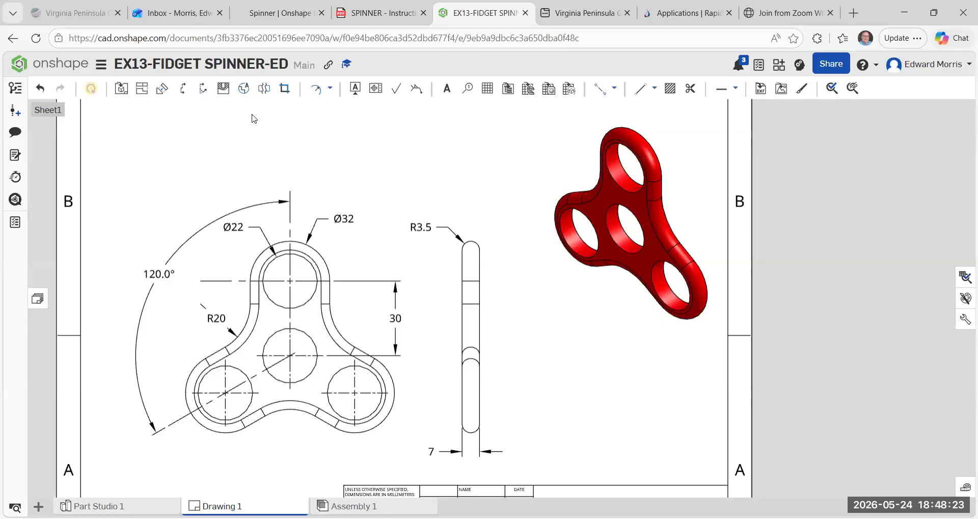
{"action": "left_click", "coordinate": [448, 91]}
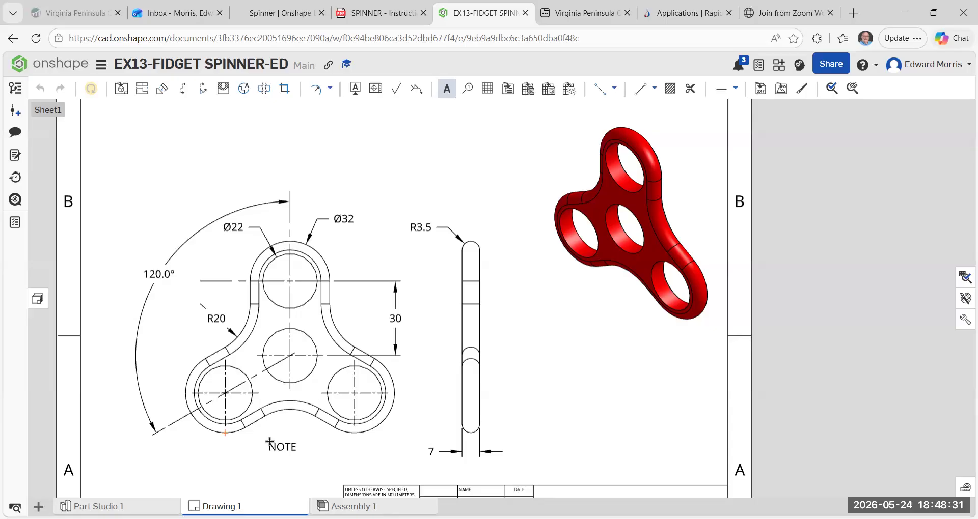
{"action": "left_click", "coordinate": [270, 444]}
{"action": "type", "text": "FRQ"}
{"action": "key", "text": "BackSpace"}
{"action": "type", "text": "ONT VIEW"}
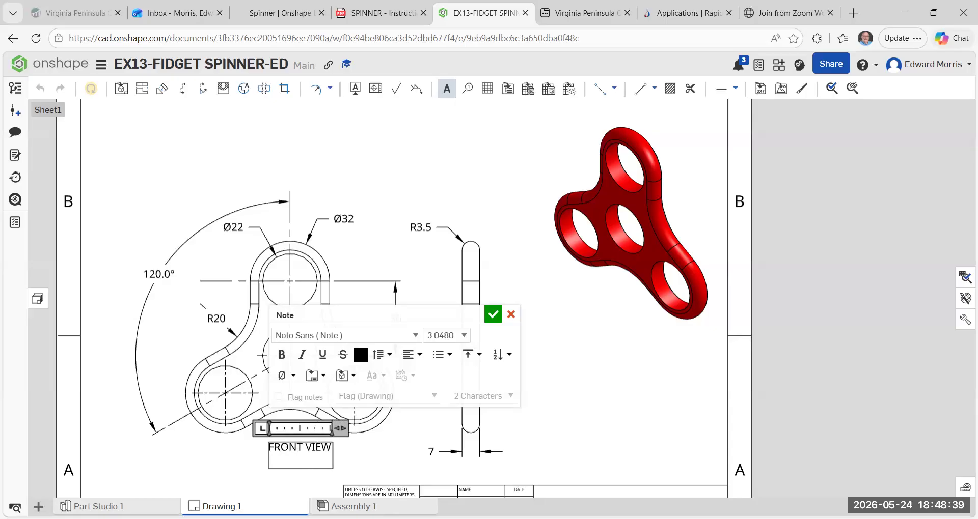
Make the FRONT VIEW note bold and underlined, and widen its text box so it fits on one line.
{"action": "left_click_drag", "start_coordinate": [332, 448], "coordinate": [258, 447]}
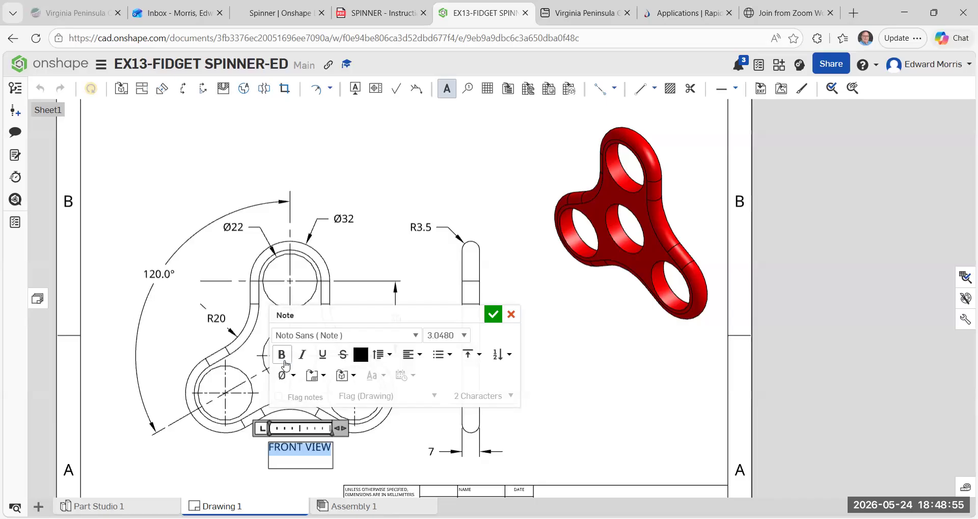
{"action": "left_click", "coordinate": [282, 355]}
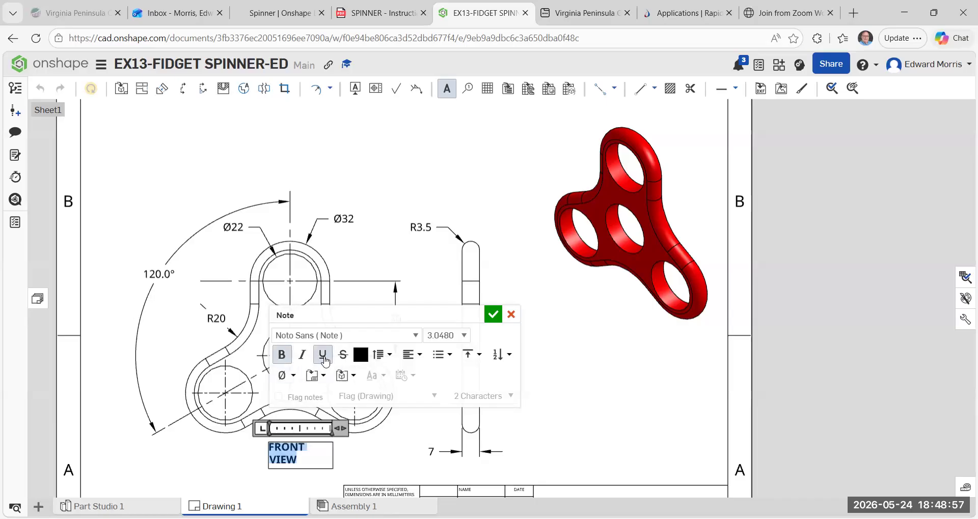
{"action": "left_click", "coordinate": [322, 355]}
{"action": "left_click", "coordinate": [492, 314]}
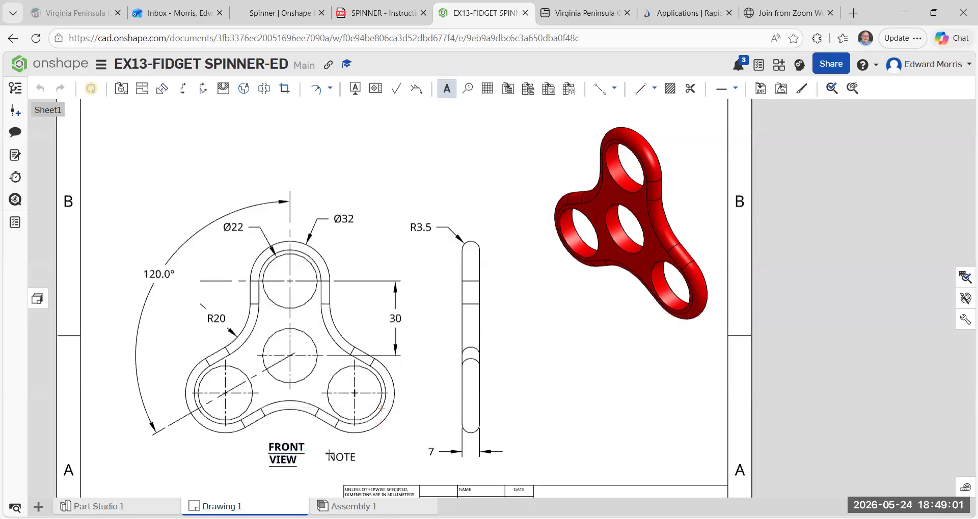
{"action": "key", "text": "Escape"}
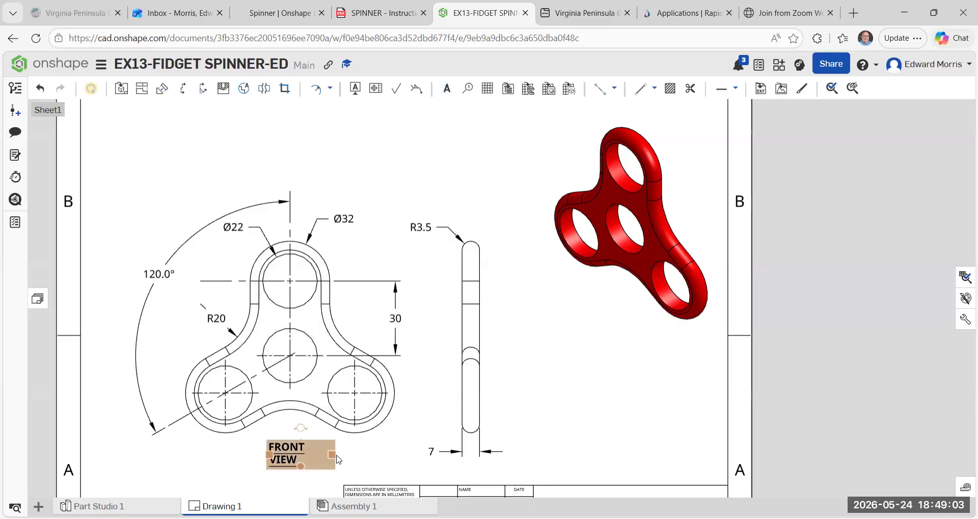
{"action": "left_click_drag", "start_coordinate": [334, 456], "coordinate": [342, 456]}
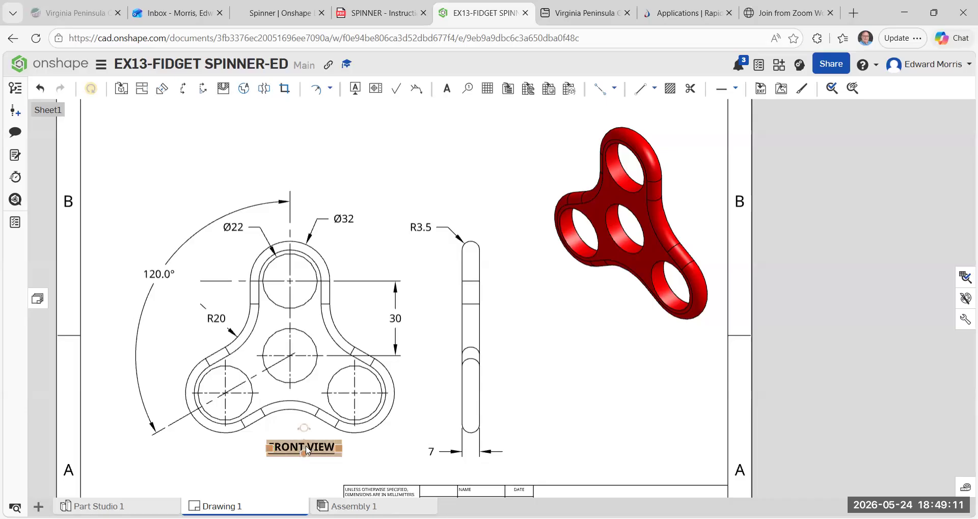
Raise the front view on the sheet and center the FRONT VIEW label just beneath it.
{"action": "left_click_drag", "start_coordinate": [307, 451], "coordinate": [292, 446]}
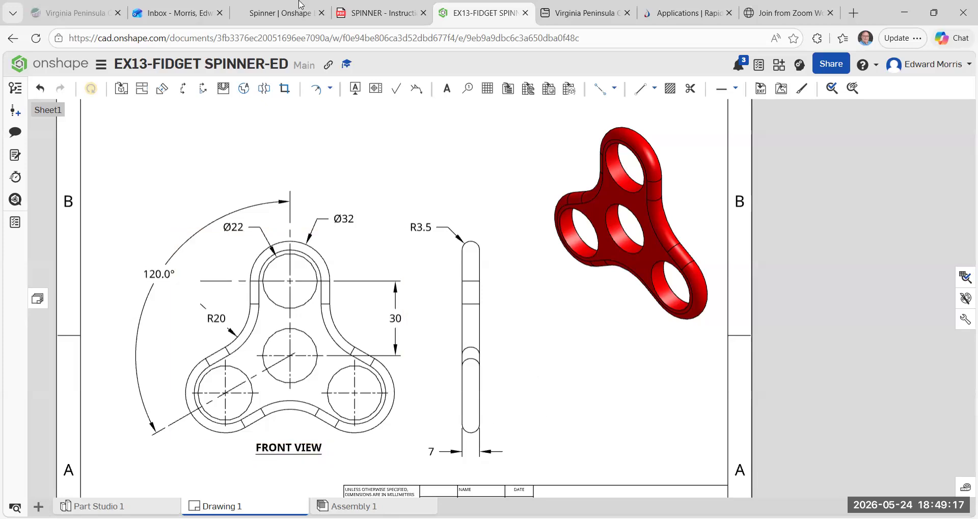
{"action": "left_click_drag", "start_coordinate": [298, 240], "coordinate": [296, 198]}
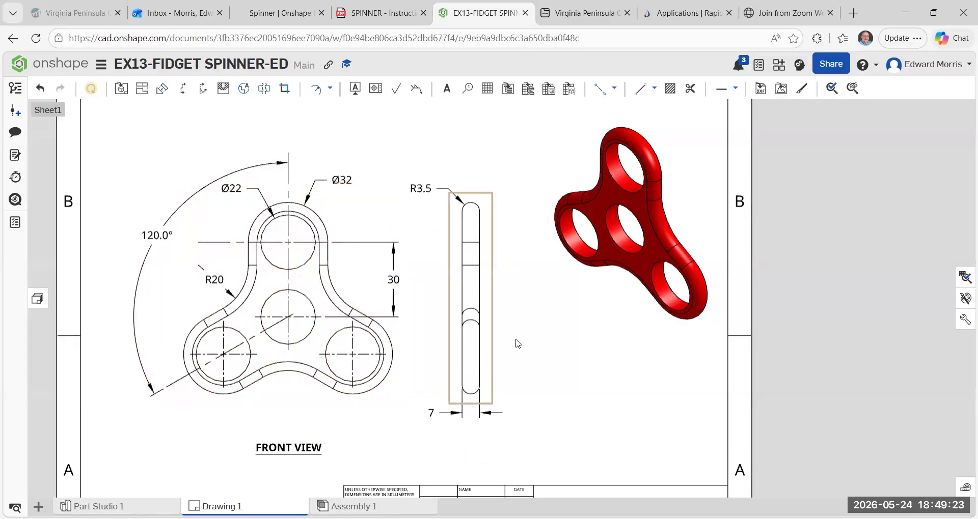
{"action": "left_click", "coordinate": [275, 451]}
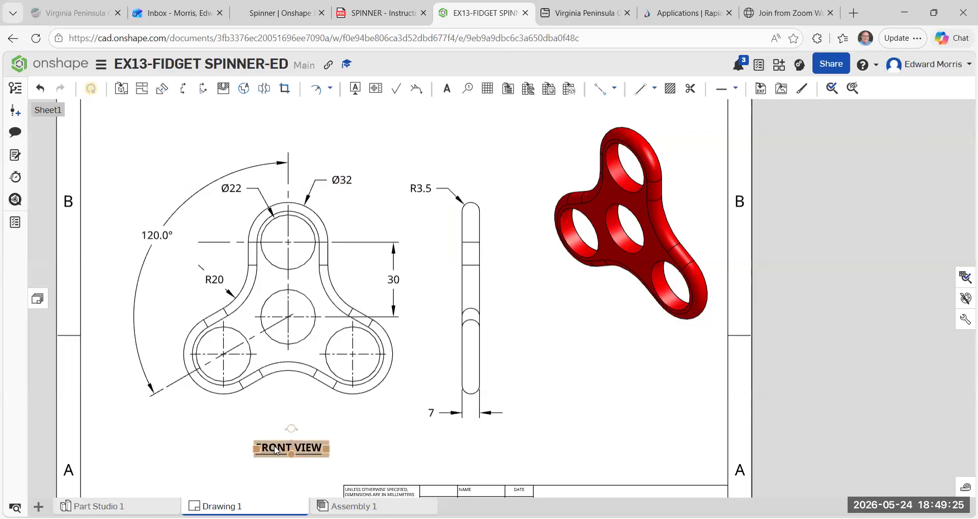
{"action": "left_click_drag", "start_coordinate": [275, 449], "coordinate": [270, 415]}
{"action": "left_click", "coordinate": [296, 447]}
{"action": "left_click", "coordinate": [295, 421]}
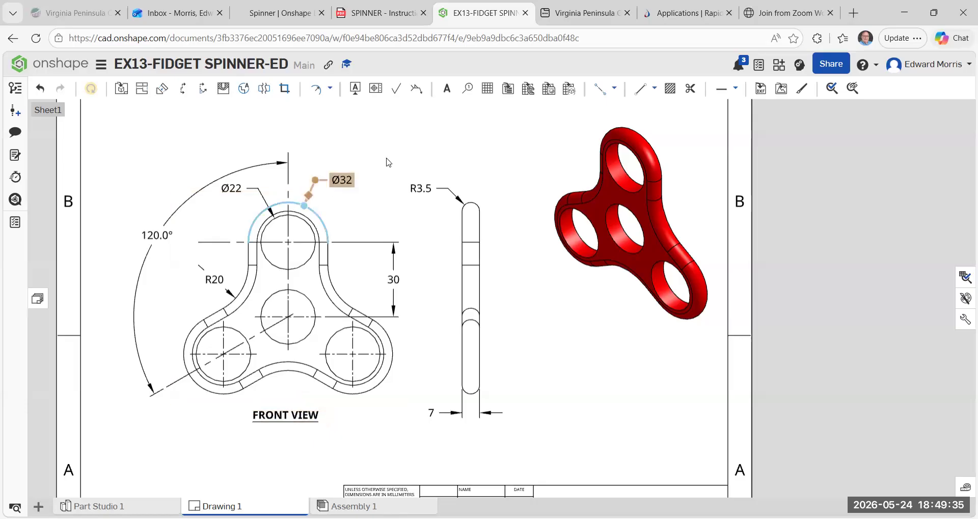
Add a bold, underlined note reading "RS VIEW" below the side view's thickness dimension.
{"action": "left_click", "coordinate": [450, 95]}
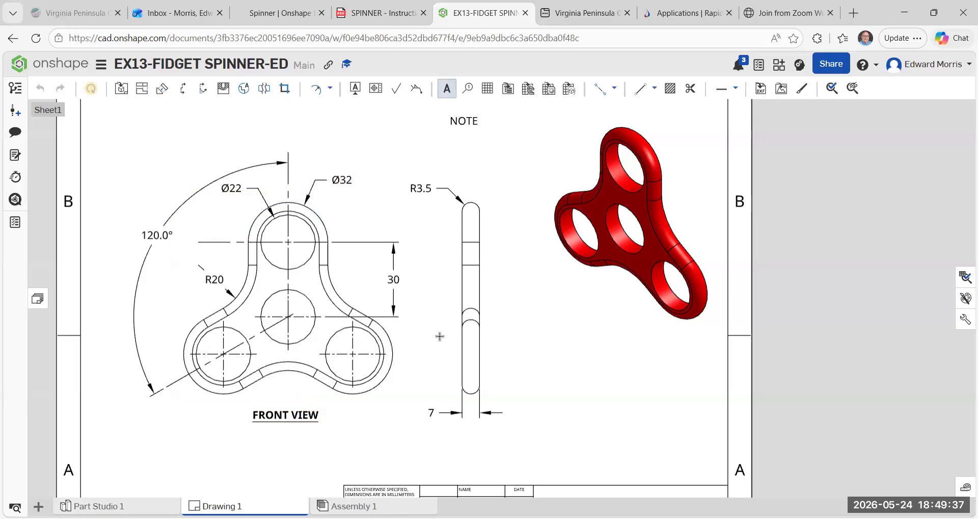
{"action": "left_click", "coordinate": [452, 445]}
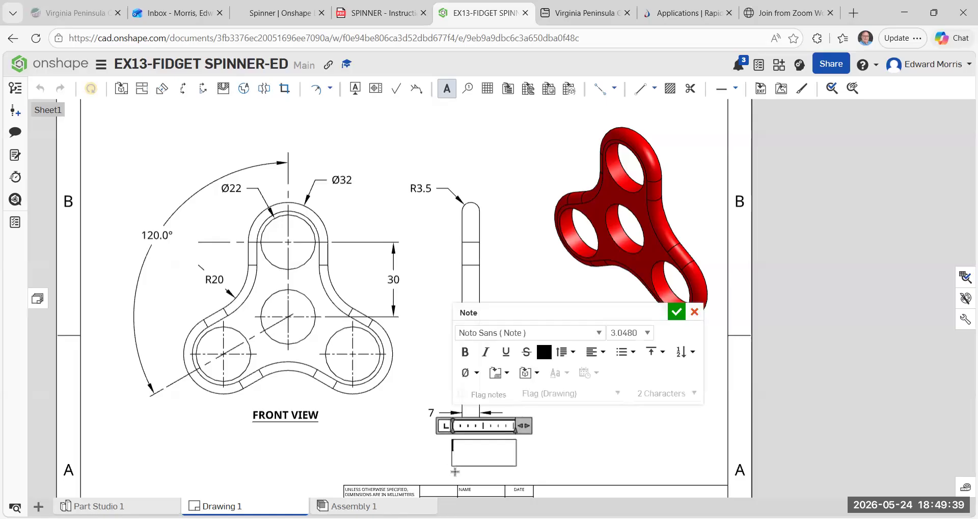
{"action": "type", "text": "RS VIEW"}
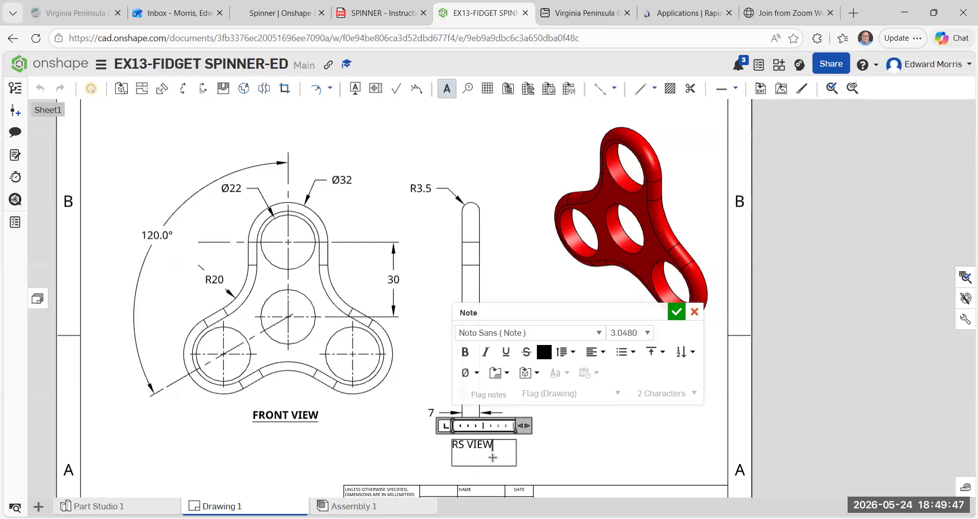
{"action": "left_click_drag", "start_coordinate": [493, 445], "coordinate": [432, 445]}
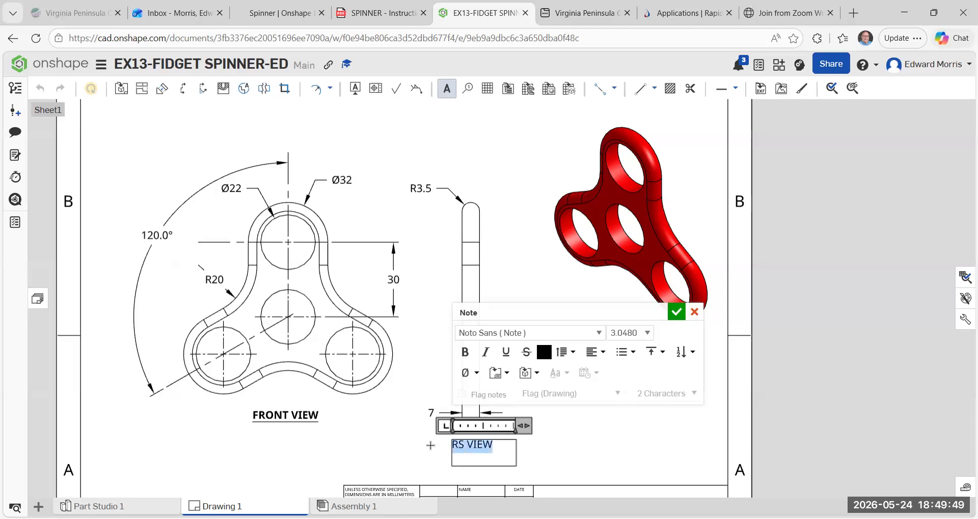
{"action": "left_click", "coordinate": [466, 353]}
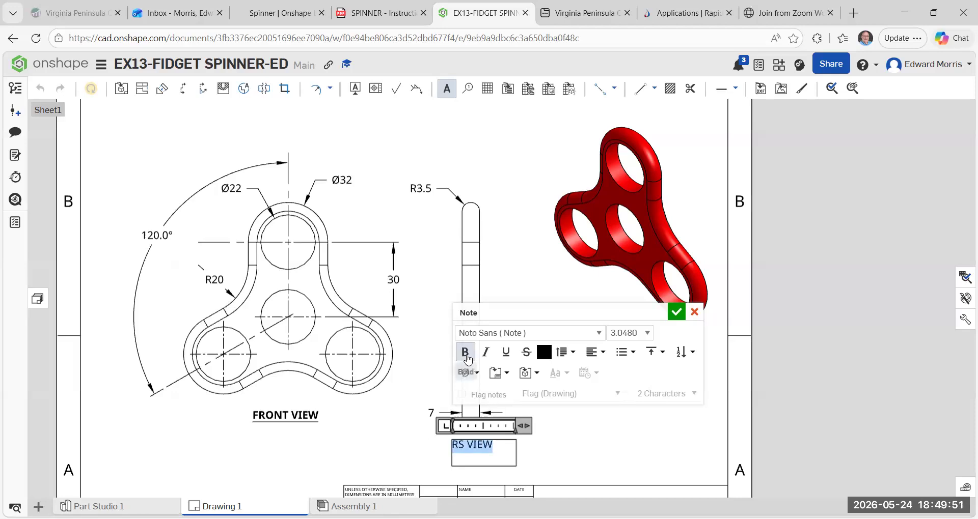
{"action": "left_click", "coordinate": [511, 357]}
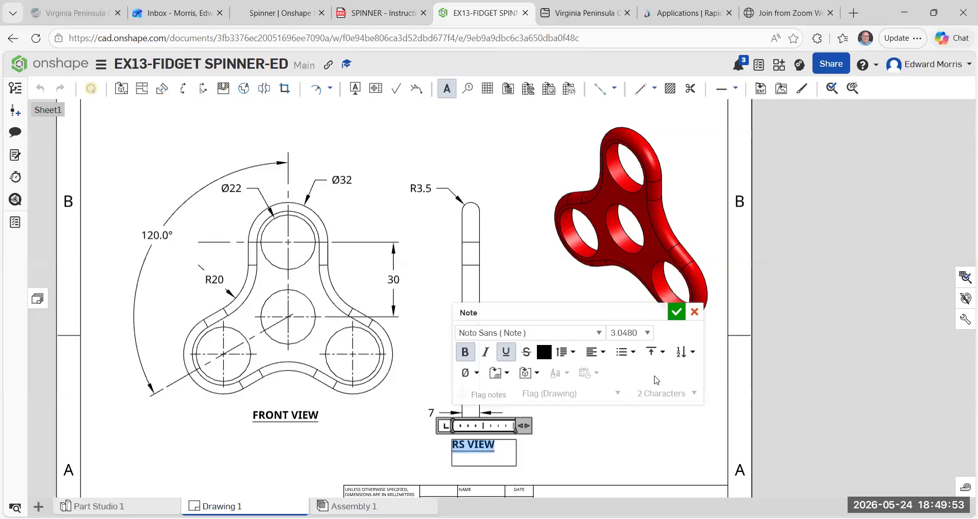
{"action": "left_click", "coordinate": [579, 433]}
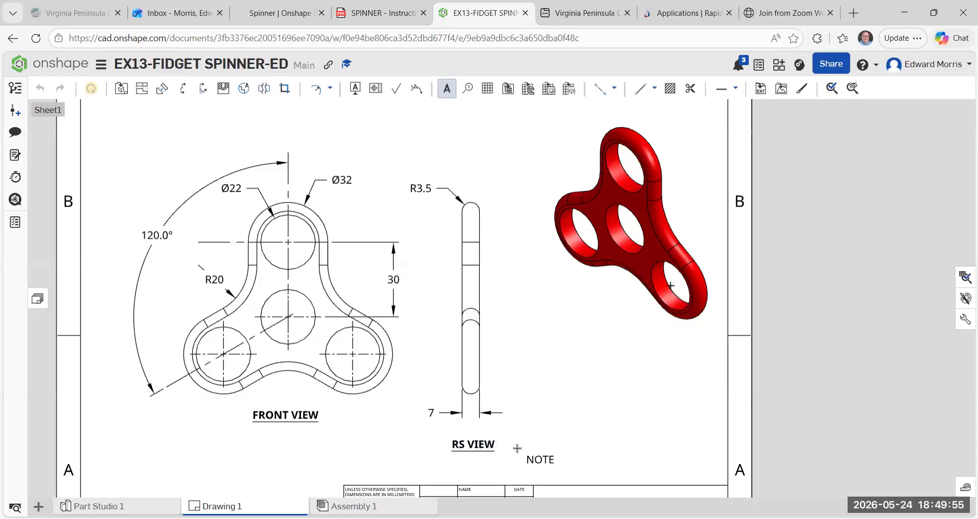
{"action": "key", "text": "Escape"}
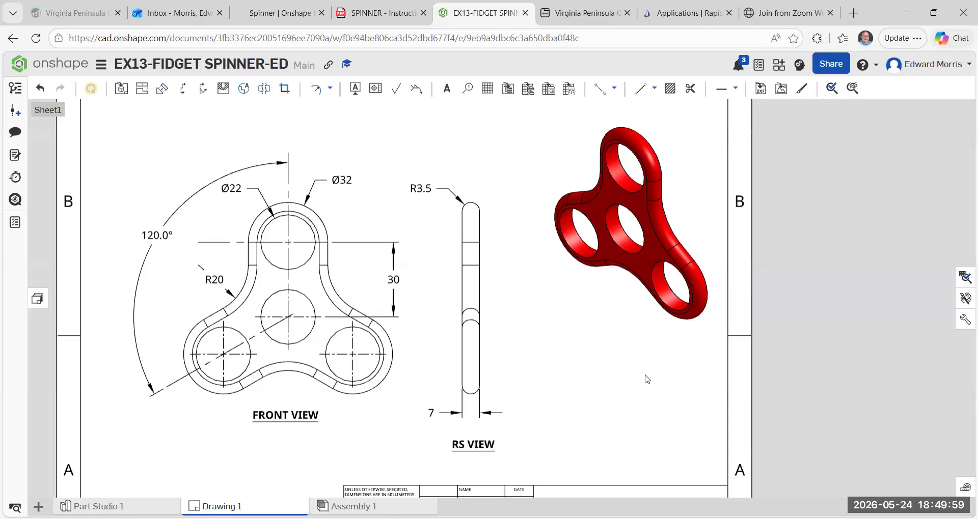
Add a bold, underlined note reading "ISO VIEW" below and left of the shaded isometric's lower lobe.
{"action": "scroll", "coordinate": [642, 380], "scroll_direction": "down", "scroll_amount": 3}
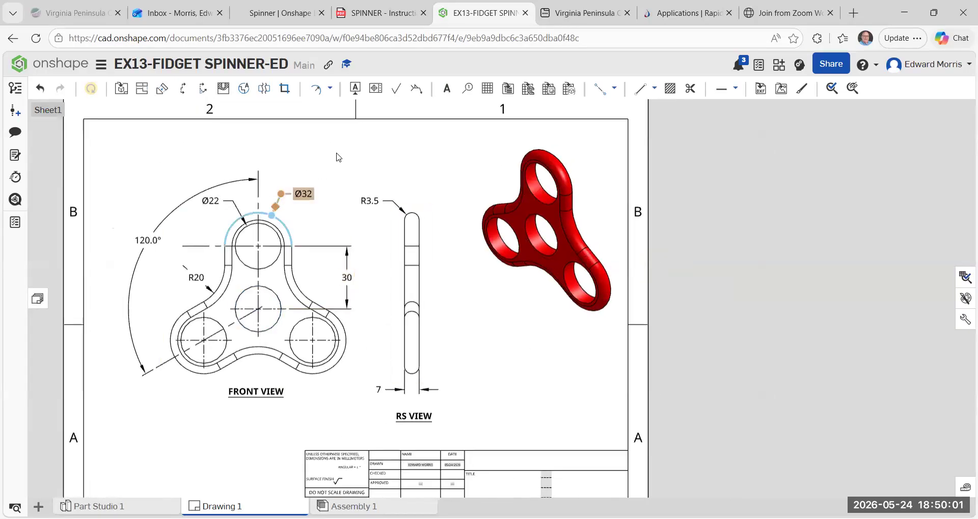
{"action": "left_click", "coordinate": [447, 95]}
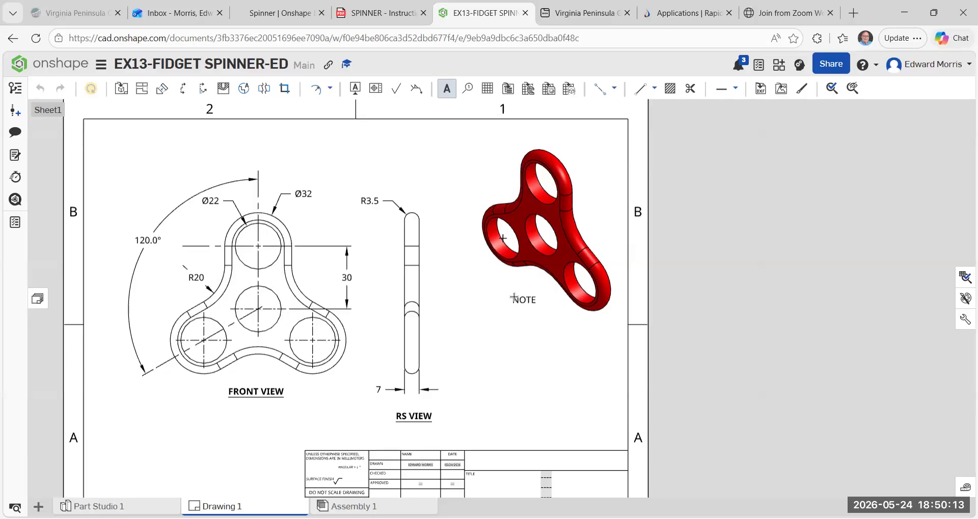
{"action": "left_click", "coordinate": [514, 298]}
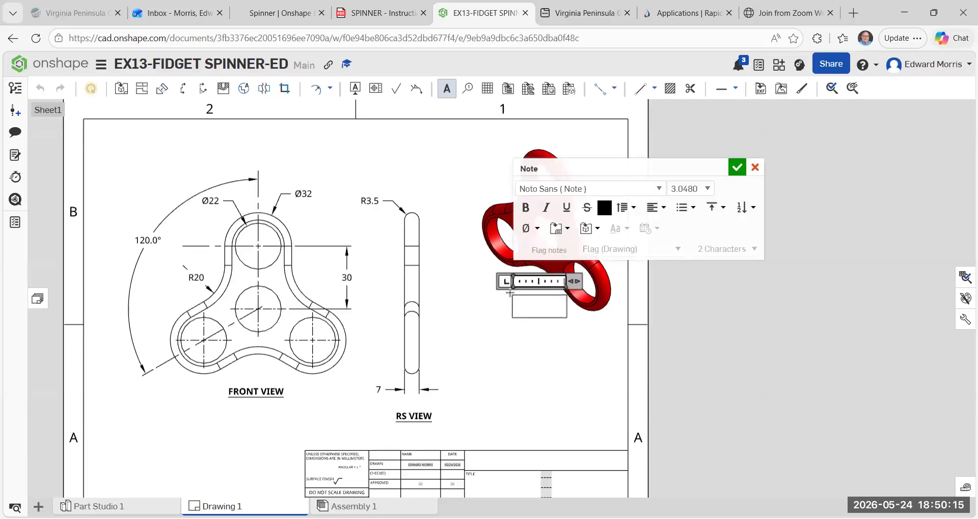
{"action": "type", "text": "ISO VIEW"}
{"action": "left_click_drag", "start_coordinate": [553, 300], "coordinate": [511, 301]}
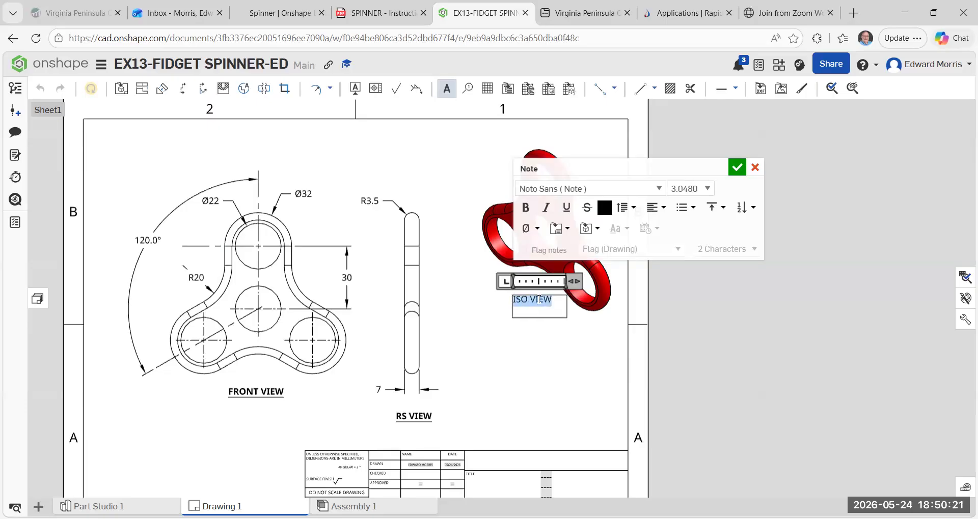
{"action": "left_click", "coordinate": [527, 212]}
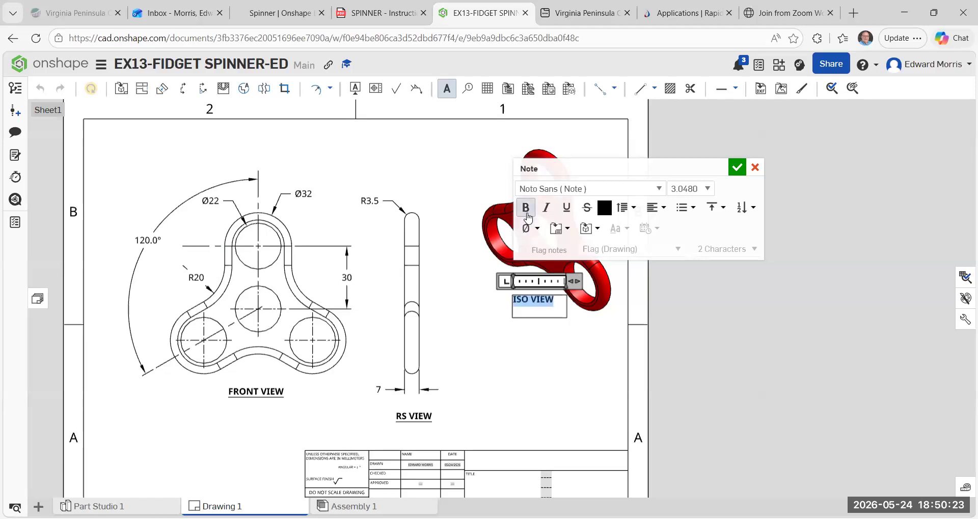
{"action": "left_click", "coordinate": [569, 211]}
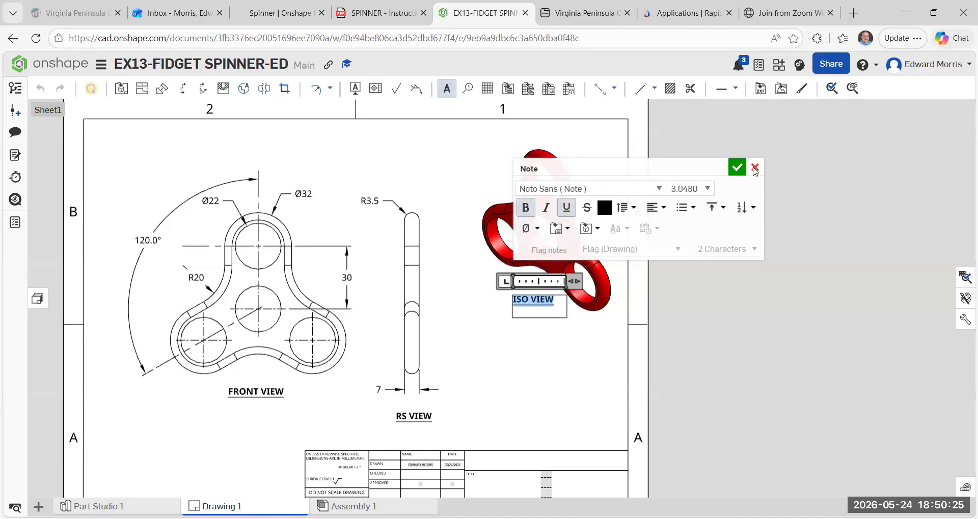
{"action": "left_click", "coordinate": [738, 168]}
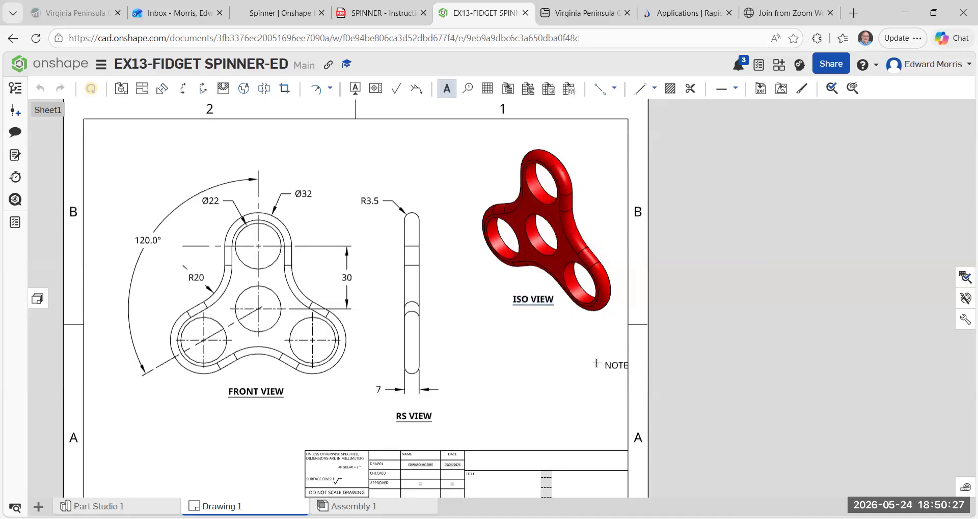
End note placement, check the finished spinner in Part Studio 1, and return to the drawing.
{"action": "key", "text": "Escape"}
{"action": "scroll", "coordinate": [545, 346], "scroll_direction": "down", "scroll_amount": 3}
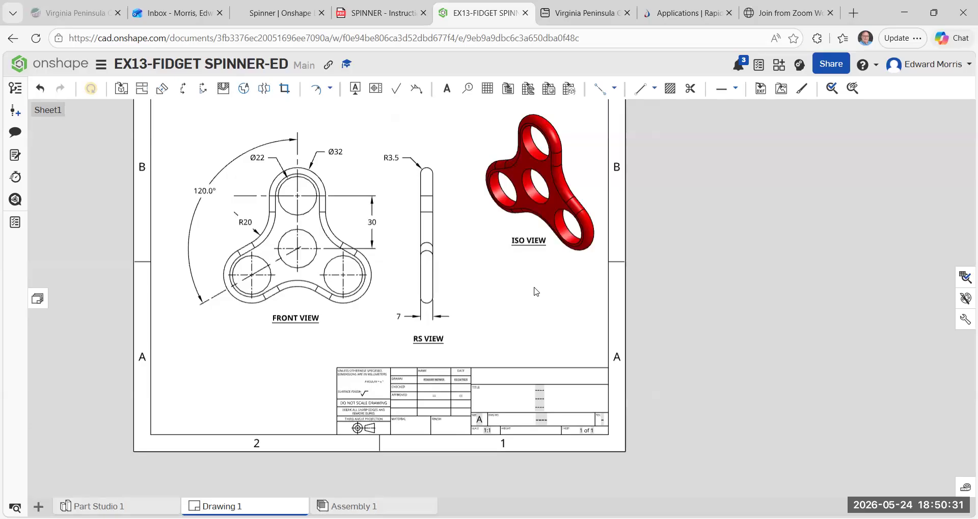
{"action": "scroll", "coordinate": [536, 291], "scroll_direction": "up", "scroll_amount": 1}
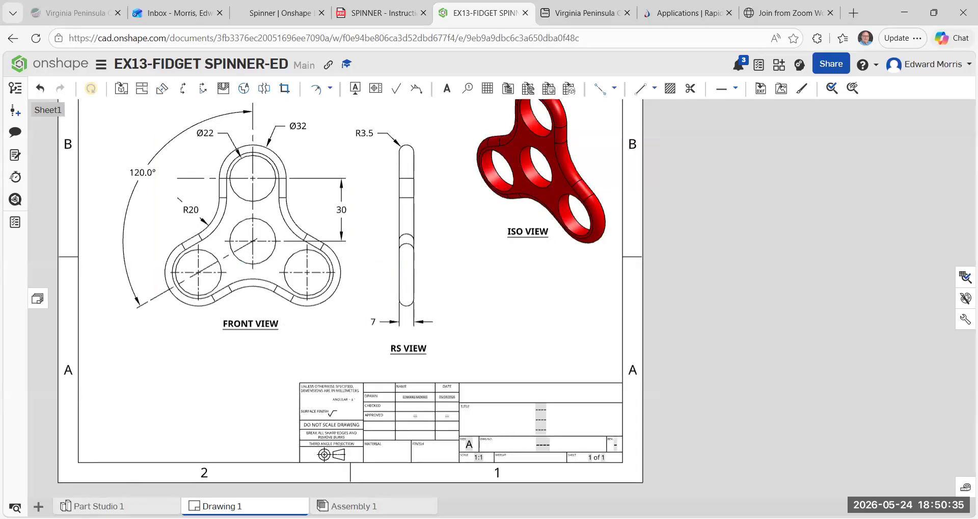
{"action": "left_click", "coordinate": [96, 506]}
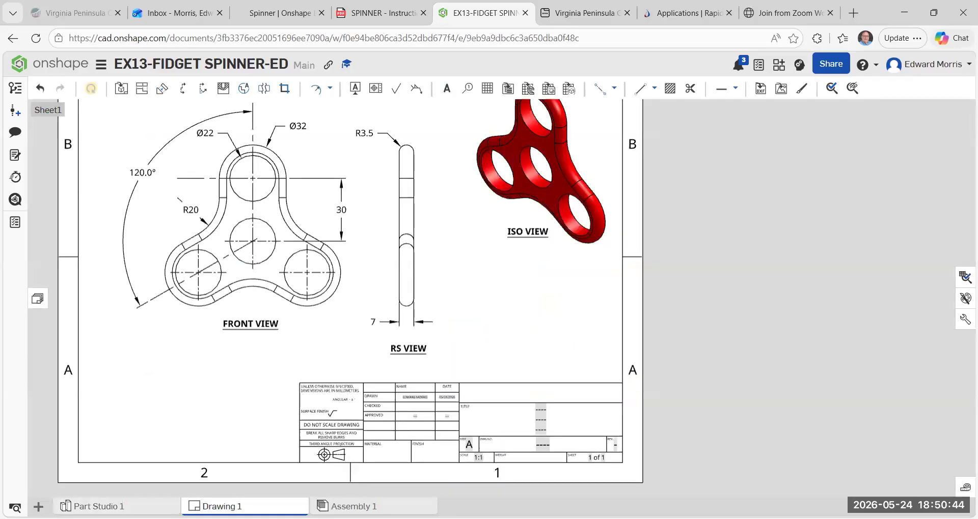
{"action": "left_click", "coordinate": [212, 506]}
Replace the placeholder in the first line of the title block's TITLE field with "VPCC".
{"action": "scroll", "coordinate": [550, 401], "scroll_direction": "up", "scroll_amount": 3}
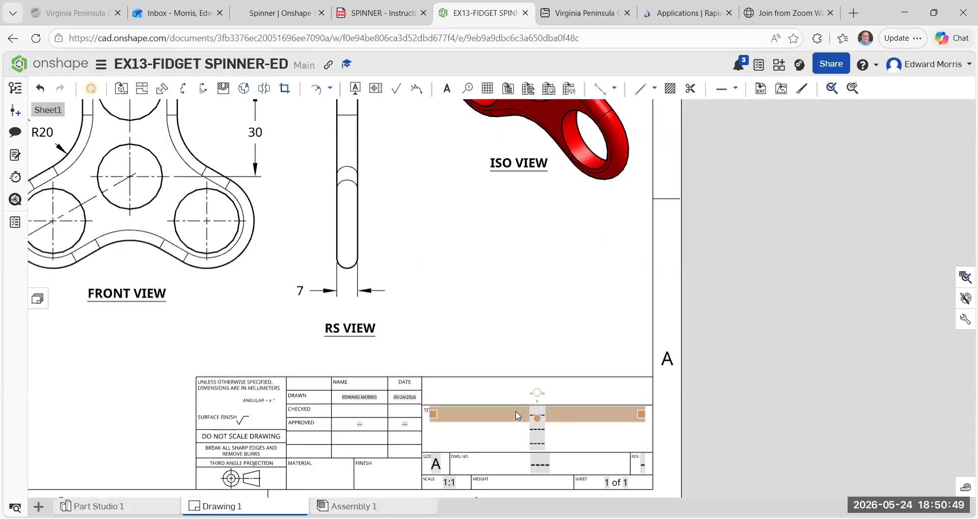
{"action": "double_click", "coordinate": [517, 416]}
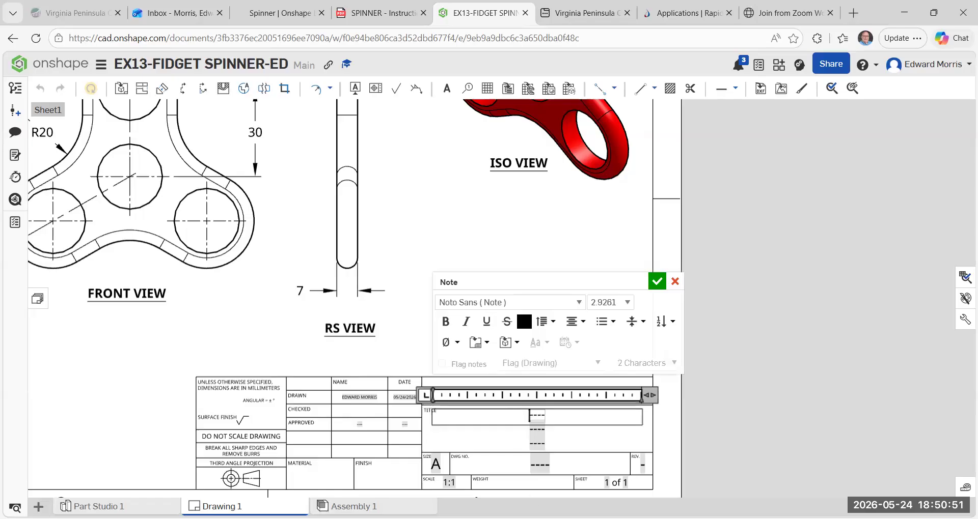
{"action": "type", "text": "VPCC"}
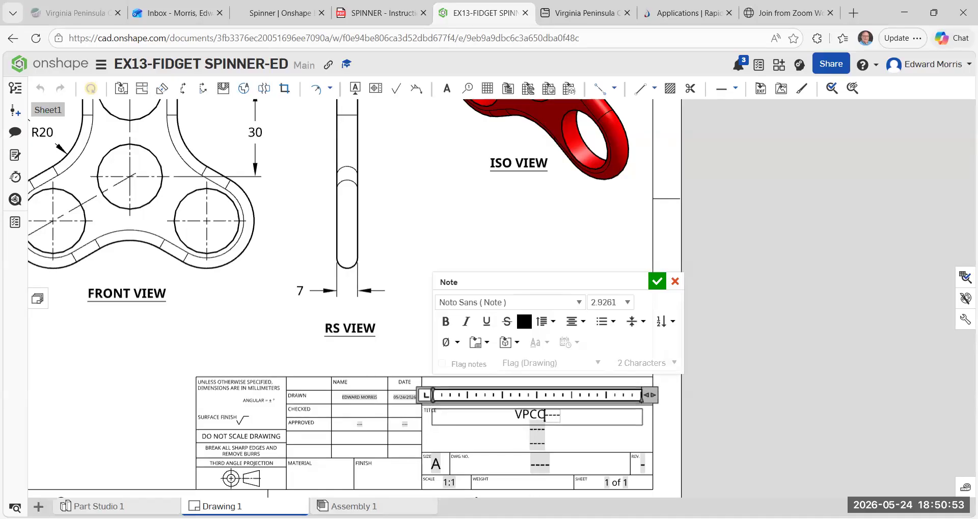
{"action": "key", "text": "Delete"}
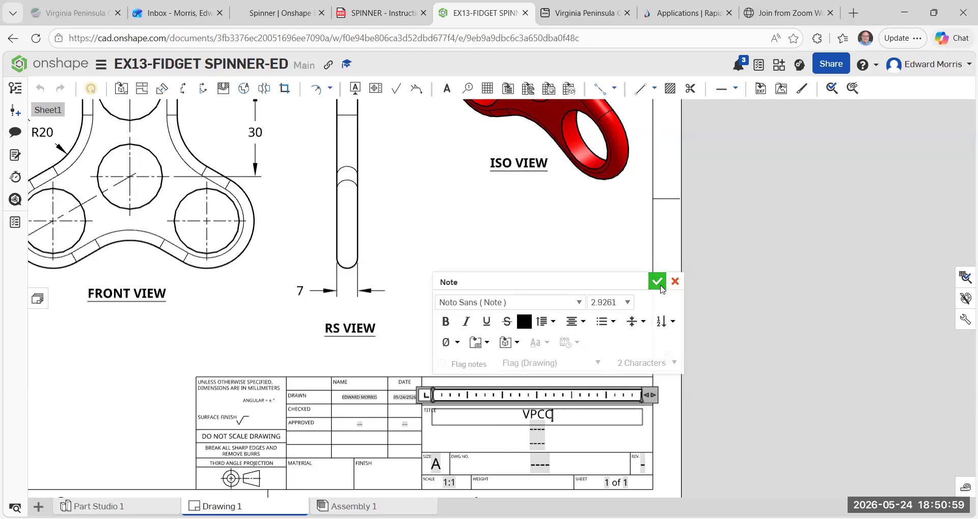
{"action": "left_click", "coordinate": [660, 290]}
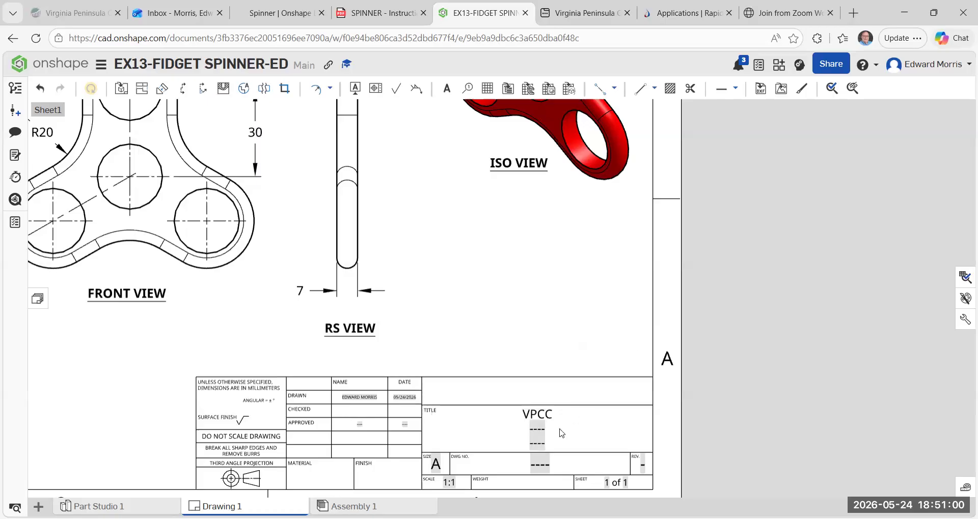
Replace the placeholder in the second line of the TITLE field with "CAD 120".
{"action": "double_click", "coordinate": [511, 431]}
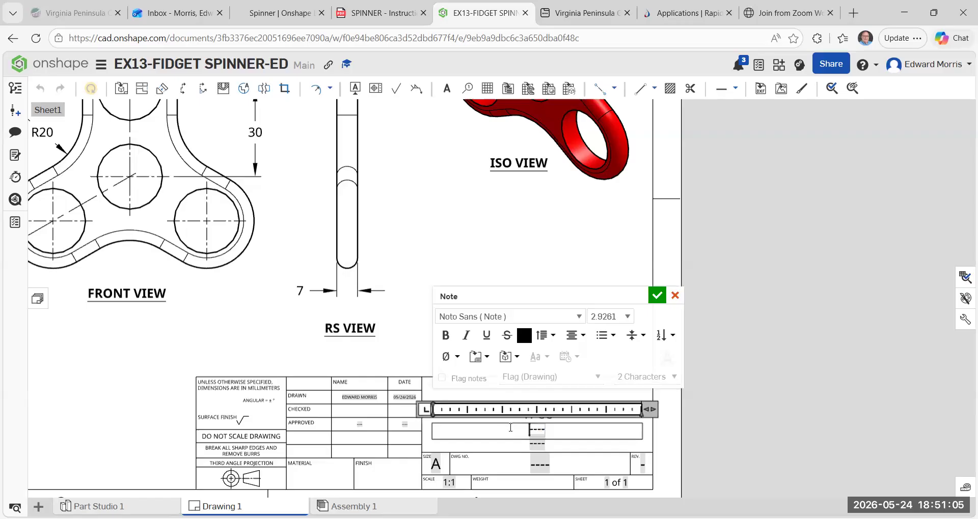
{"action": "type", "text": "CAD 12"}
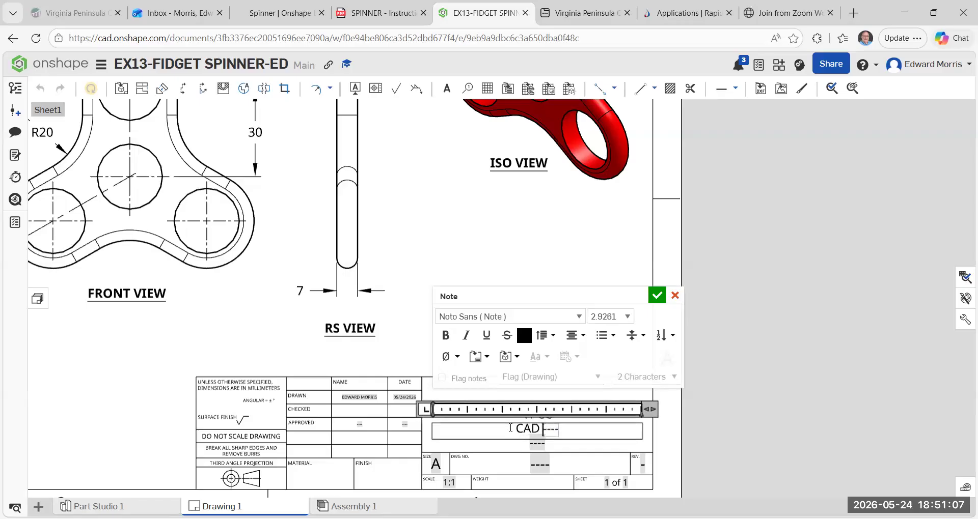
{"action": "type", "text": "0"}
{"action": "key", "text": "Delete"}
{"action": "key", "text": "Delete"}
{"action": "key", "text": "Delete"}
{"action": "key", "text": "Delete"}
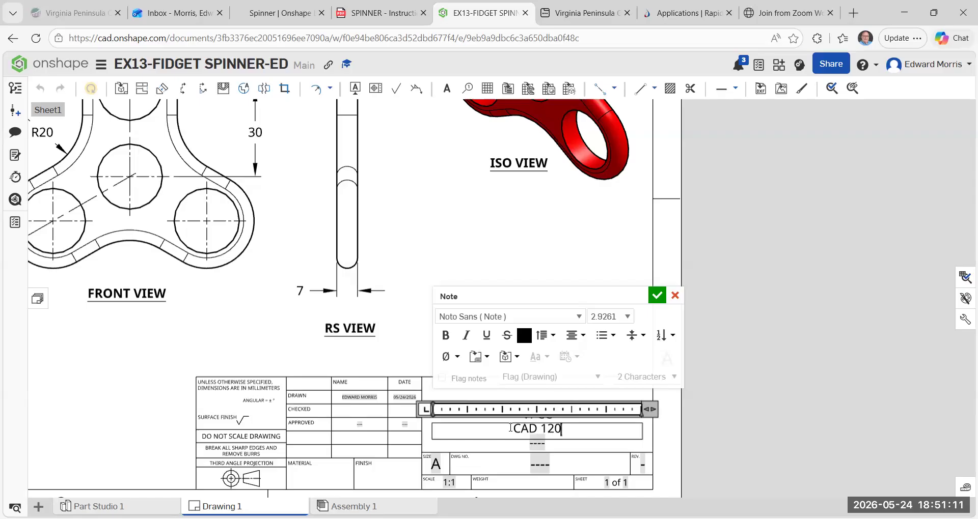
{"action": "left_click", "coordinate": [656, 297]}
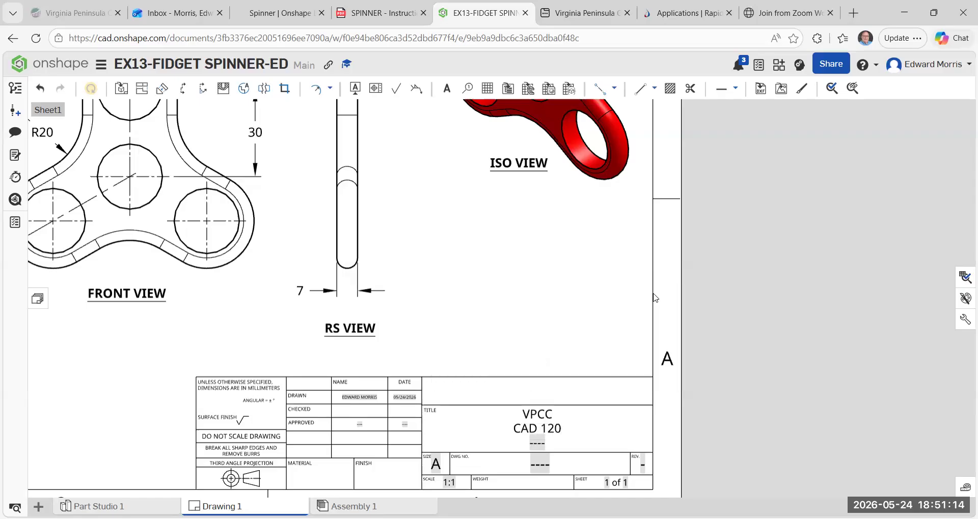
Replace the placeholder in the third line of the TITLE field with "FIDGET SPINNER".
{"action": "double_click", "coordinate": [511, 445]}
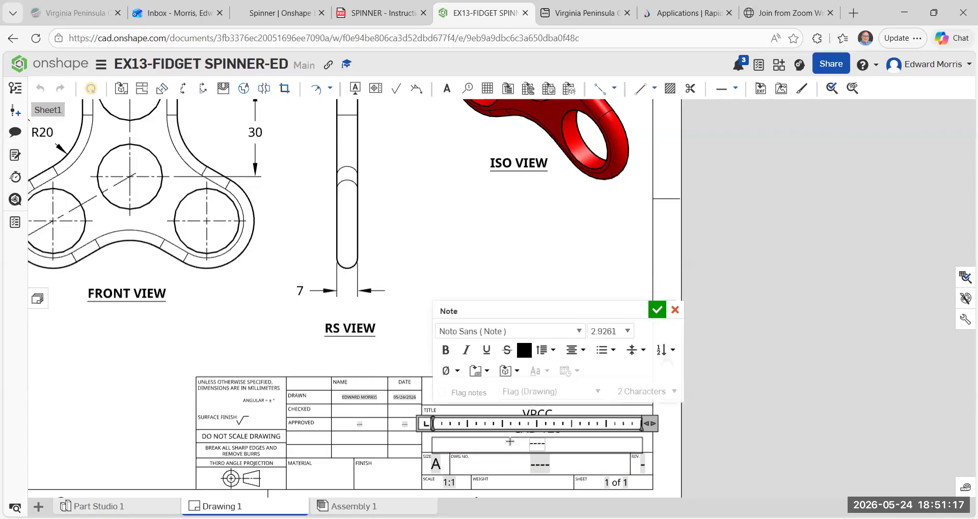
{"action": "type", "text": "FIG"}
{"action": "key", "text": "BackSpace"}
{"action": "type", "text": "DGE"}
{"action": "type", "text": "T S"}
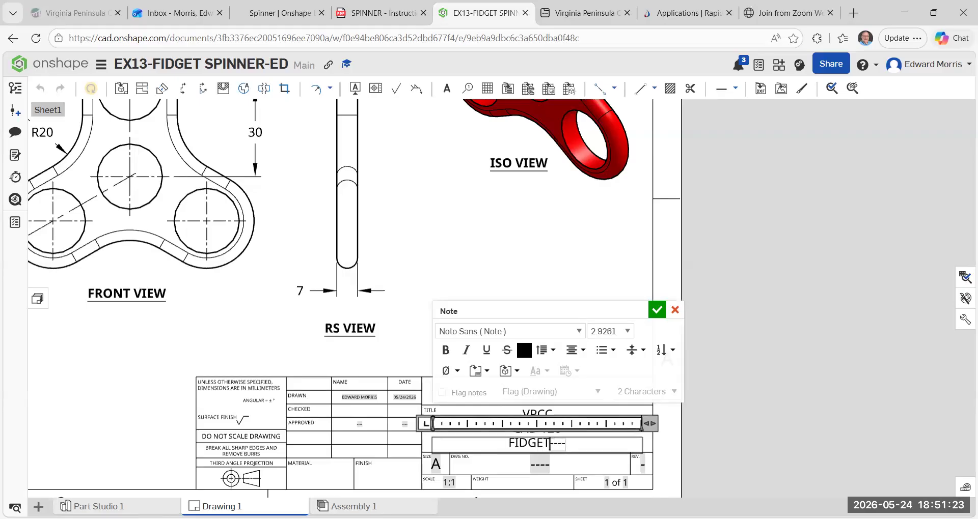
{"action": "type", "text": "P"}
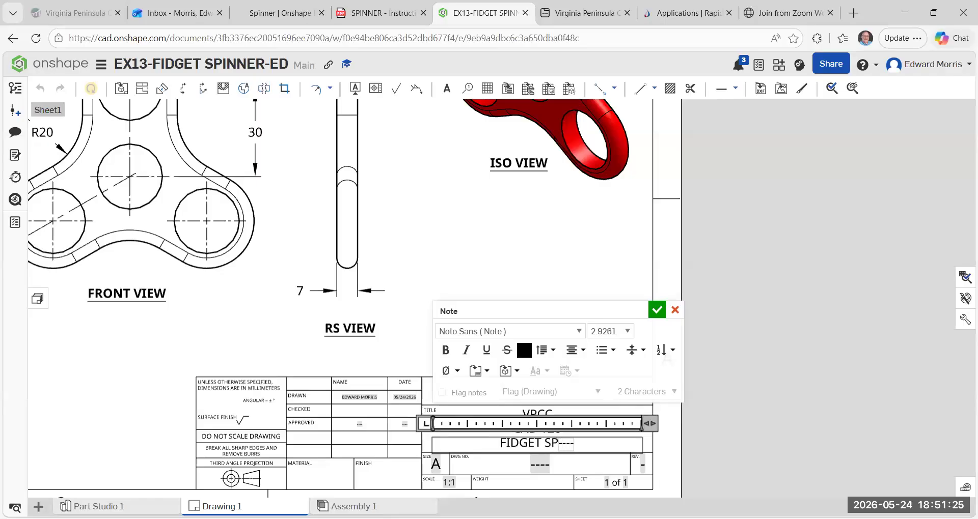
{"action": "type", "text": "INNE"}
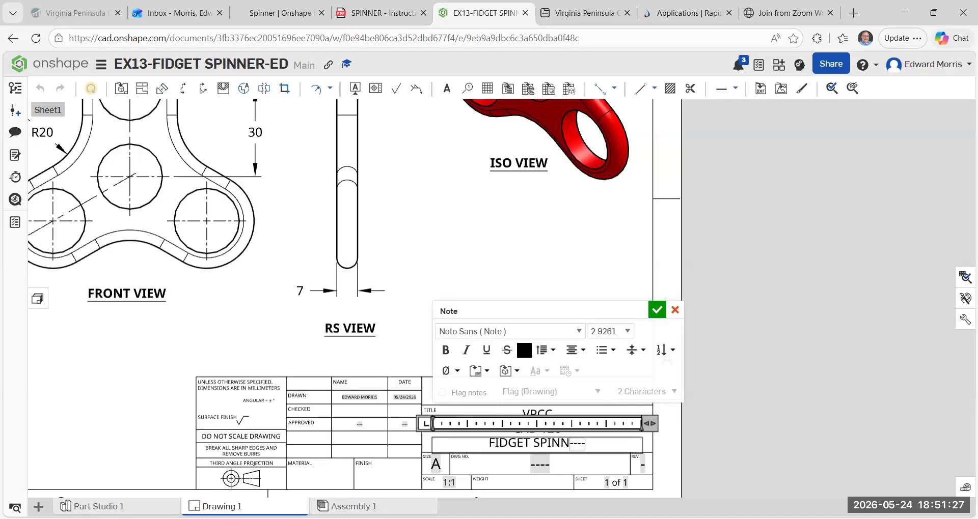
{"action": "type", "text": "R"}
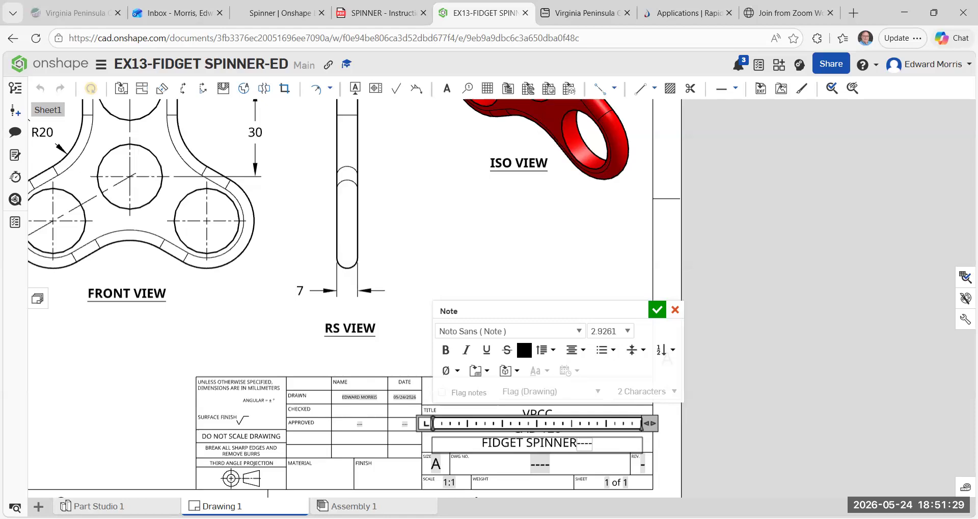
{"action": "key", "text": "Delete"}
{"action": "key", "text": "Delete"}
{"action": "key", "text": "Delete"}
{"action": "key", "text": "Delete"}
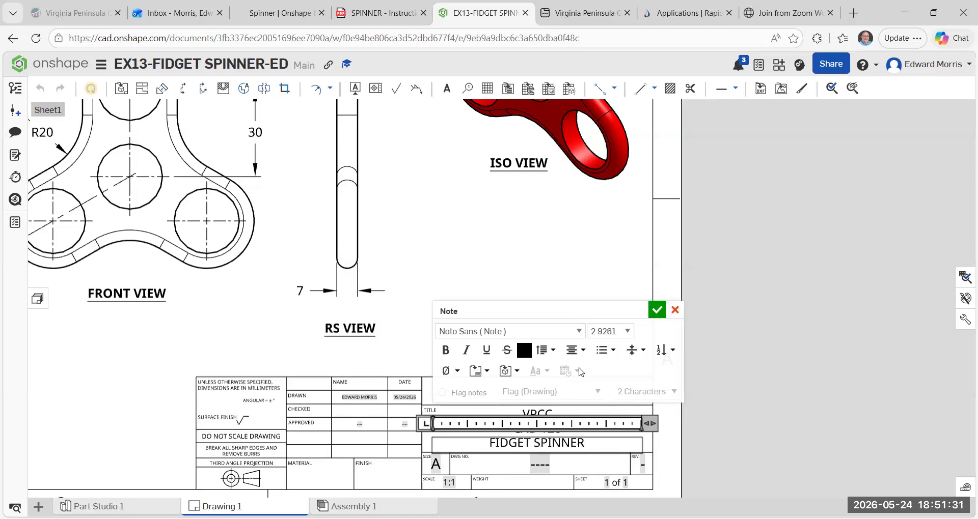
{"action": "left_click", "coordinate": [657, 310]}
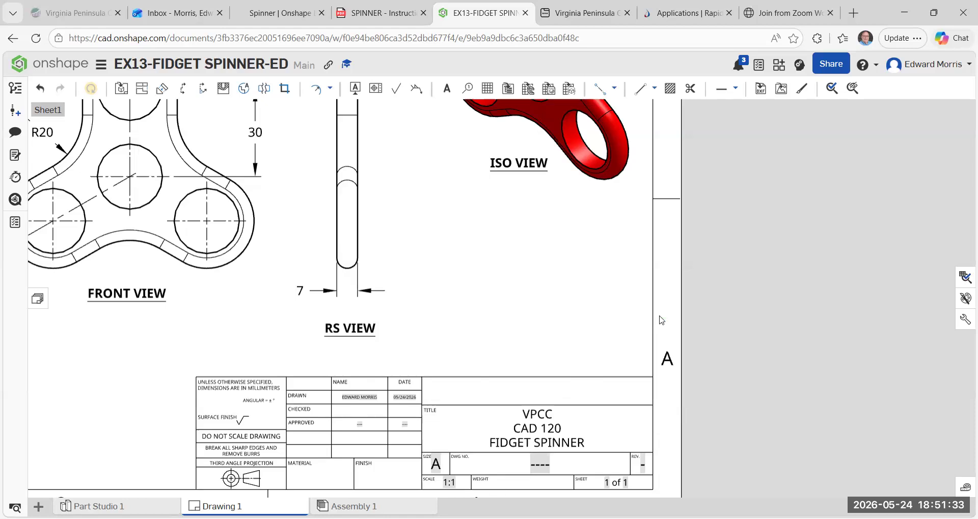
Try to print the completed fidget spinner drawing.
{"action": "scroll", "coordinate": [660, 287], "scroll_direction": "down", "scroll_amount": 2}
{"action": "scroll", "coordinate": [614, 326], "scroll_direction": "down", "scroll_amount": 2}
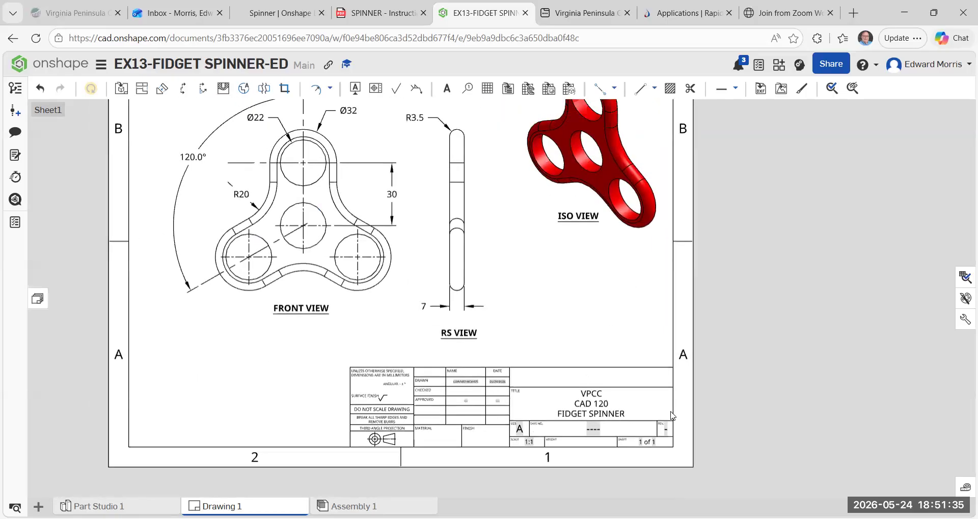
{"action": "scroll", "coordinate": [628, 340], "scroll_direction": "up", "scroll_amount": 2}
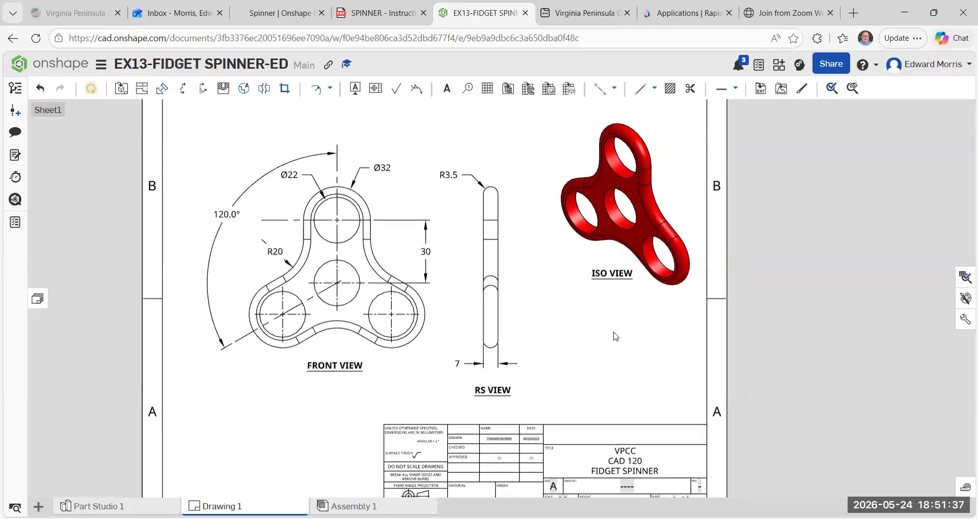
{"action": "key", "text": "f"}
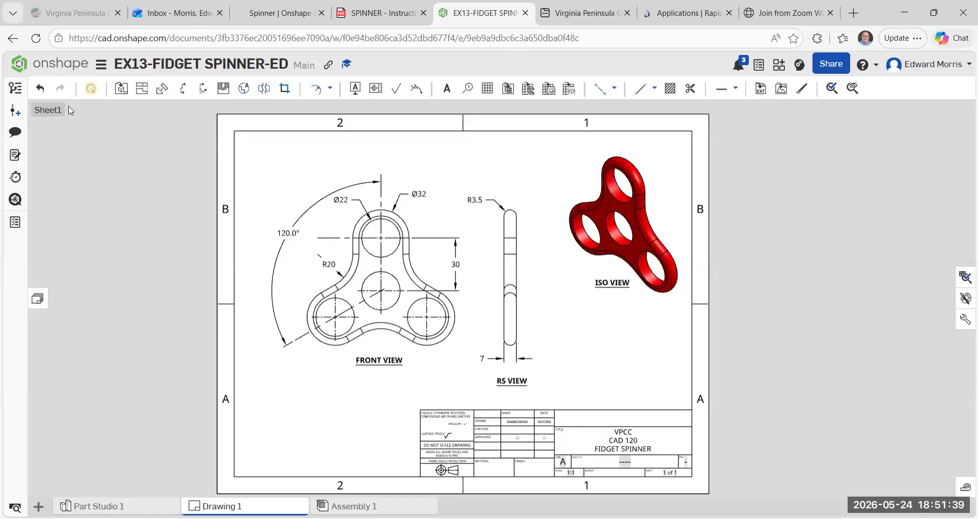
{"action": "left_click", "coordinate": [101, 66]}
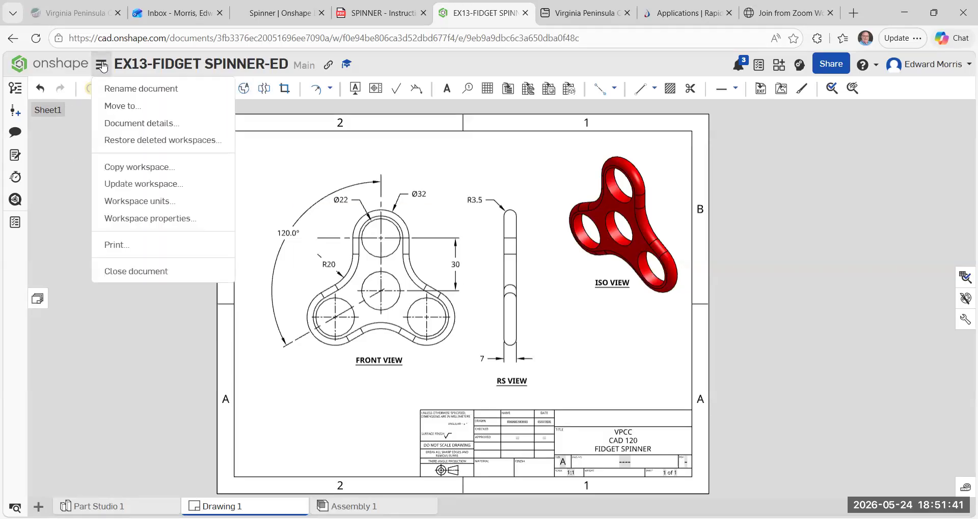
{"action": "left_click", "coordinate": [122, 244]}
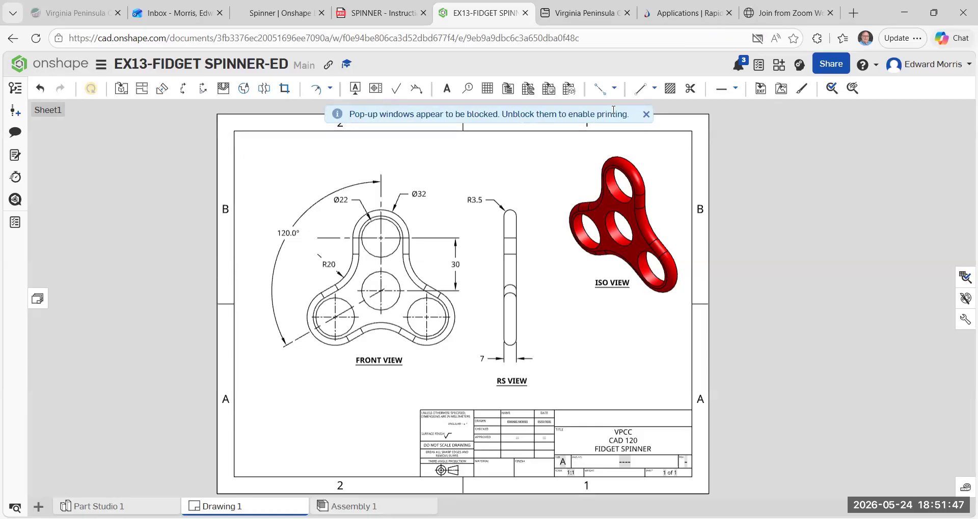
{"action": "left_click", "coordinate": [646, 115]}
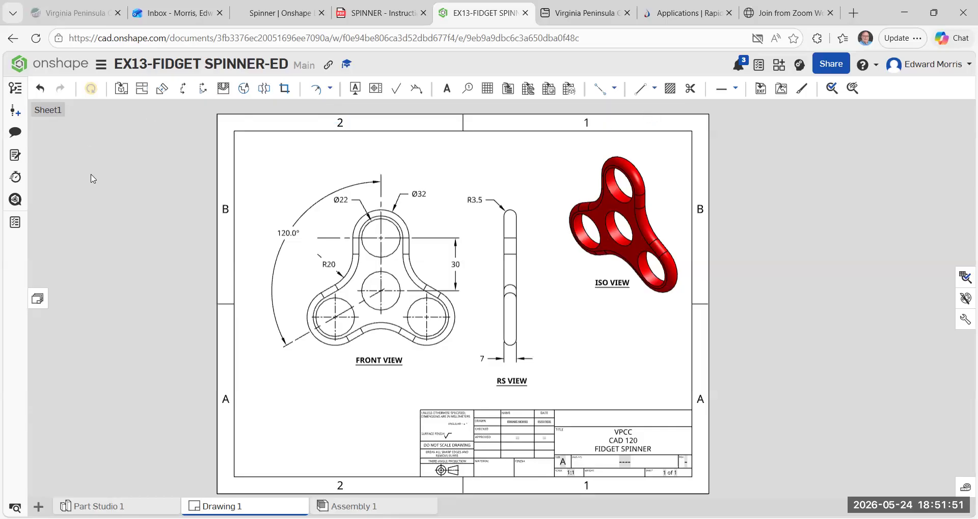
{"action": "left_click", "coordinate": [99, 65]}
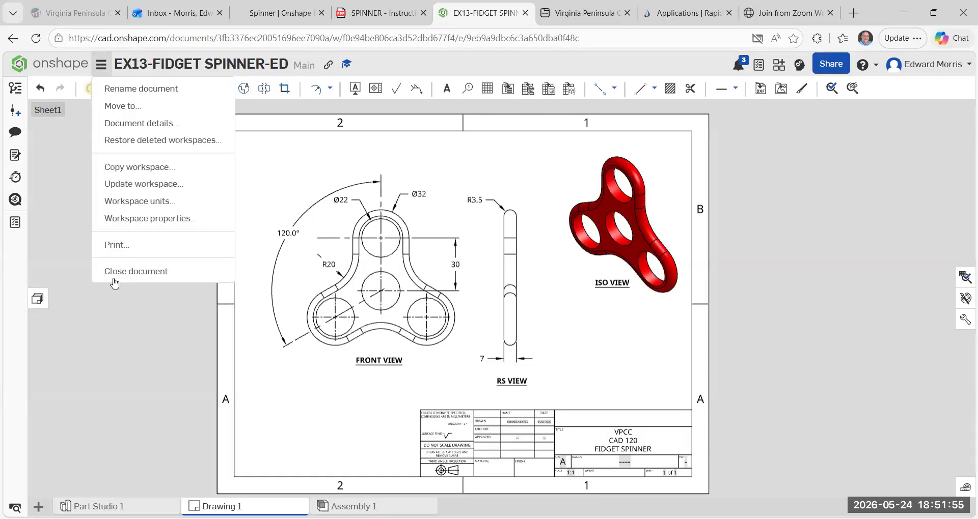
{"action": "left_click", "coordinate": [114, 252]}
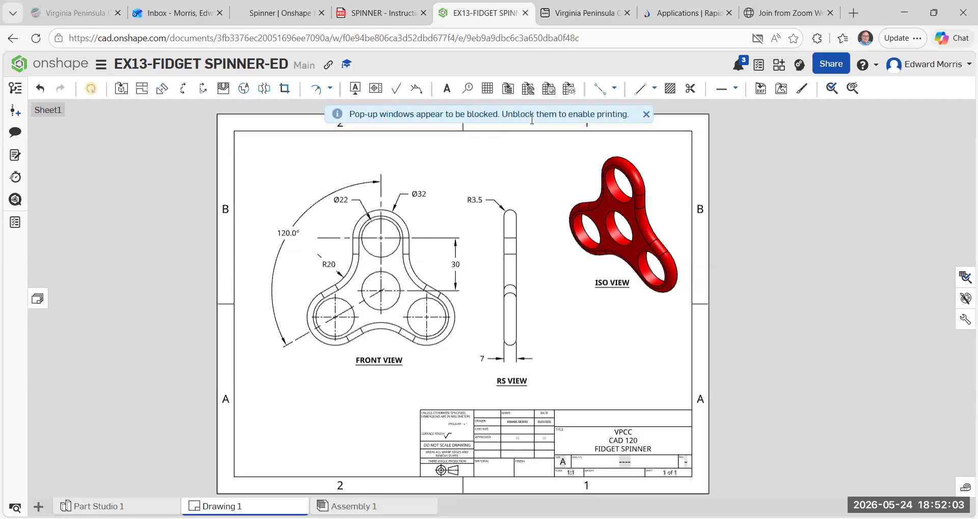
{"action": "left_click", "coordinate": [645, 115]}
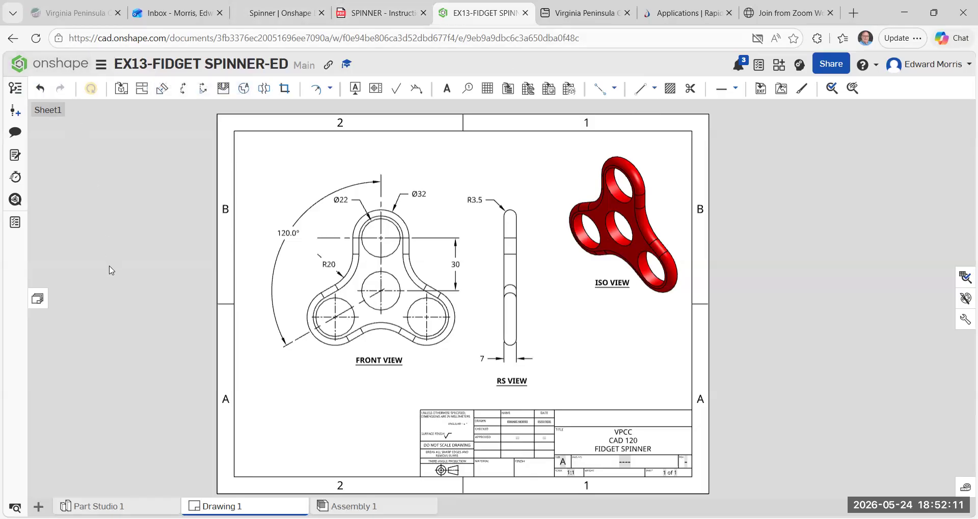
Look for a print option on the sheet and retry printing the drawing from the document.
{"action": "right_click", "coordinate": [503, 165]}
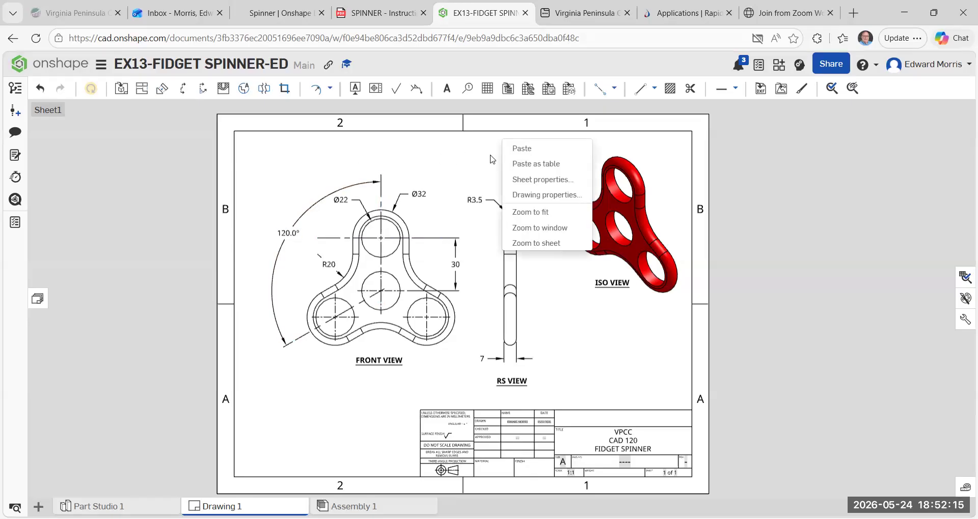
{"action": "left_click", "coordinate": [491, 159]}
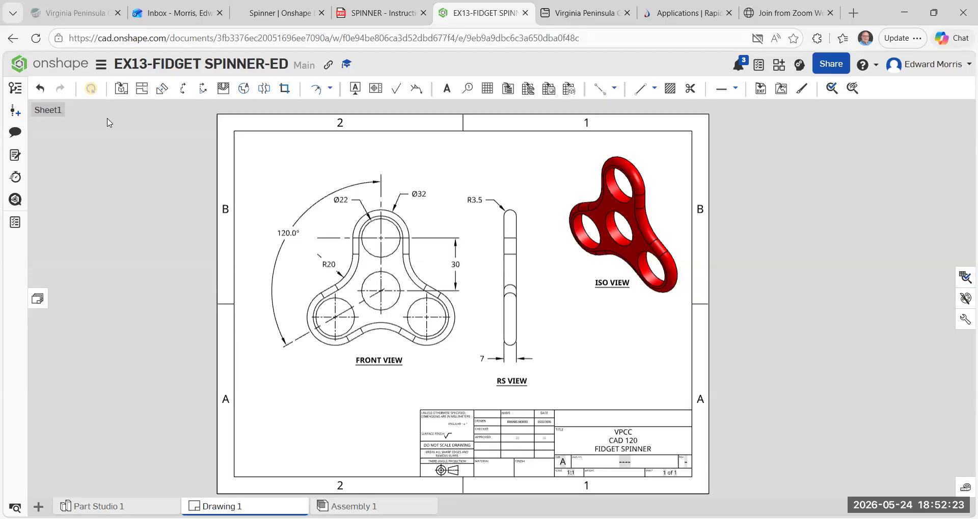
{"action": "left_click", "coordinate": [101, 66]}
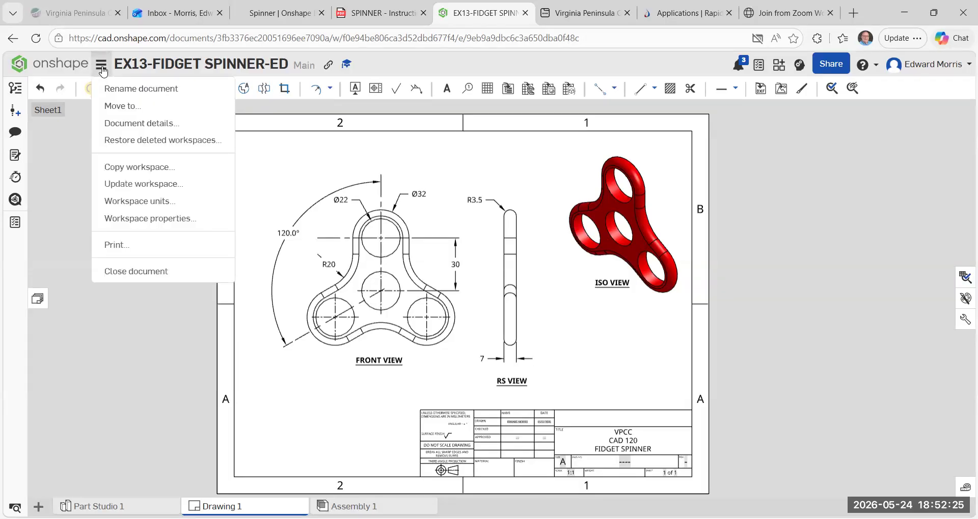
{"action": "left_click", "coordinate": [128, 247]}
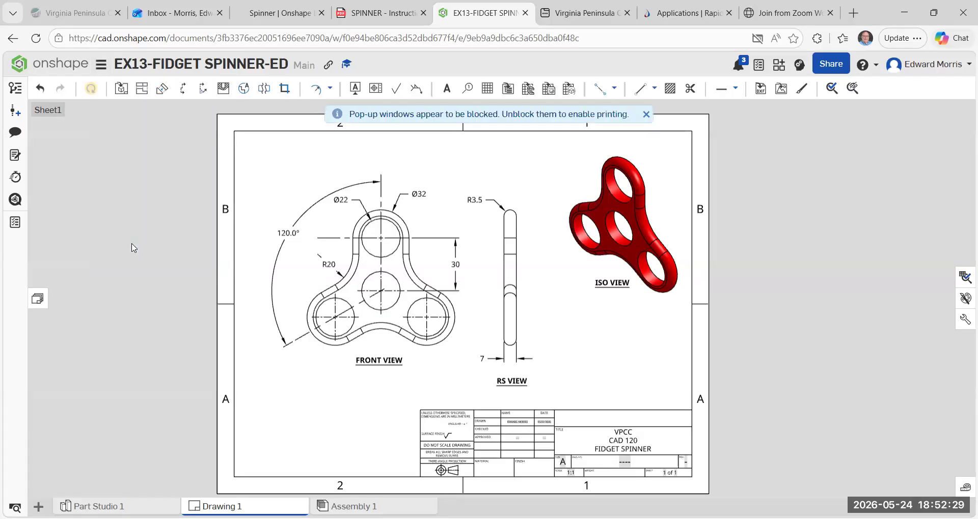
{"action": "left_click", "coordinate": [645, 116]}
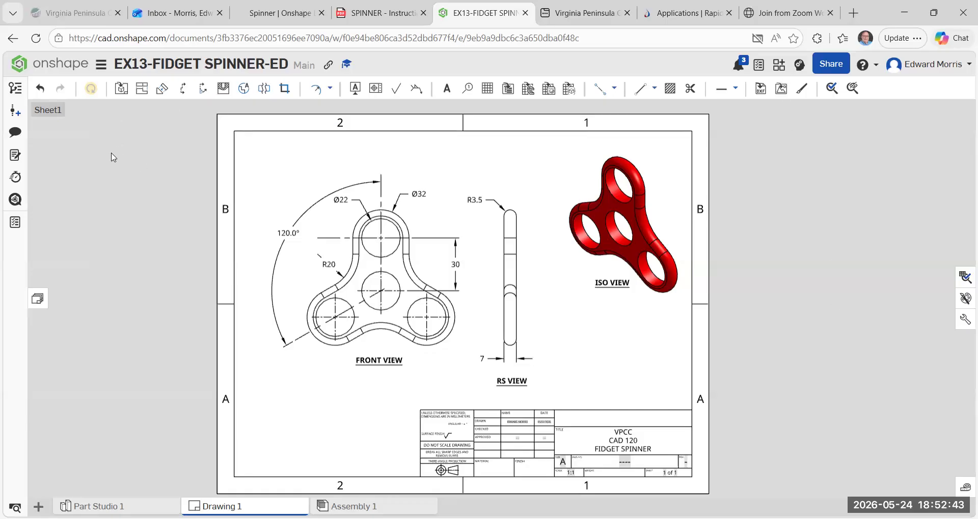
{"action": "right_click", "coordinate": [172, 179]}
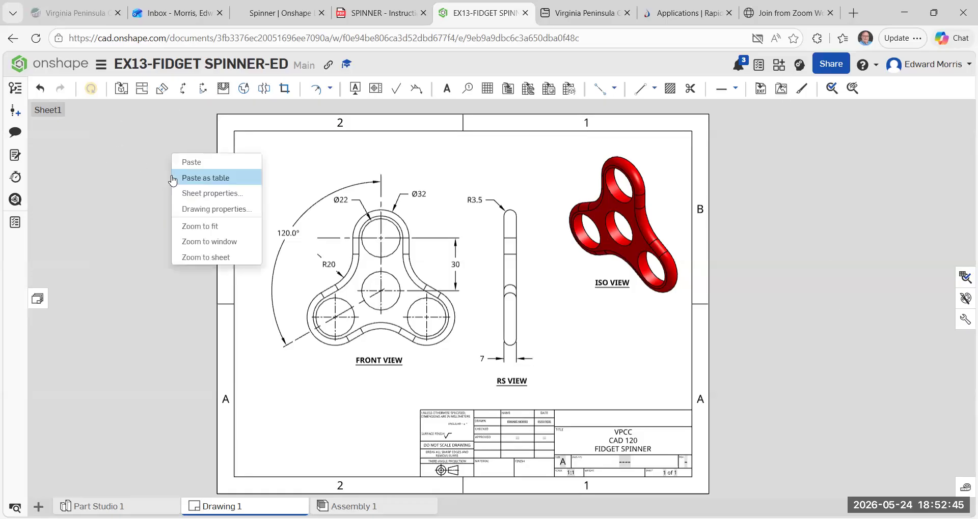
{"action": "left_click", "coordinate": [142, 177]}
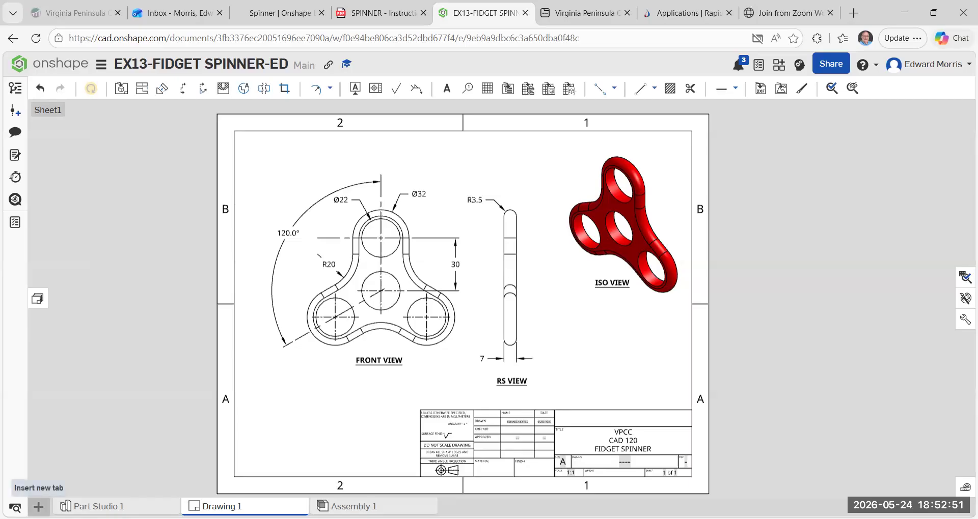
{"action": "left_click", "coordinate": [38, 506]}
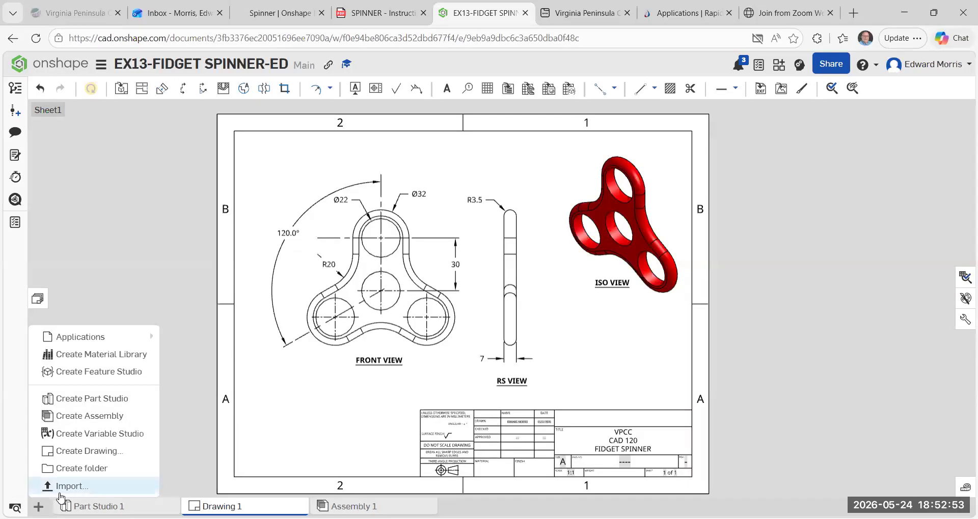
{"action": "left_click", "coordinate": [112, 250]}
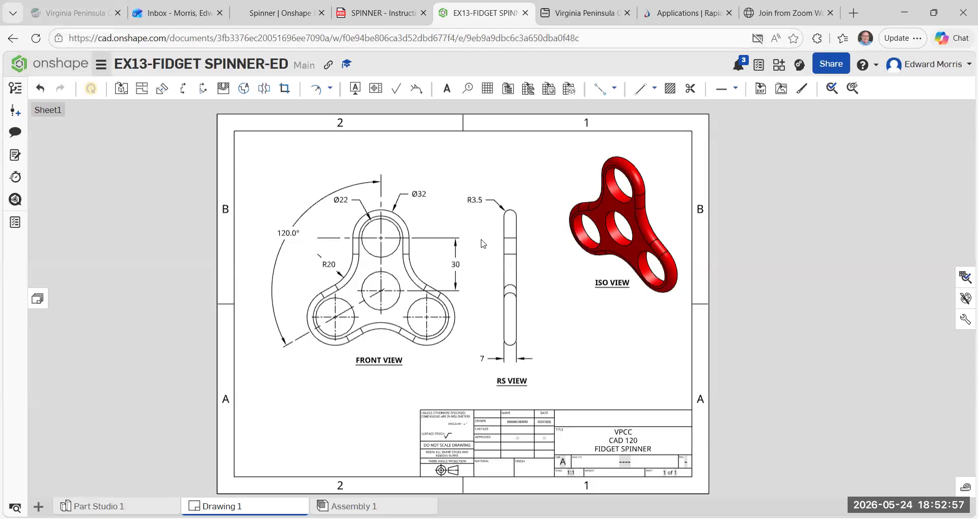
{"action": "right_click", "coordinate": [432, 226]}
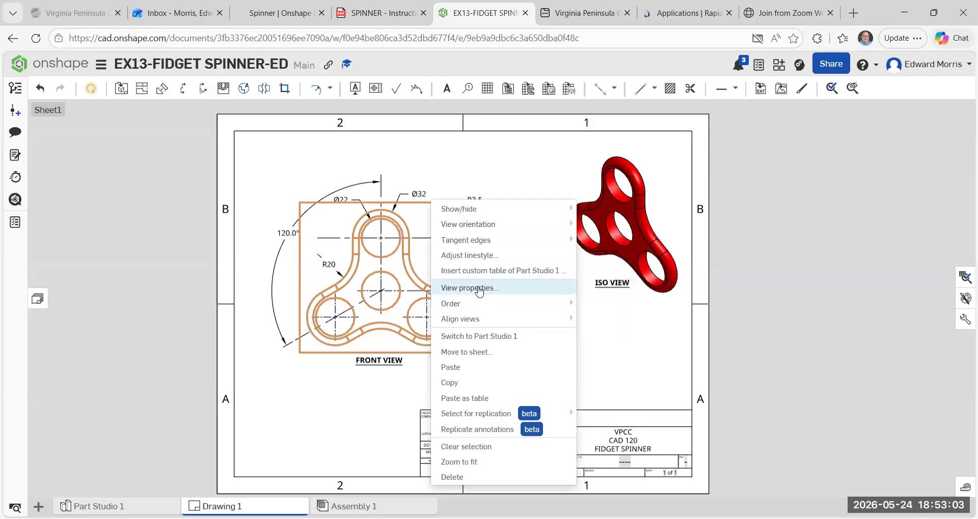
{"action": "left_click", "coordinate": [133, 261]}
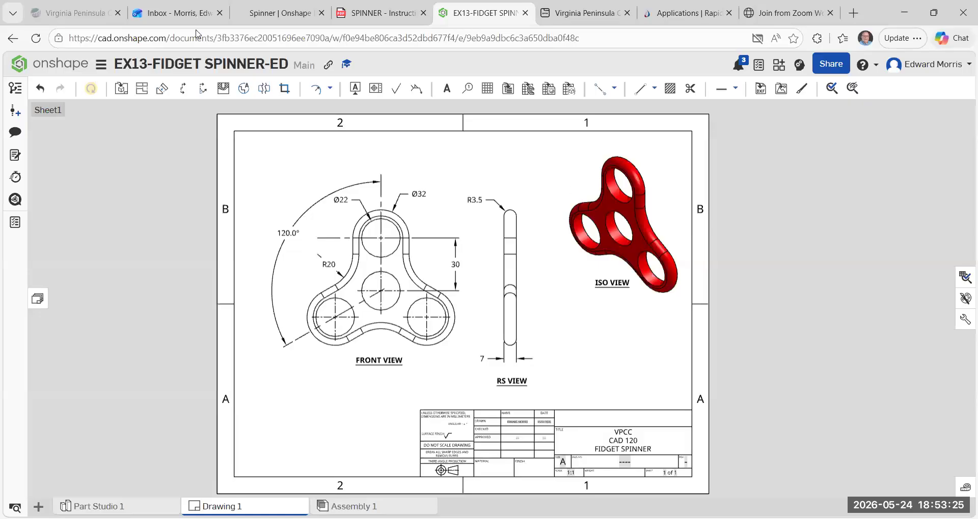
Retry printing the drawing and review the notifications for a way to unblock it.
{"action": "left_click", "coordinate": [101, 64]}
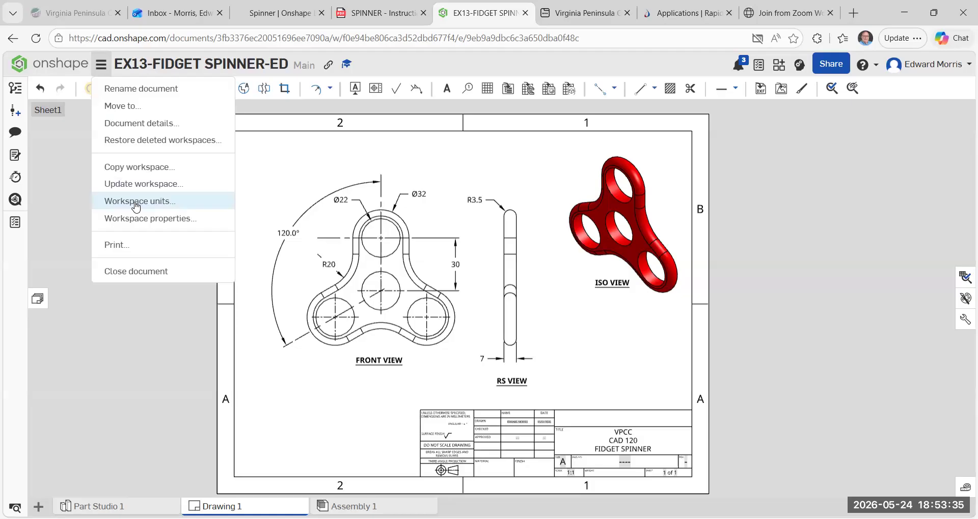
{"action": "left_click", "coordinate": [127, 245]}
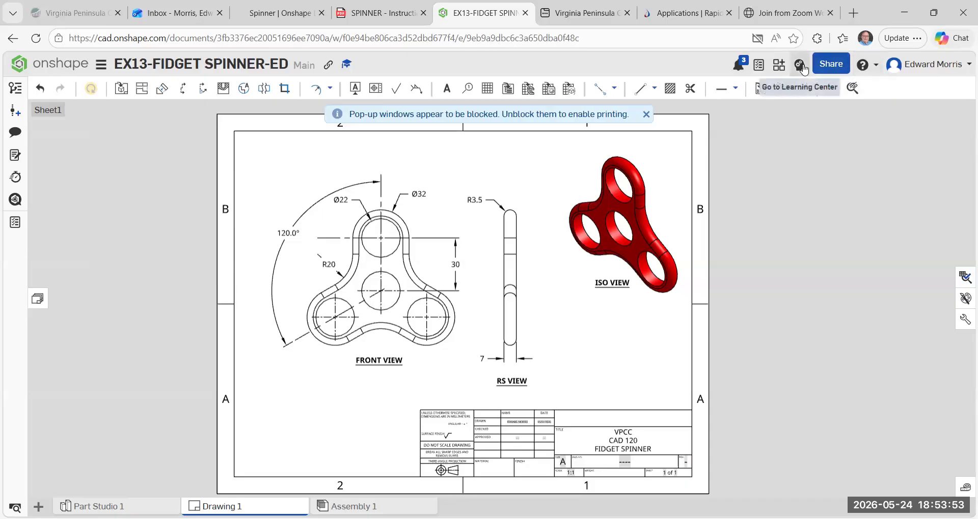
{"action": "left_click", "coordinate": [736, 65]}
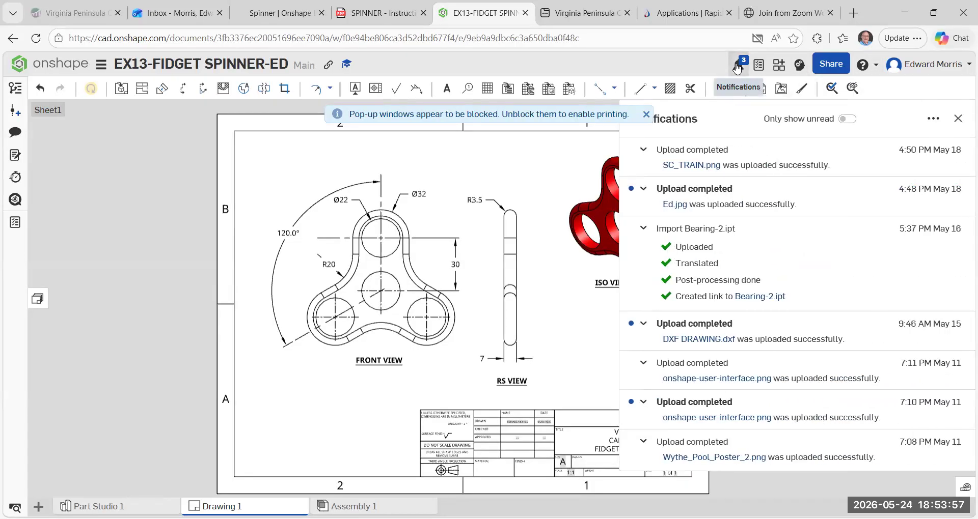
{"action": "left_click", "coordinate": [959, 119]}
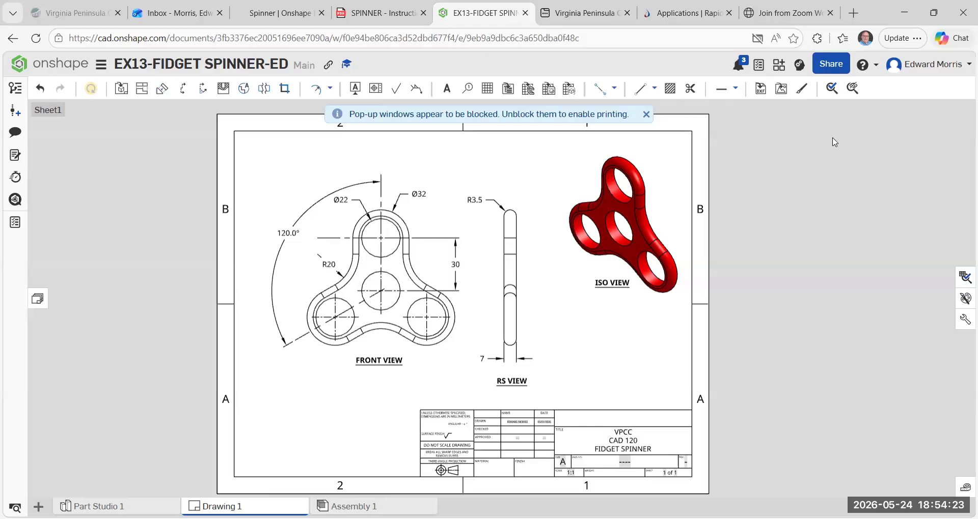
{"action": "left_click", "coordinate": [757, 38]}
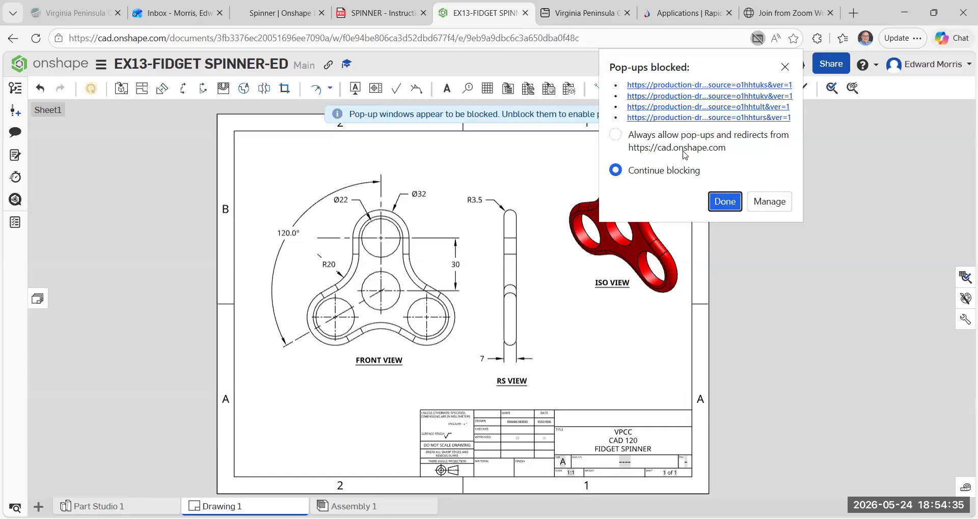
{"action": "left_click", "coordinate": [615, 134]}
{"action": "left_click", "coordinate": [732, 205]}
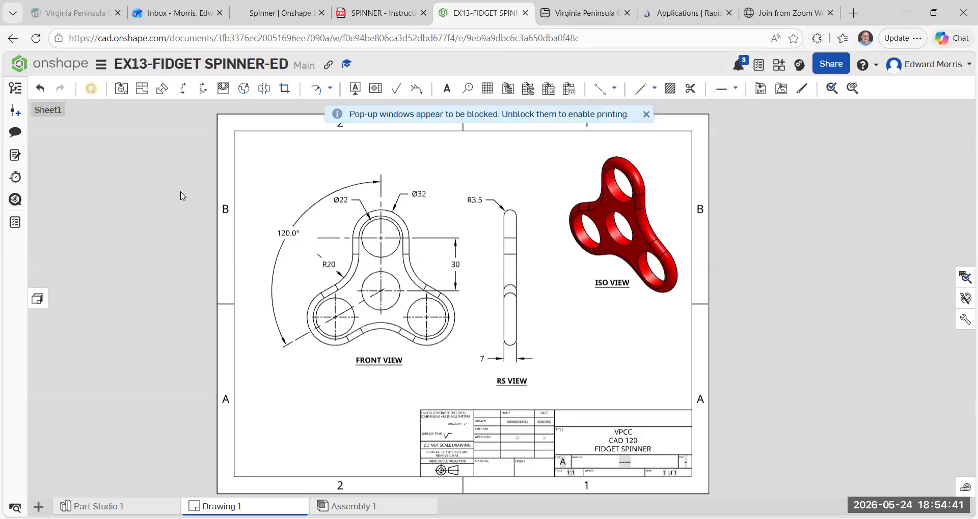
{"action": "left_click", "coordinate": [646, 115]}
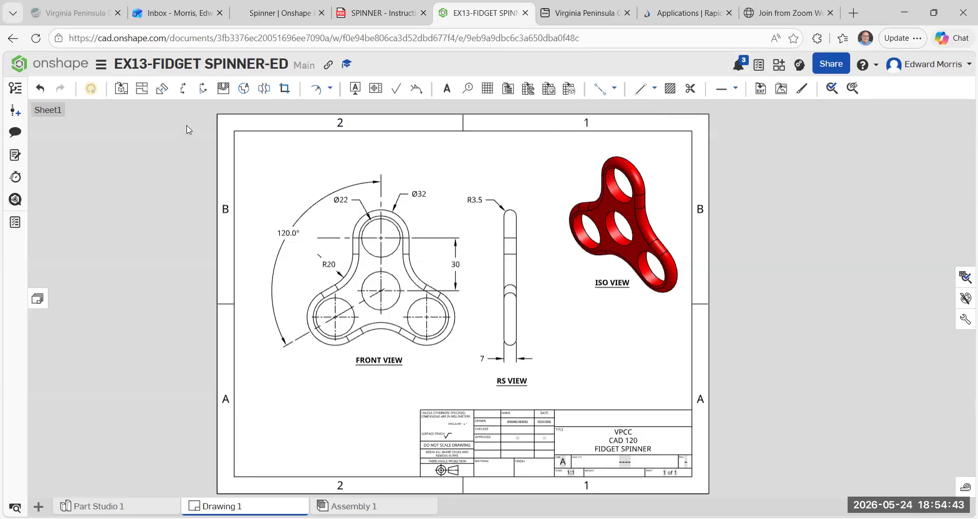
Open the print version of the drawing and check its views and title block.
{"action": "left_click", "coordinate": [101, 64]}
{"action": "left_click", "coordinate": [120, 245]}
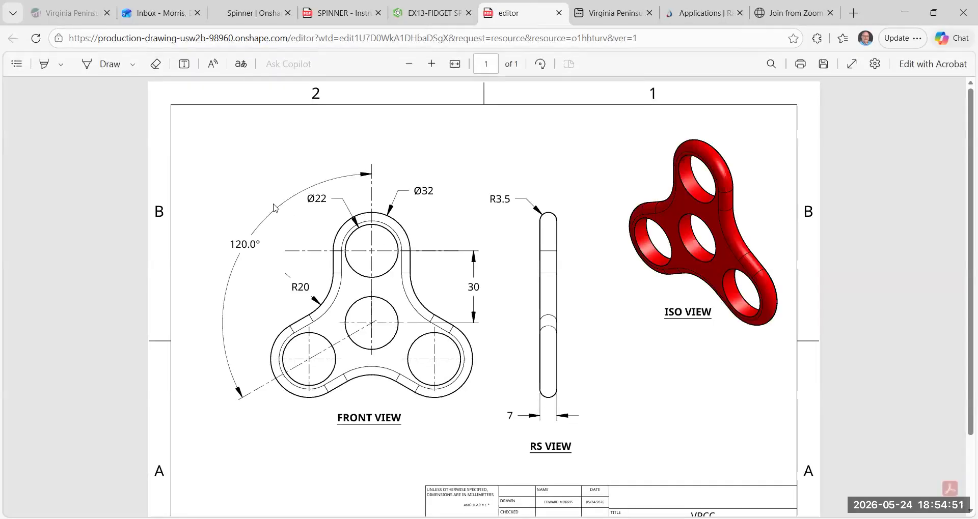
{"action": "scroll", "coordinate": [589, 369], "scroll_direction": "down", "scroll_amount": 1}
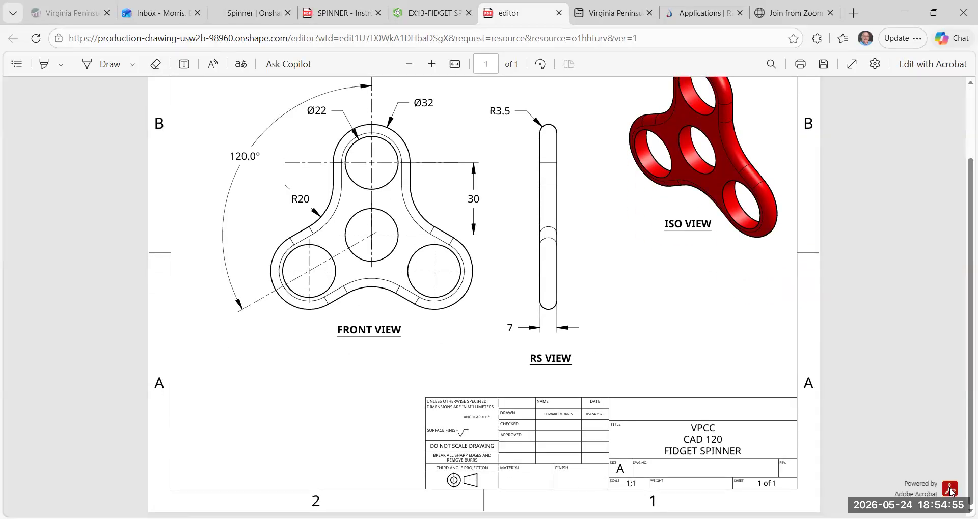
{"action": "scroll", "coordinate": [930, 430], "scroll_direction": "up", "scroll_amount": 2}
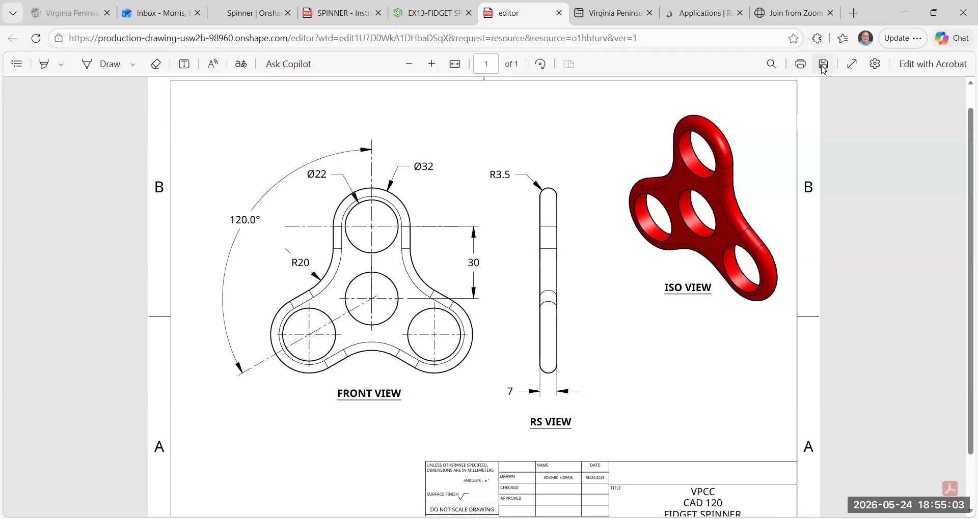
Print the drawing with Save as PDF as the printer, keeping landscape layout and all pages.
{"action": "left_click", "coordinate": [799, 65]}
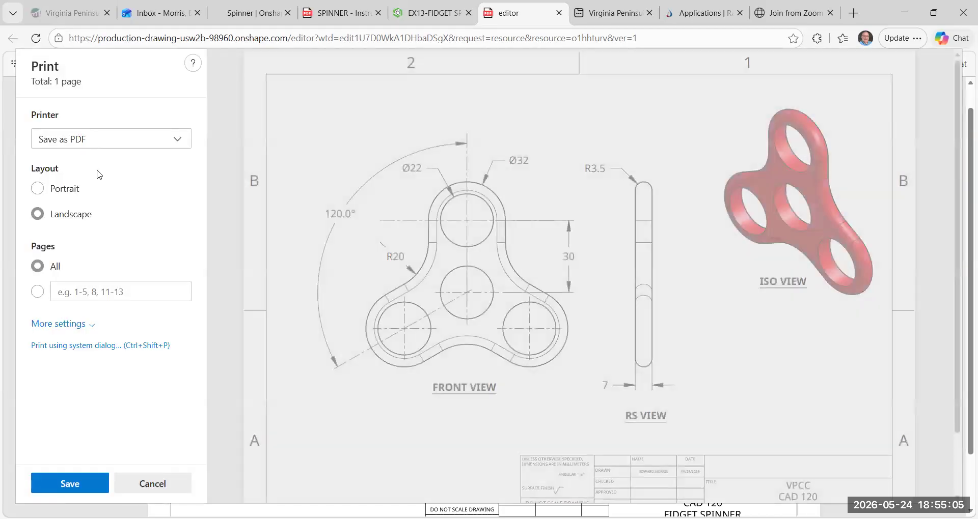
{"action": "left_click", "coordinate": [182, 138]}
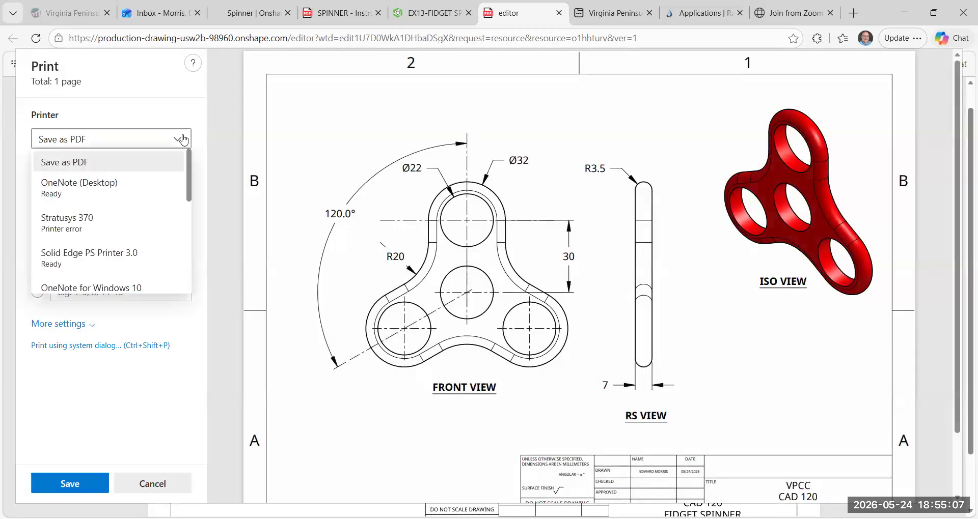
{"action": "left_click", "coordinate": [130, 166]}
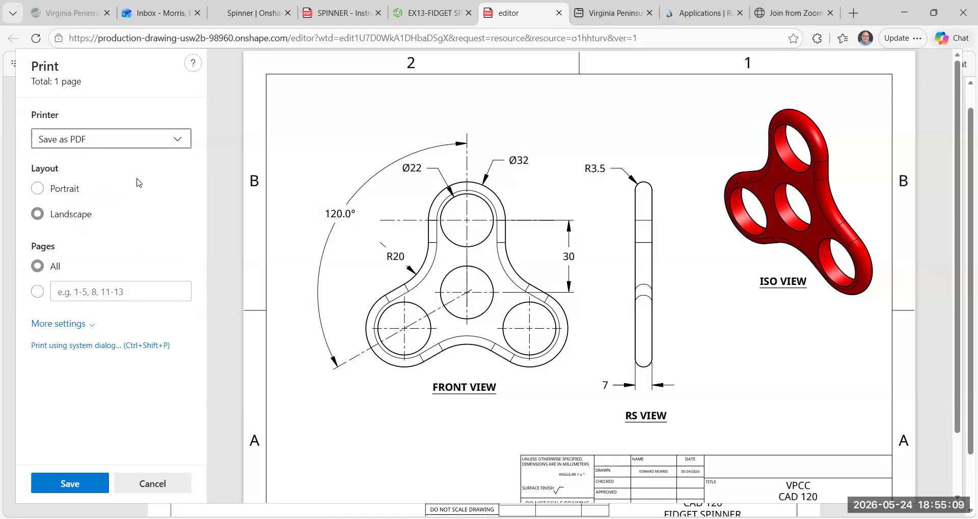
{"action": "left_click", "coordinate": [75, 482]}
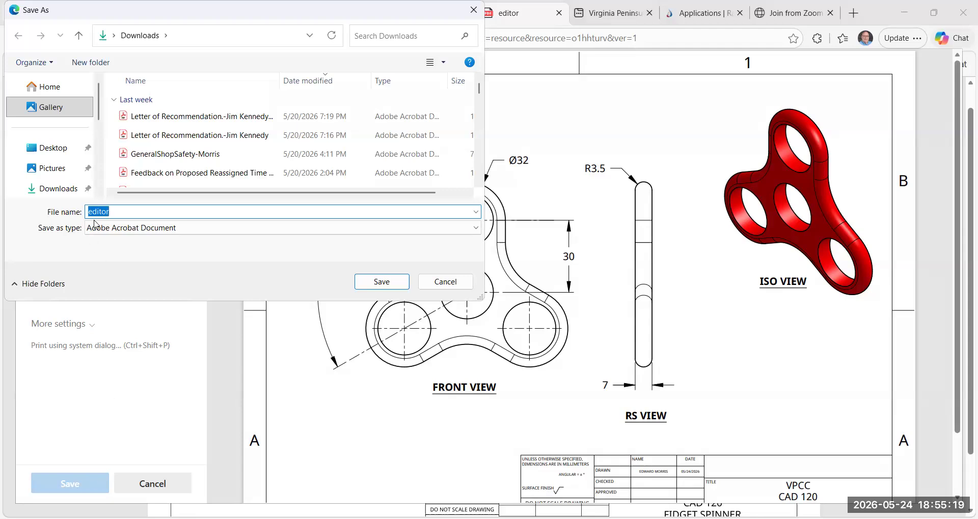
Save the PDF as "EX13-FIDGET SPINNER-ED" in the Downloads folder and return to the drawing.
{"action": "left_click_drag", "start_coordinate": [138, 209], "coordinate": [56, 200]}
{"action": "type", "text": "EX"}
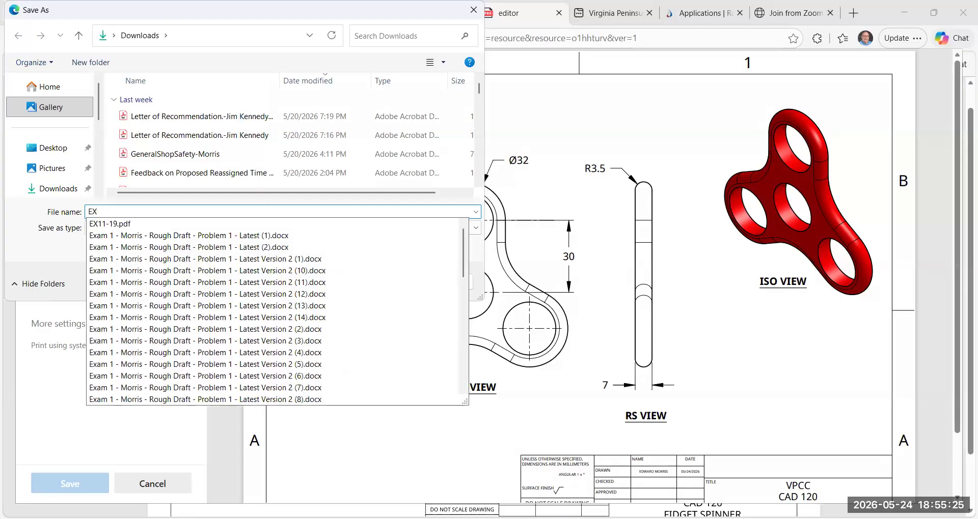
{"action": "type", "text": "13-"}
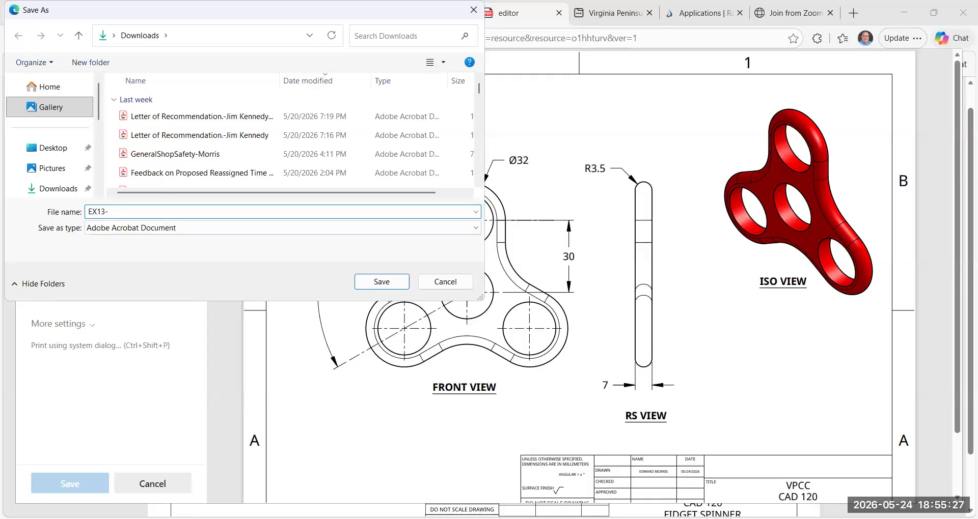
{"action": "type", "text": "FIG"}
{"action": "key", "text": "BackSpace"}
{"action": "type", "text": "DE"}
{"action": "type", "text": "GET SP"}
{"action": "type", "text": "INNER"}
{"action": "type", "text": "-"}
{"action": "type", "text": "ED"}
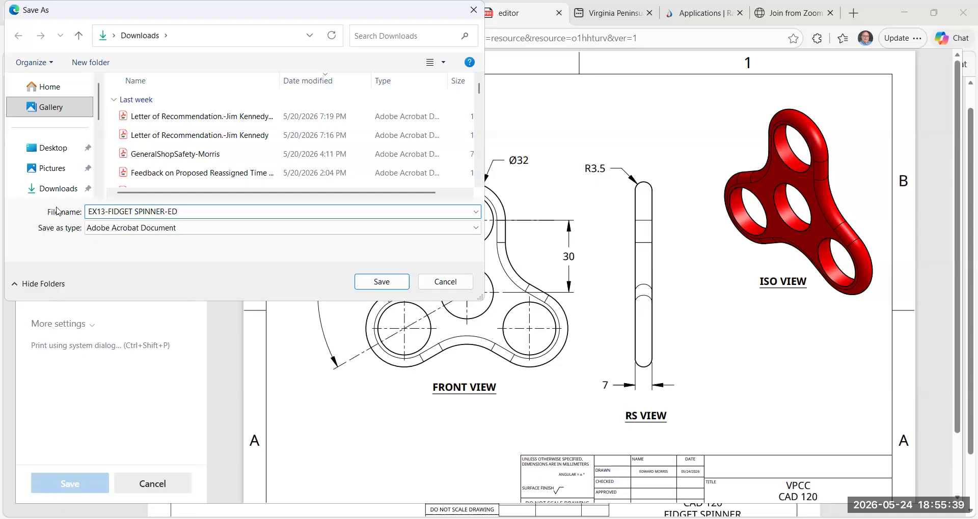
{"action": "left_click", "coordinate": [373, 288]}
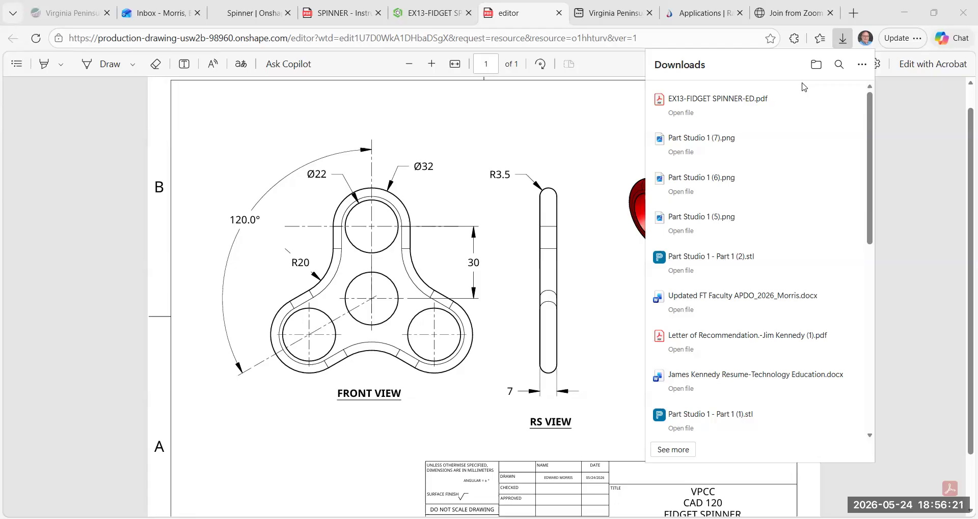
{"action": "left_click", "coordinate": [840, 230]}
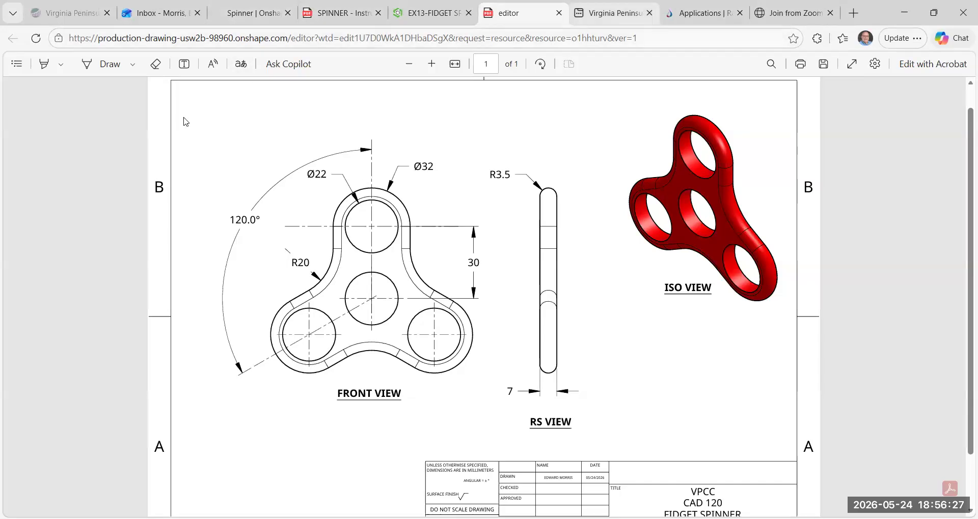
{"action": "left_click", "coordinate": [445, 12]}
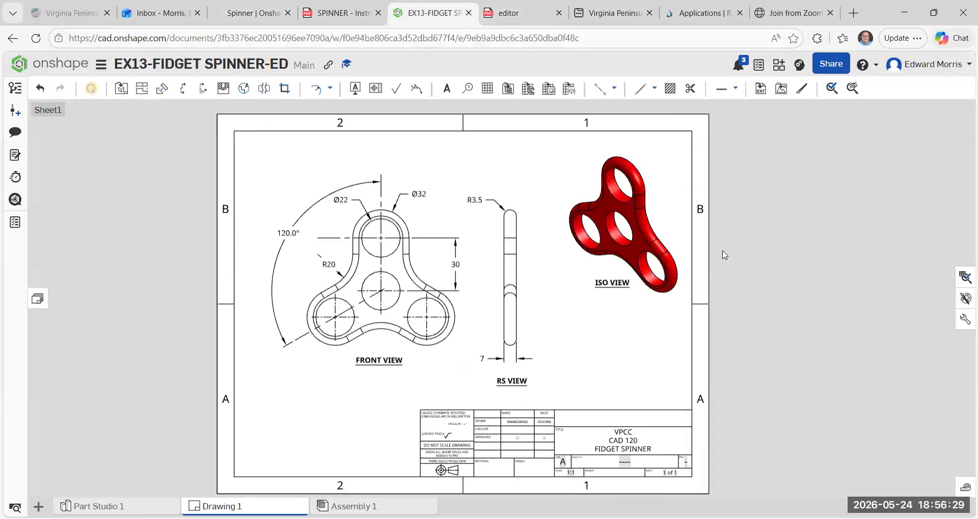